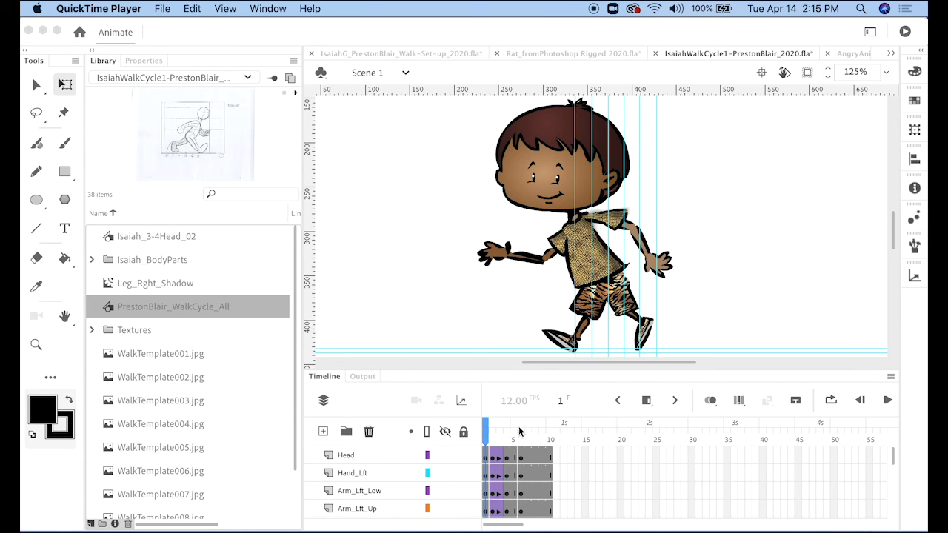
Step: Examine the character's walk poses across frames 1 to 6, comparing the key poses with the in-between on frame 3
left_click(489, 433)
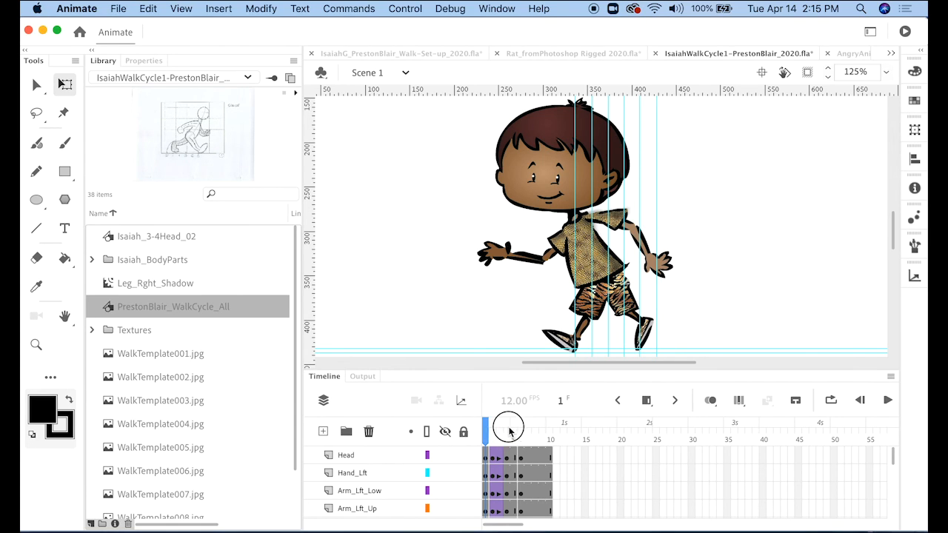
left_click_drag(490, 433, 525, 437)
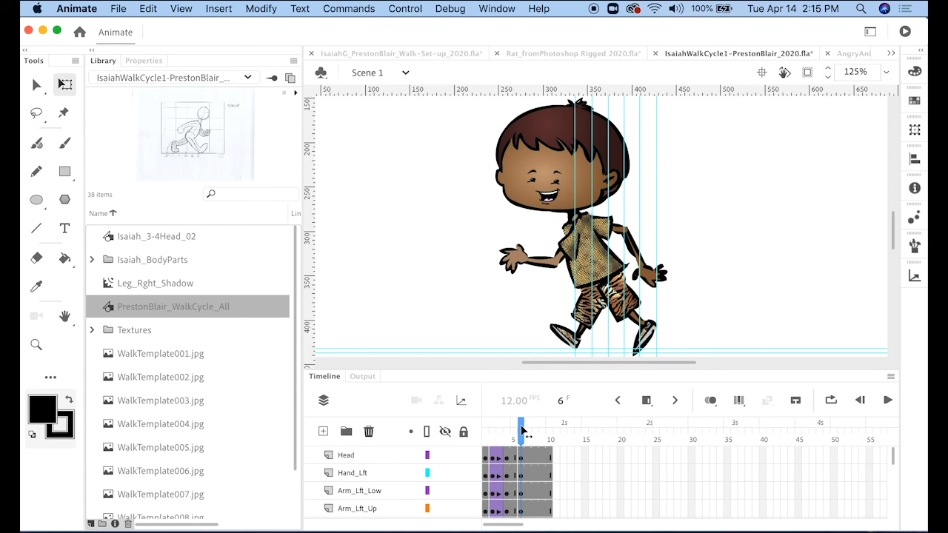
left_click(486, 456)
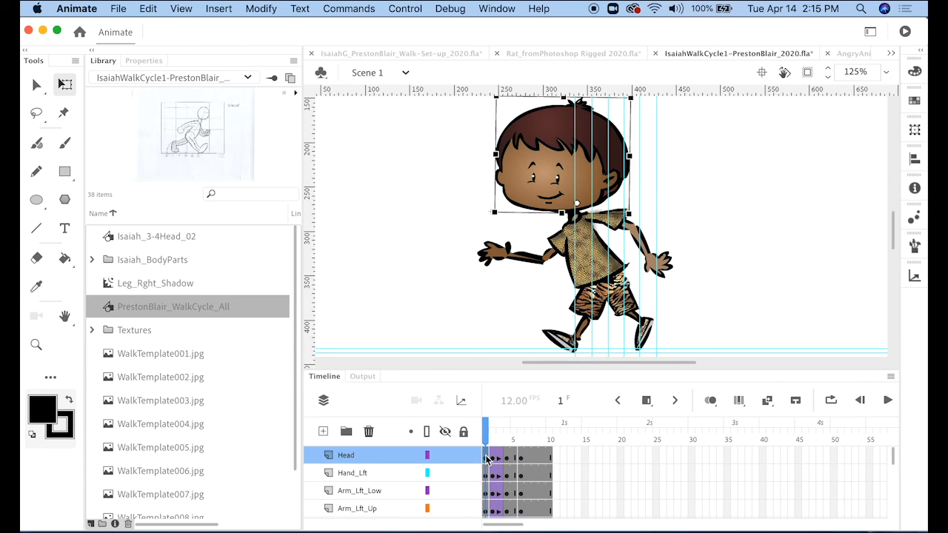
left_click(521, 459)
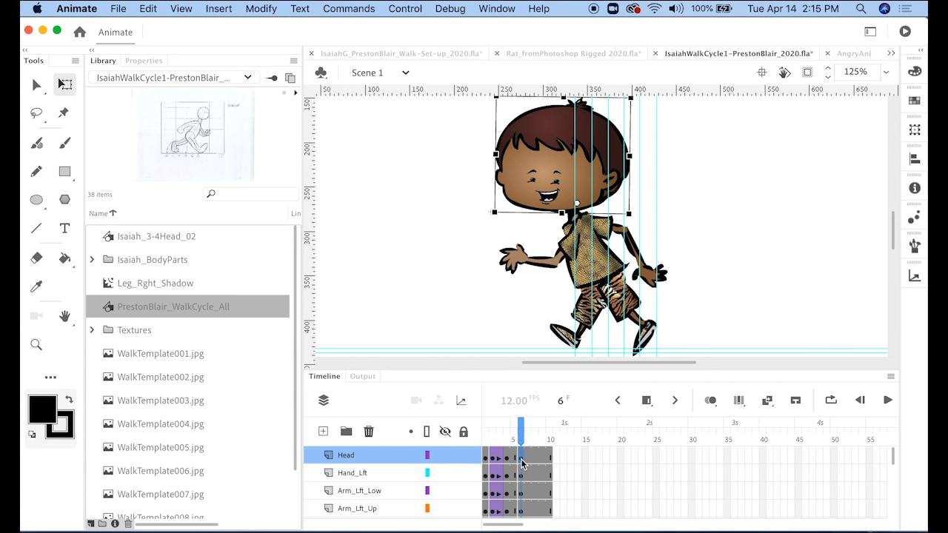
left_click(485, 457)
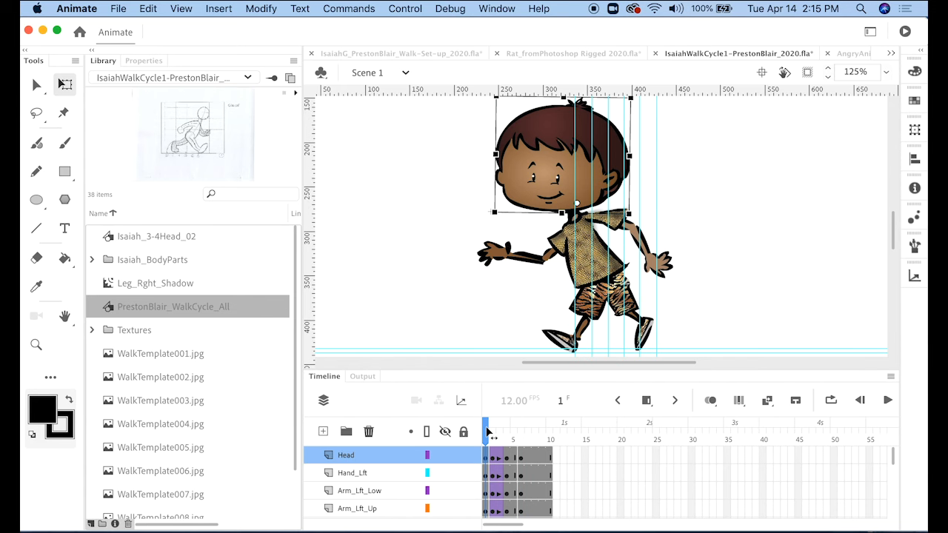
left_click(493, 430)
left_click_drag(494, 431, 494, 432)
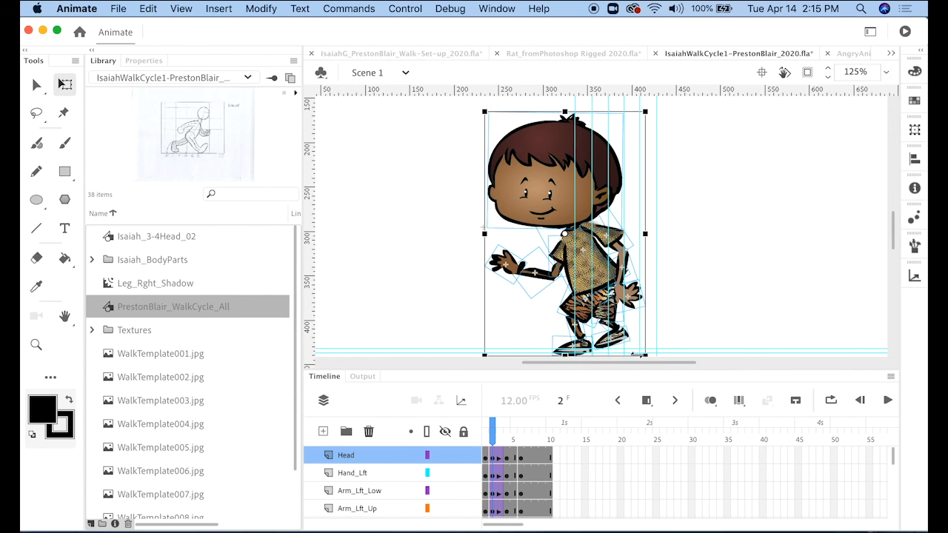
left_click_drag(492, 437, 506, 437)
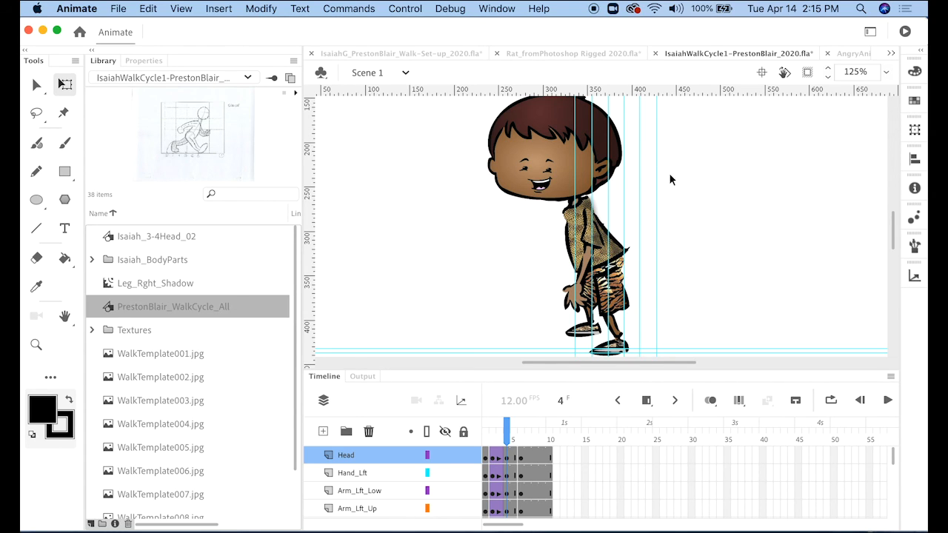
left_click_drag(508, 438, 501, 432)
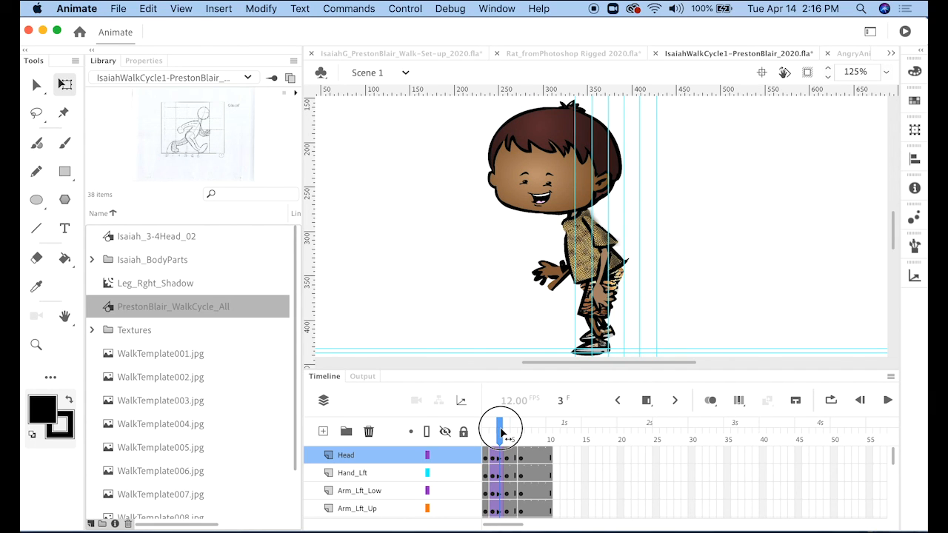
left_click_drag(501, 432, 507, 434)
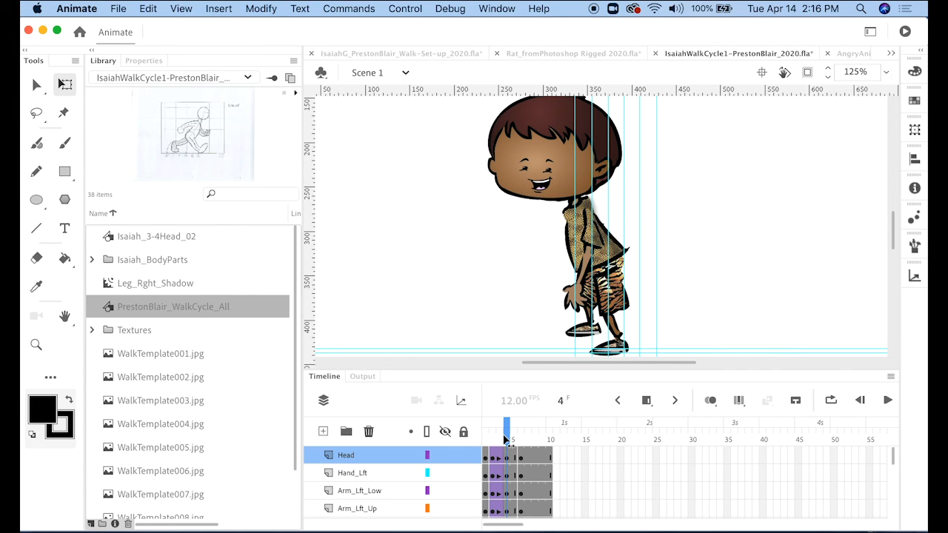
left_click_drag(506, 440, 496, 442)
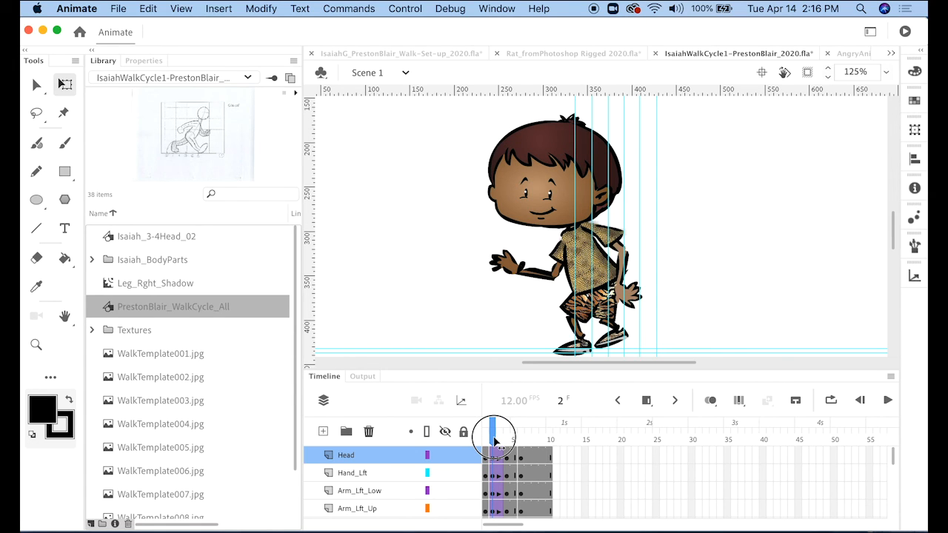
left_click_drag(495, 442, 498, 442)
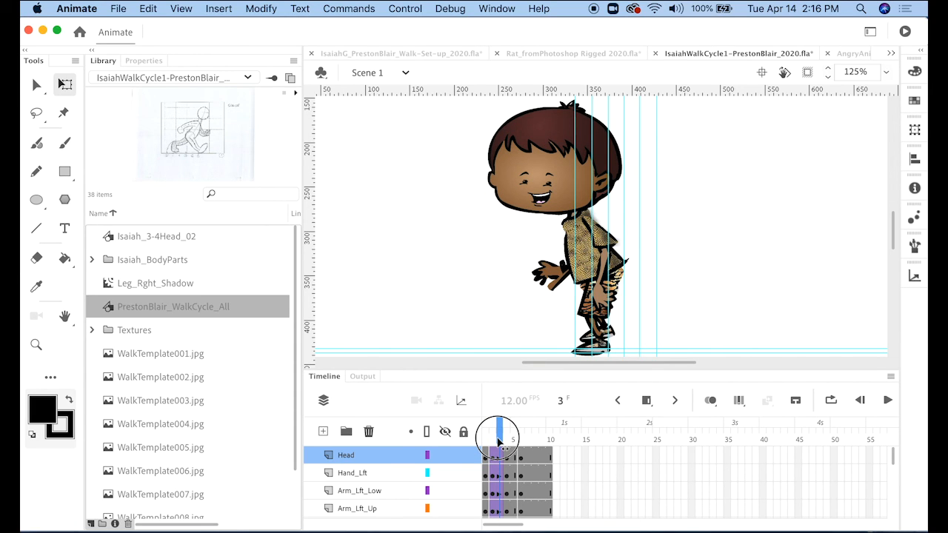
left_click_drag(498, 441, 500, 442)
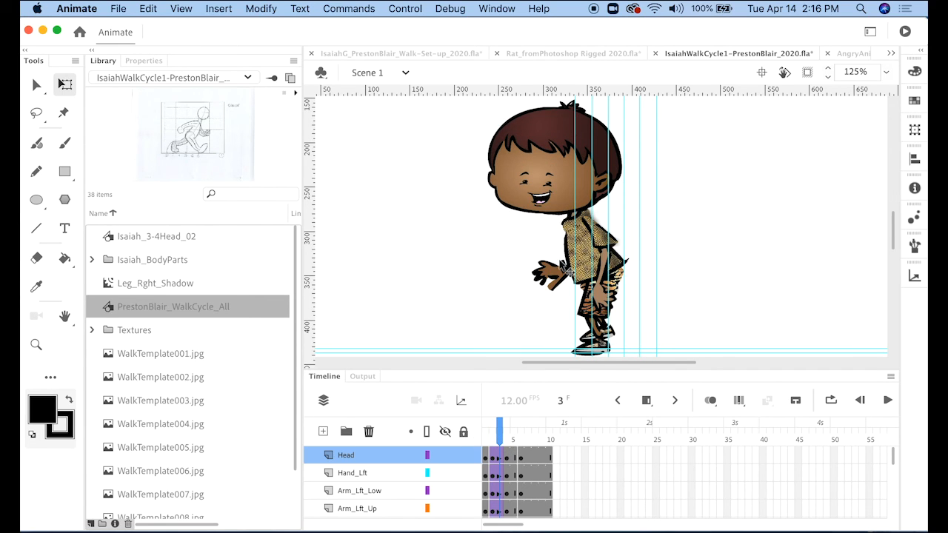
Step: Insert a keyframe at frame 3 on the Hand_Rght layer
left_click(546, 281)
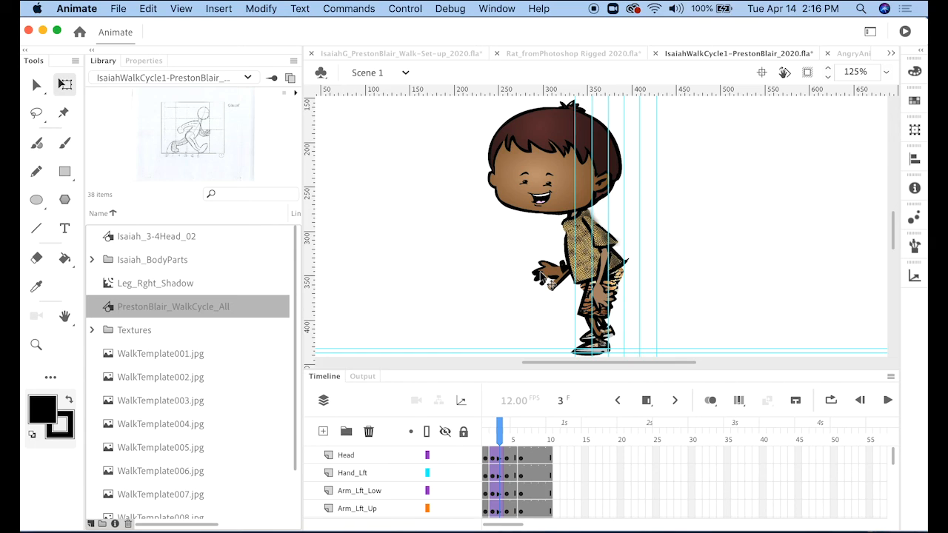
left_click(546, 280)
mouse_move(502, 371)
left_mouse_down()
mouse_move(513, 352)
mouse_move(510, 372)
mouse_move(513, 364)
left_mouse_up()
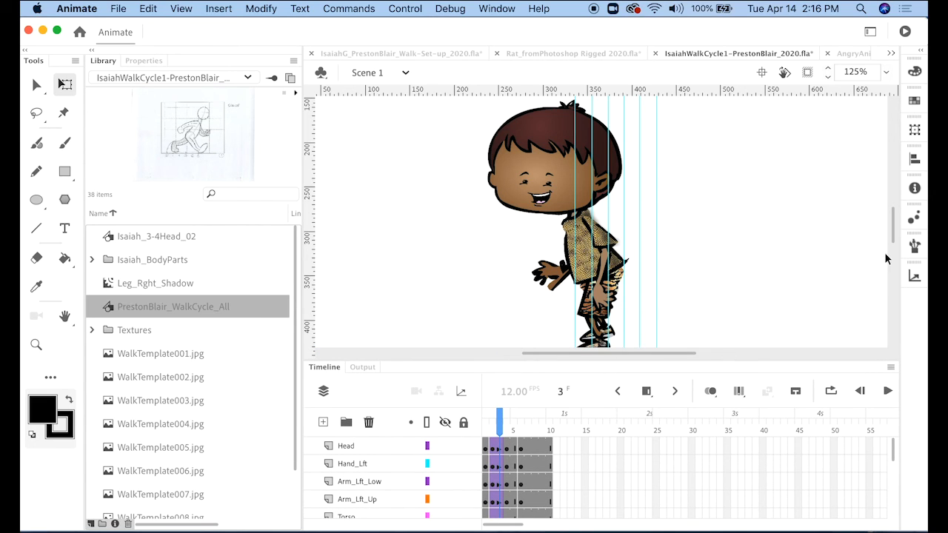
left_click_drag(892, 449, 887, 500)
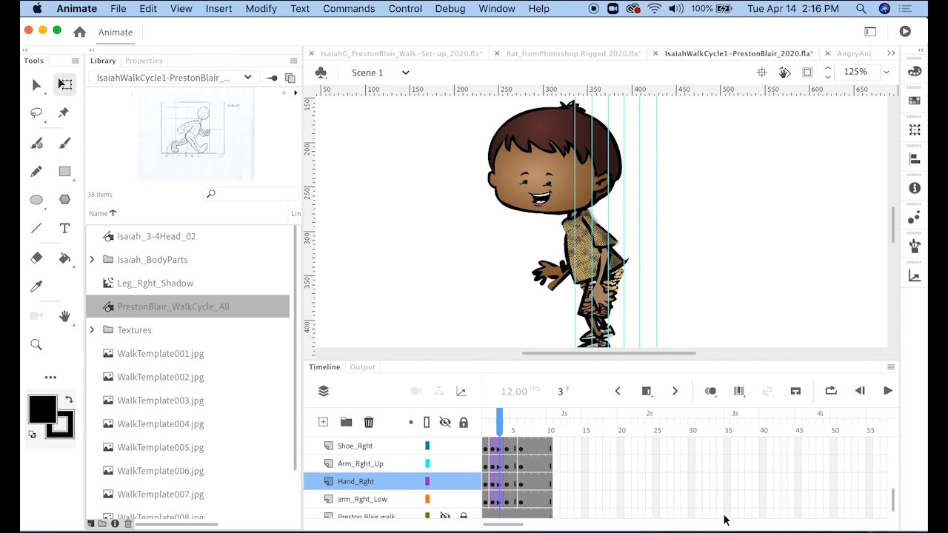
right_click(499, 487)
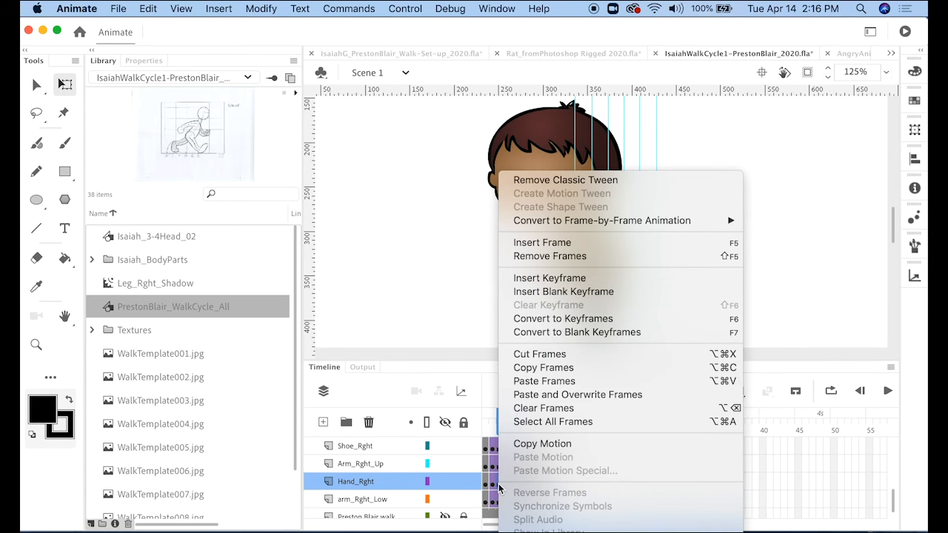
left_click(569, 280)
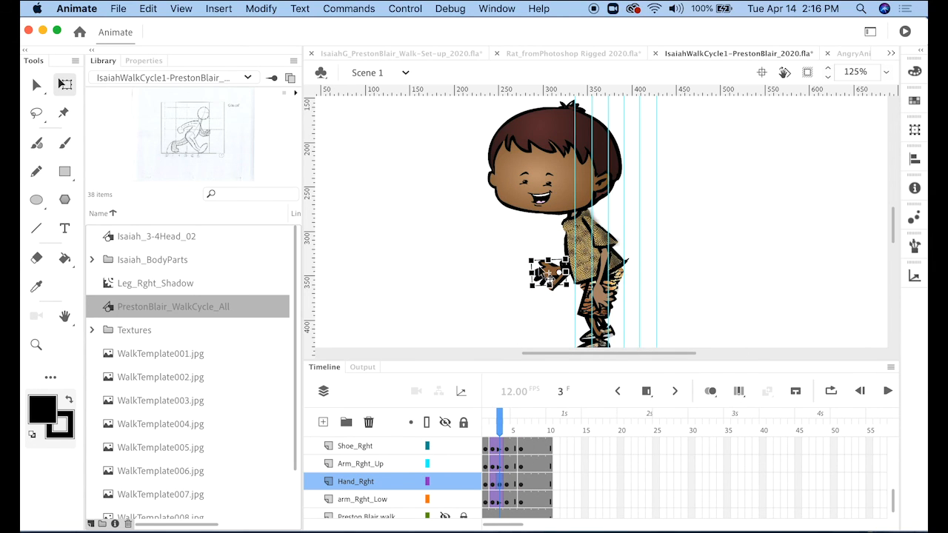
Step: Move the right hand on frame 3 down and outward so it joins the end of the forearm
left_click_drag(548, 278, 534, 294)
mouse_move(501, 423)
left_mouse_down()
mouse_move(510, 423)
mouse_move(485, 424)
mouse_move(528, 423)
mouse_move(498, 415)
left_mouse_up()
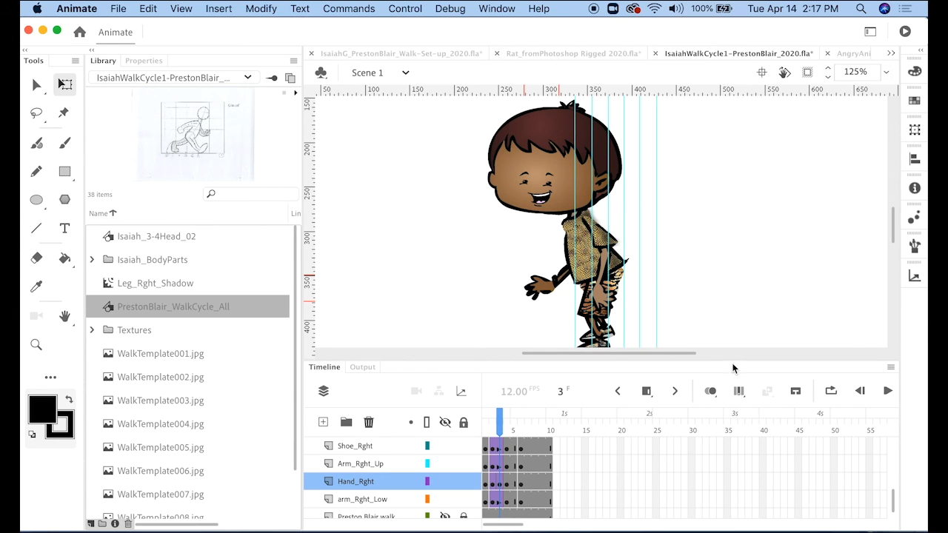
left_click_drag(737, 362, 736, 395)
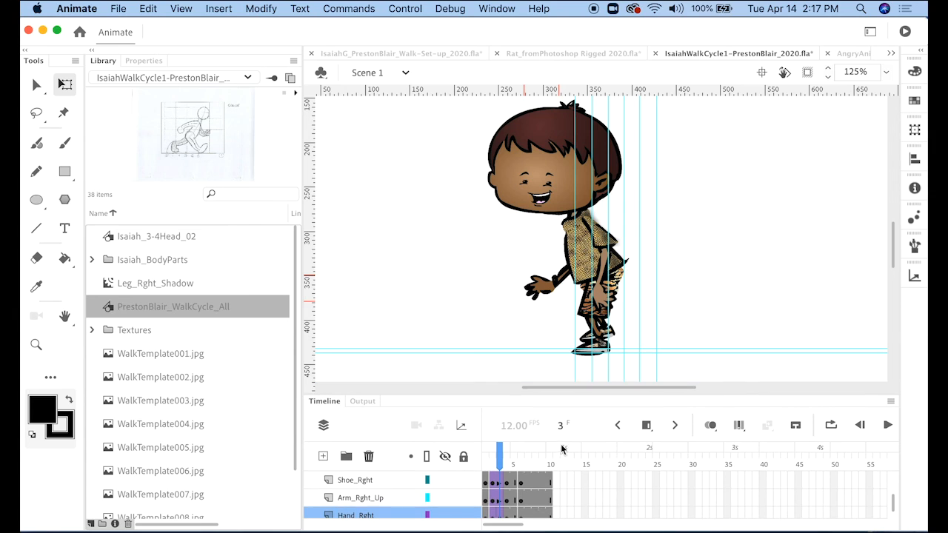
Step: Rotate the head slightly clockwise on frame 4 and nudge it slightly up and to the left
left_click_drag(495, 463, 505, 461)
left_click(554, 152)
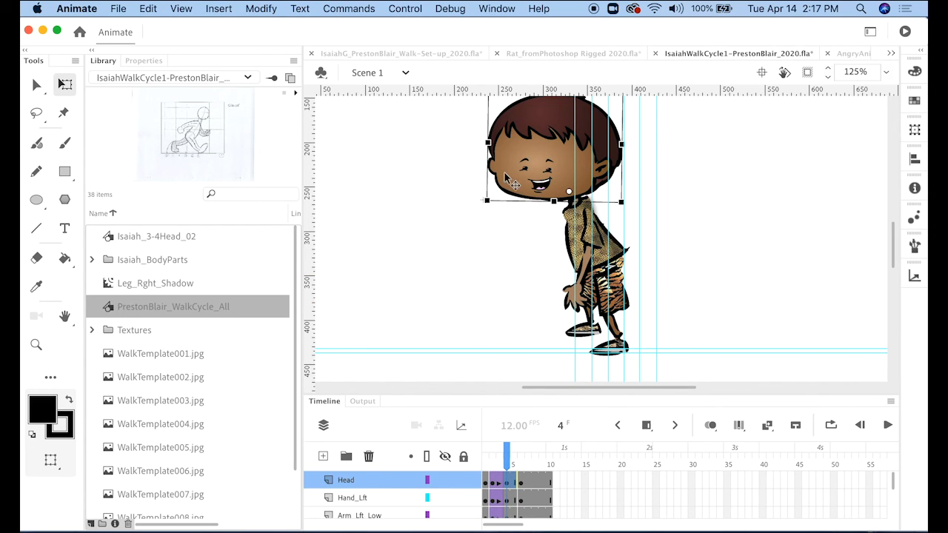
left_click_drag(482, 204, 480, 198)
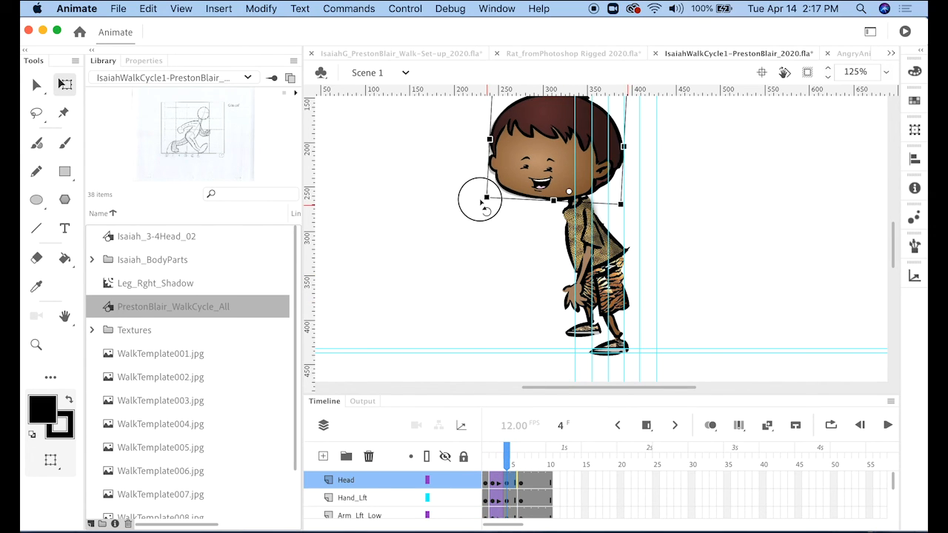
left_click_drag(567, 178, 563, 174)
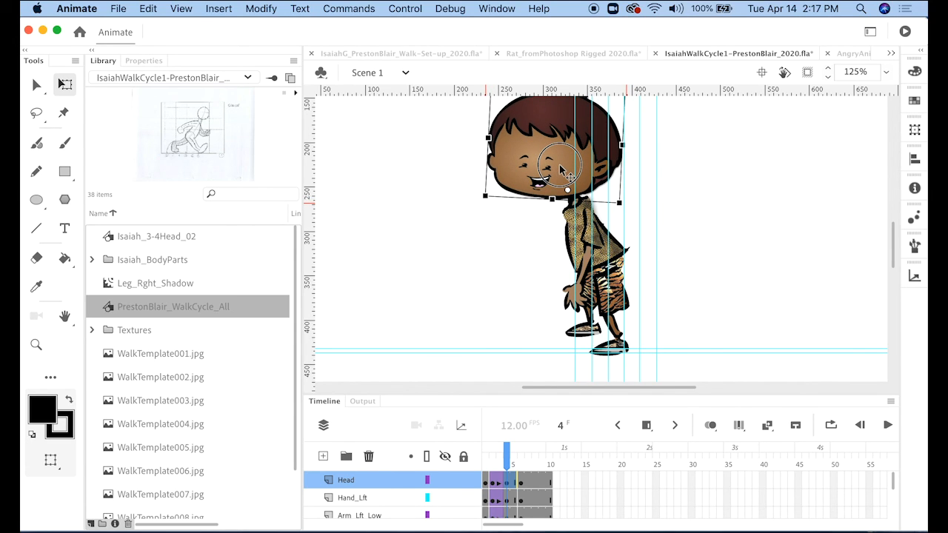
mouse_move(506, 453)
left_mouse_down()
mouse_move(486, 453)
mouse_move(517, 456)
mouse_move(487, 450)
mouse_move(524, 458)
mouse_move(502, 454)
mouse_move(509, 460)
left_mouse_up()
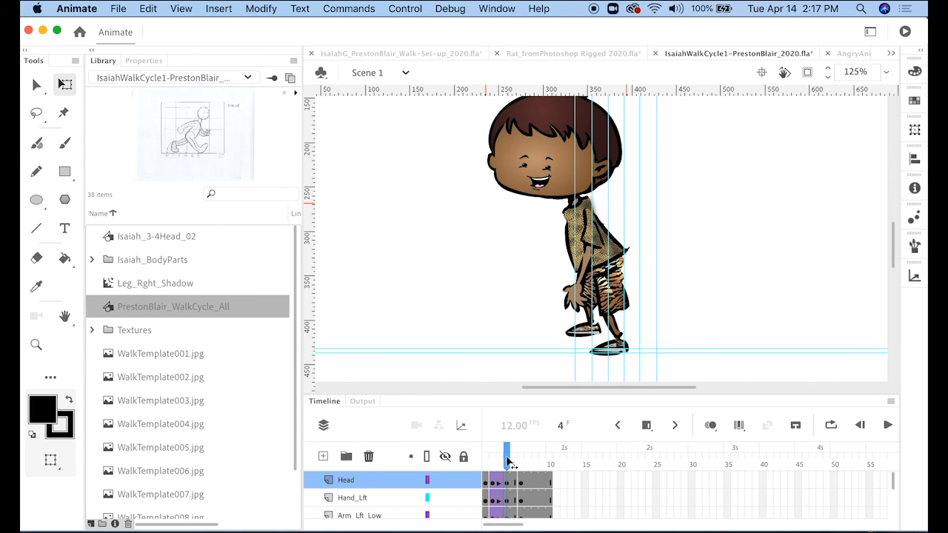
Step: Enlarge the timeline until all layers from Head to the Preston Blair walk layer are displayed
left_click_drag(481, 393, 488, 371)
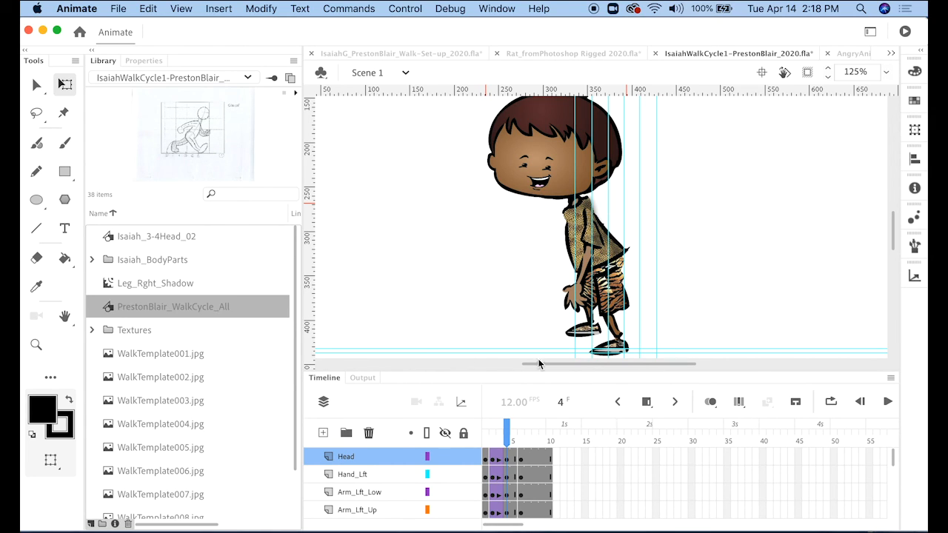
left_click_drag(515, 371, 546, 150)
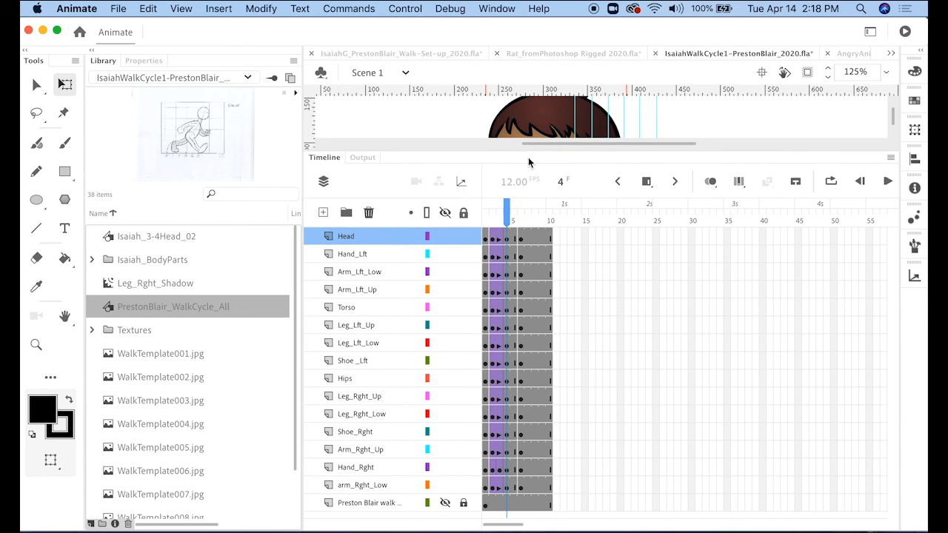
left_click(733, 273)
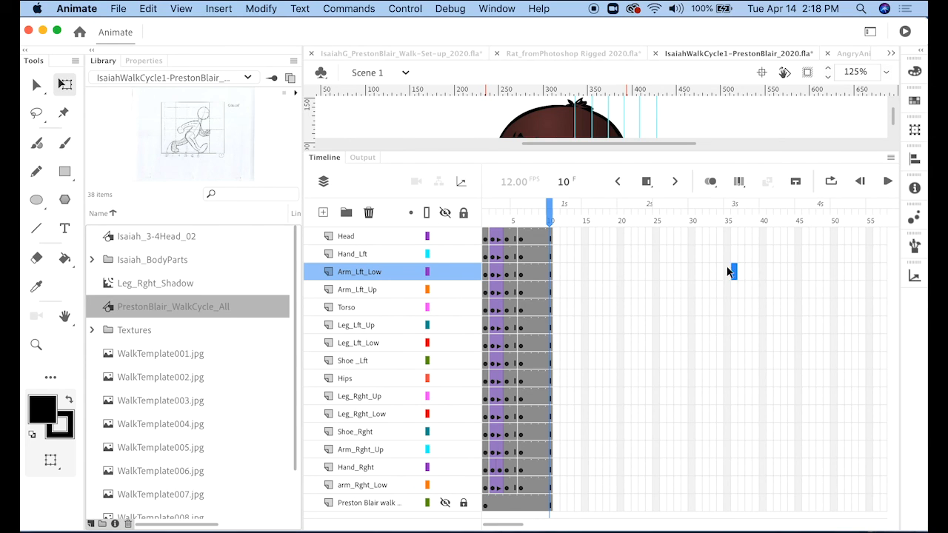
left_click(633, 254)
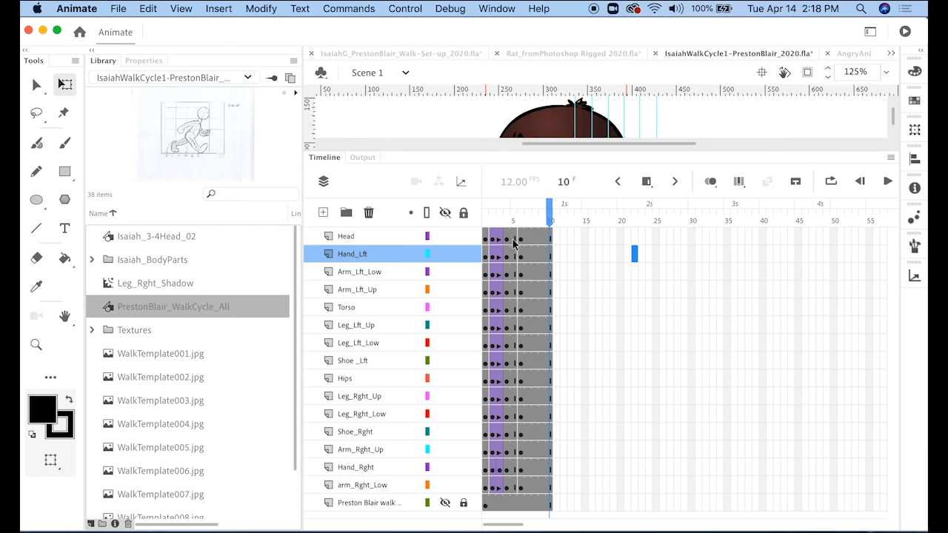
left_click_drag(516, 237, 535, 256)
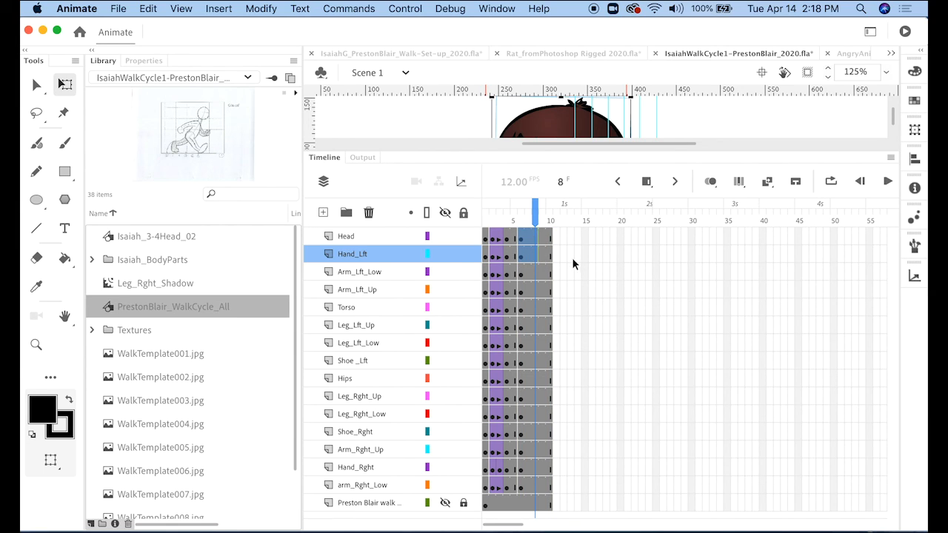
left_click(676, 272)
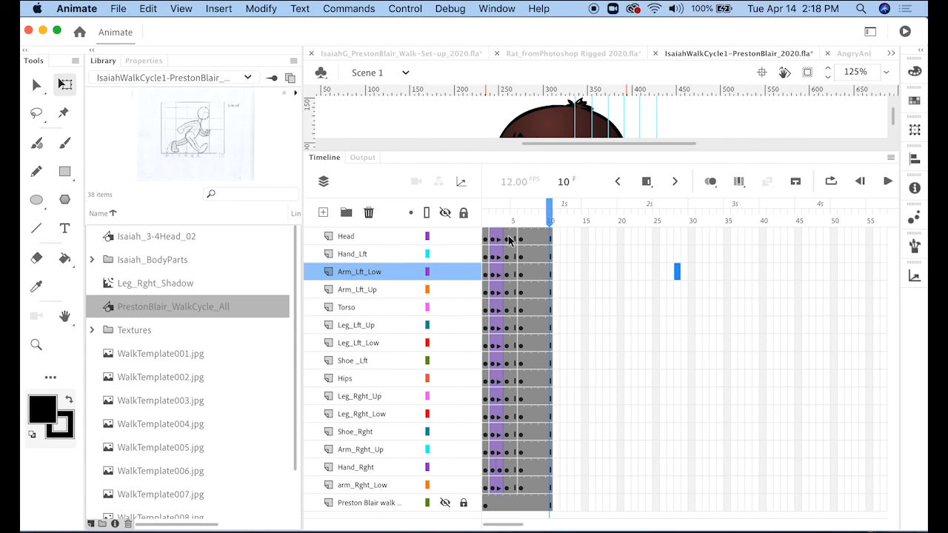
Step: Create a classic tween at frame 5 on every layer from Head through arm_Rght_Low and check the in-between pose
left_click_drag(512, 236, 515, 486)
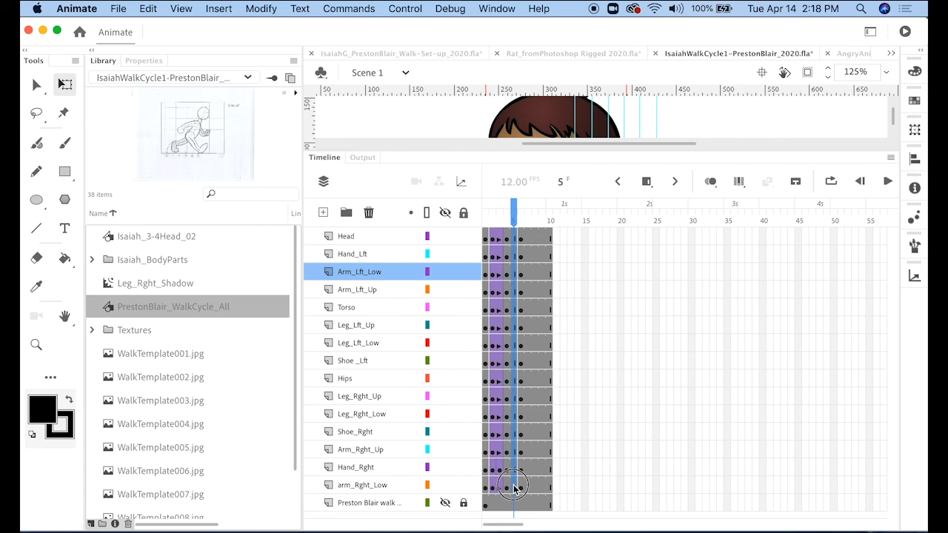
left_click(515, 486)
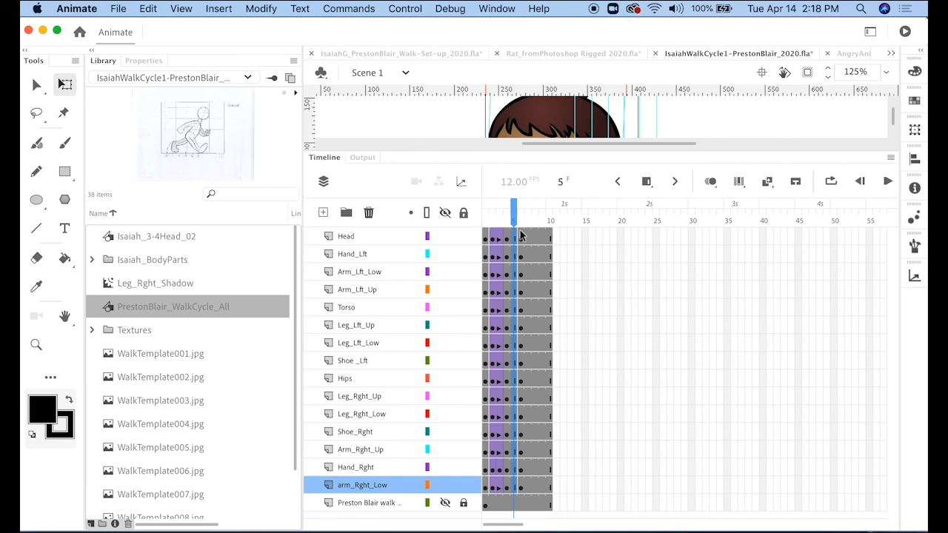
right_click(515, 274)
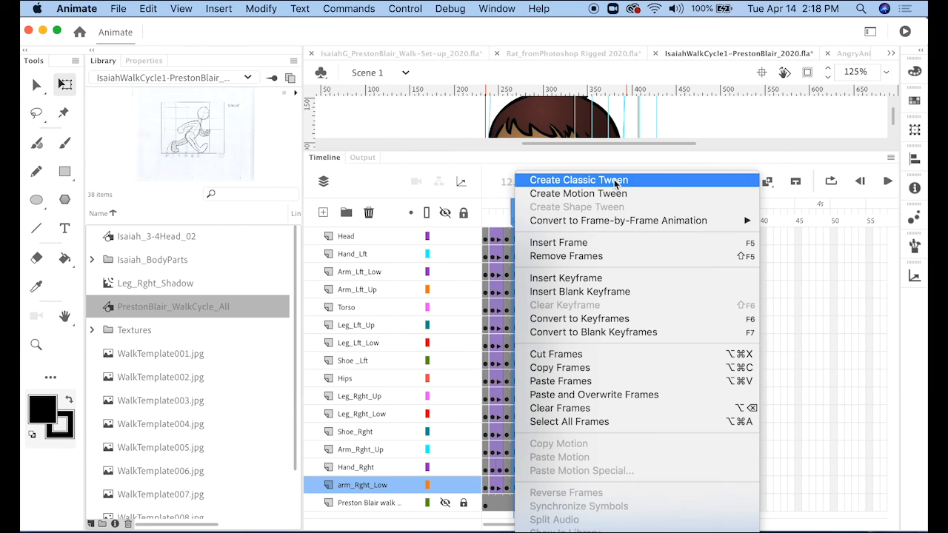
left_click(644, 184)
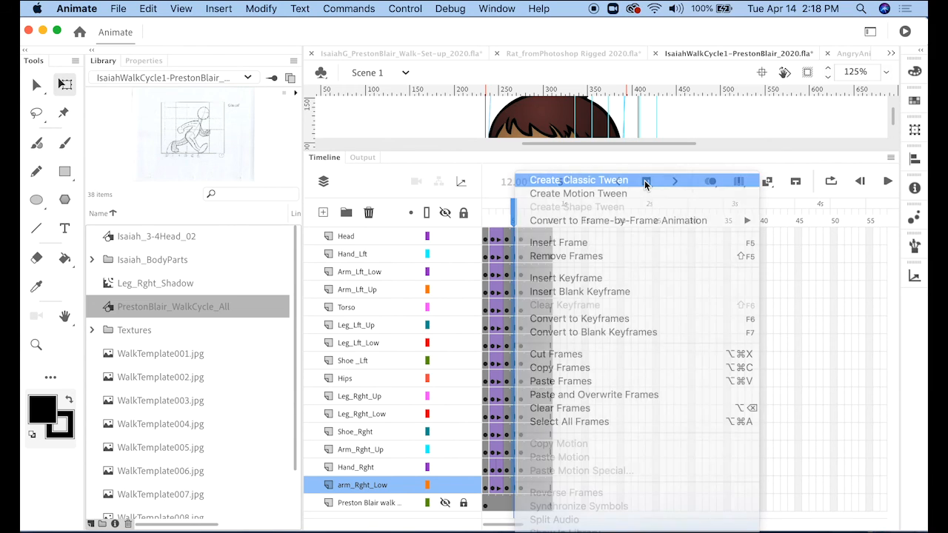
left_click_drag(476, 156, 496, 382)
mouse_move(514, 437)
left_mouse_down()
mouse_move(523, 438)
mouse_move(499, 435)
mouse_move(523, 436)
mouse_move(514, 436)
left_mouse_up()
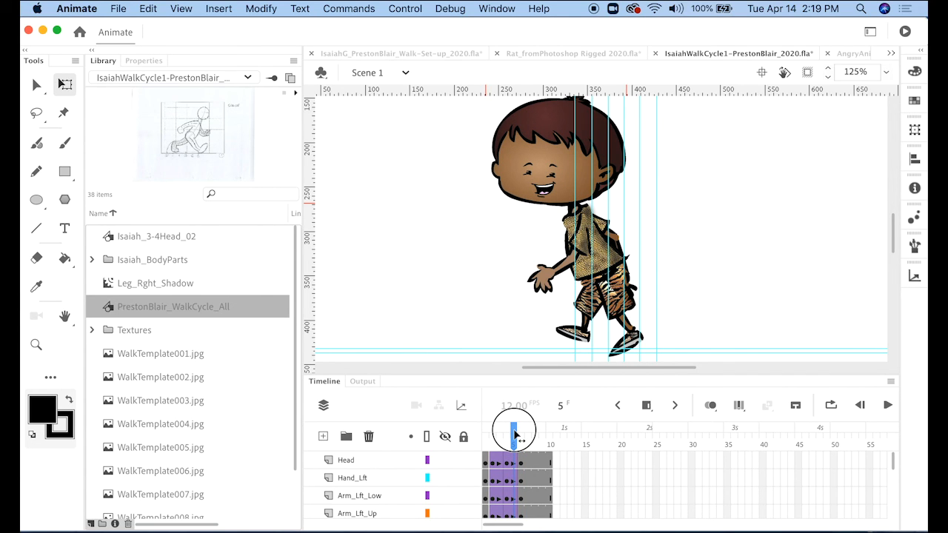
left_click_drag(515, 436, 516, 436)
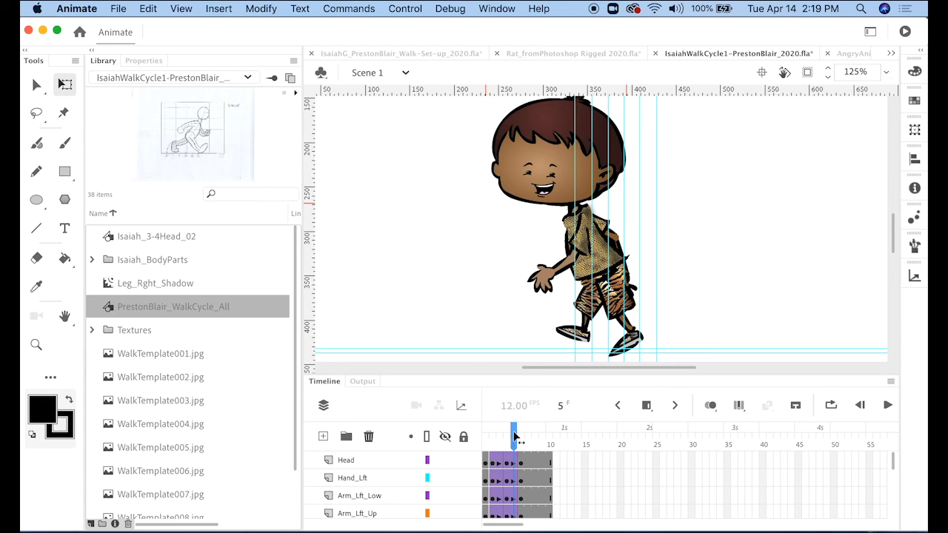
Step: Step back and forth through frames 1 to 6 to examine how the in-between pose on frame 5 connects its neighbours
left_click(624, 342)
mouse_move(511, 439)
left_mouse_down()
mouse_move(522, 441)
mouse_move(495, 440)
mouse_move(516, 444)
left_mouse_up()
mouse_move(512, 428)
left_mouse_down()
mouse_move(500, 432)
mouse_move(528, 432)
mouse_move(496, 433)
mouse_move(524, 434)
mouse_move(513, 435)
left_mouse_up()
left_click(509, 437)
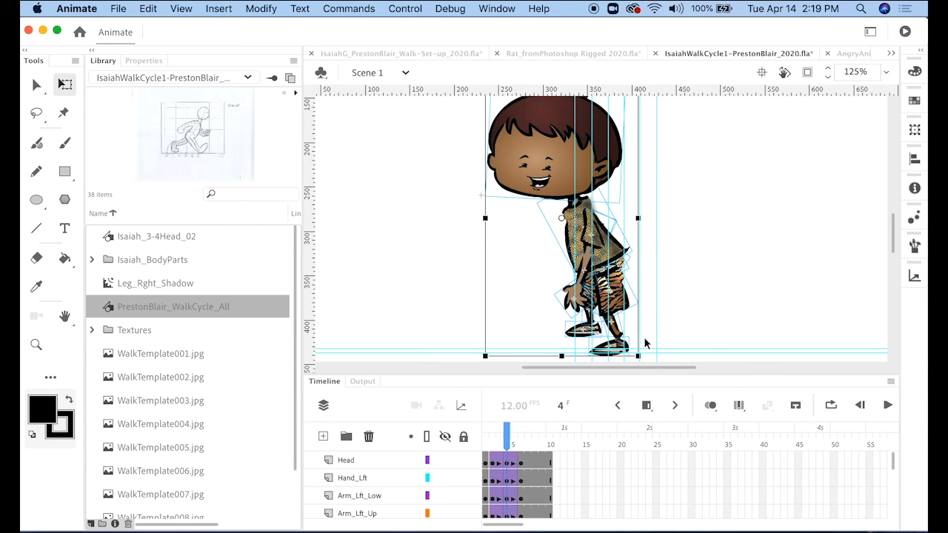
left_click(762, 262)
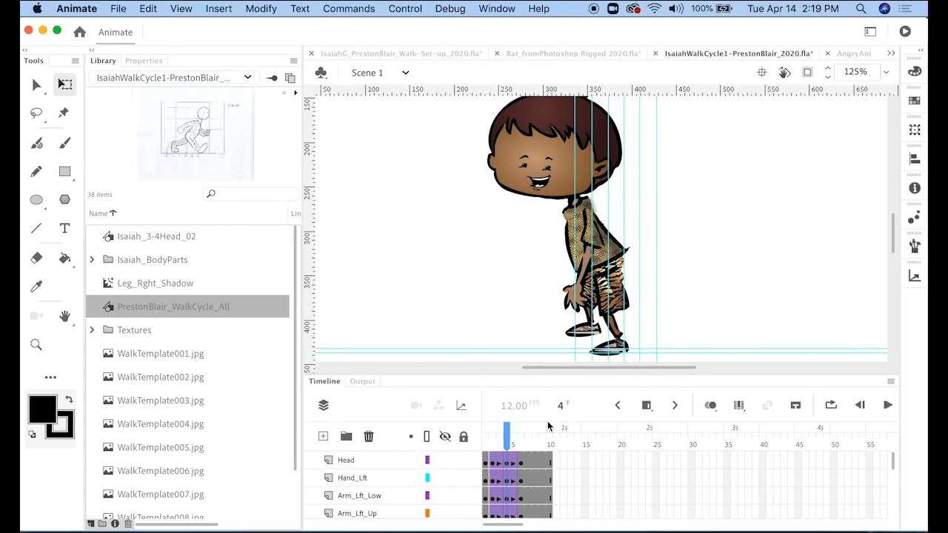
left_click_drag(508, 436, 515, 441)
key("comma")
key("comma")
key("comma")
key("comma")
key("comma")
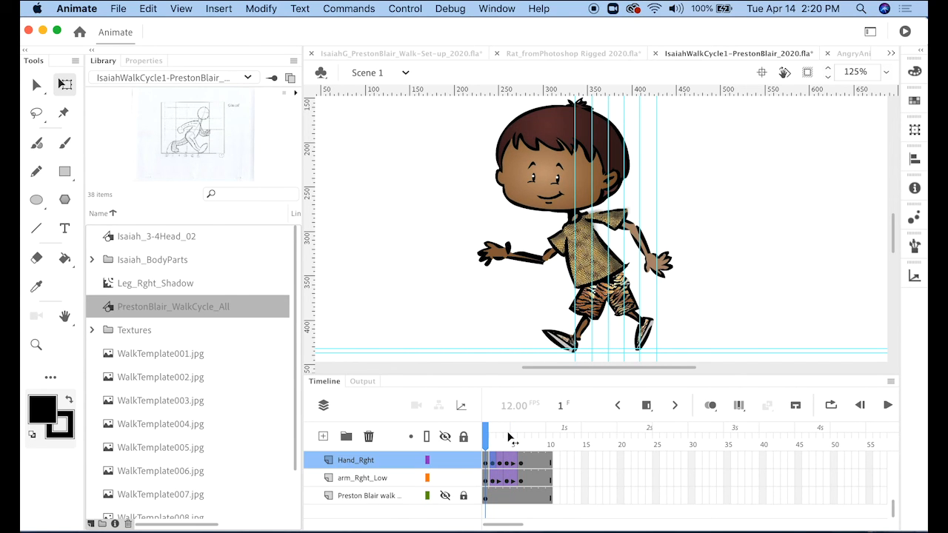
key("period")
key("period")
key("period")
key("period")
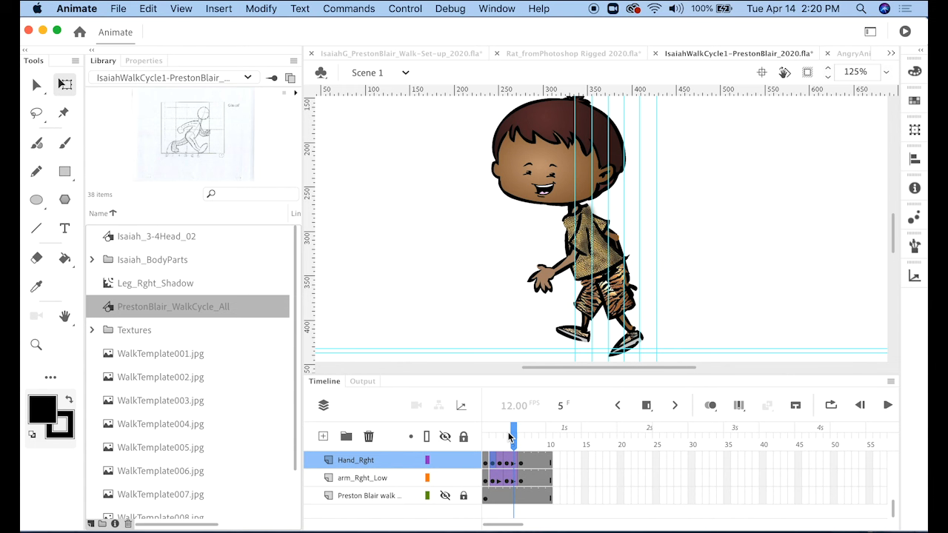
key("period")
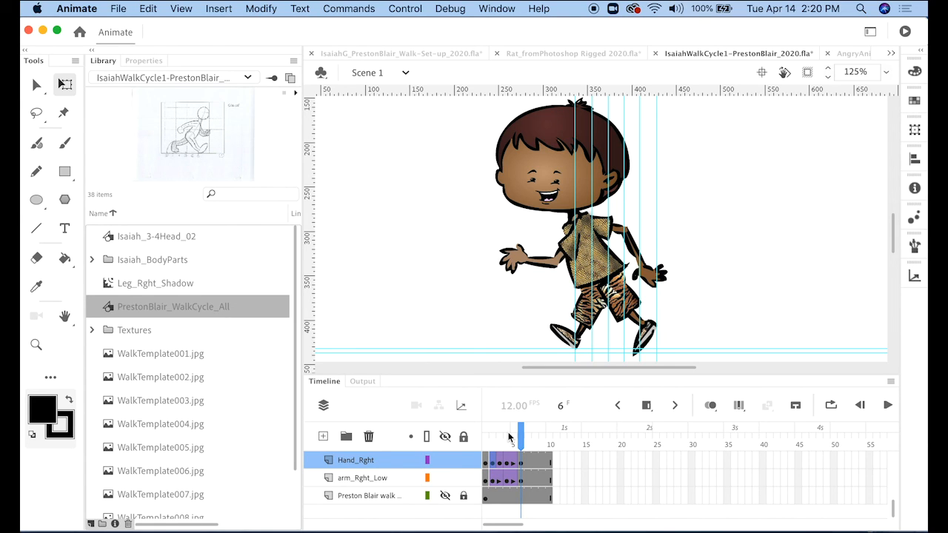
key("comma")
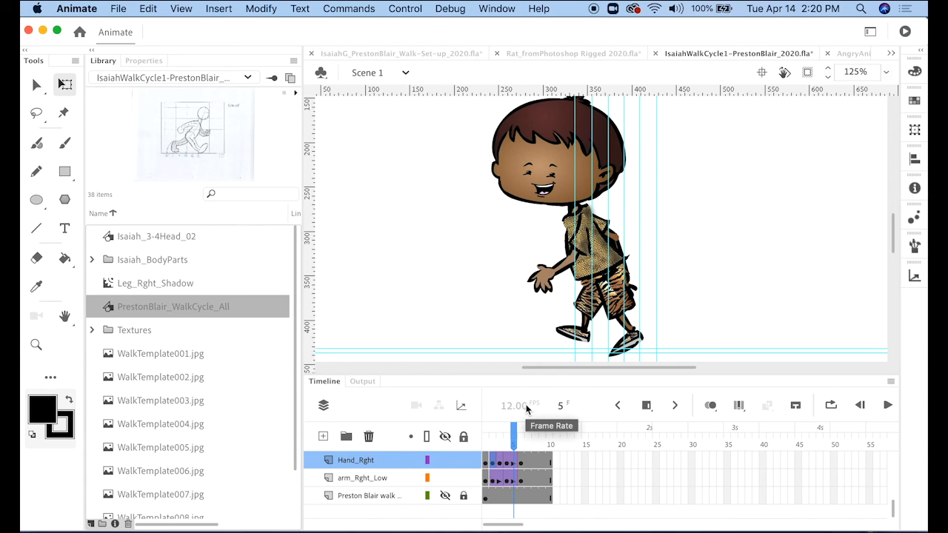
key("comma")
key("period")
key("period")
key("comma")
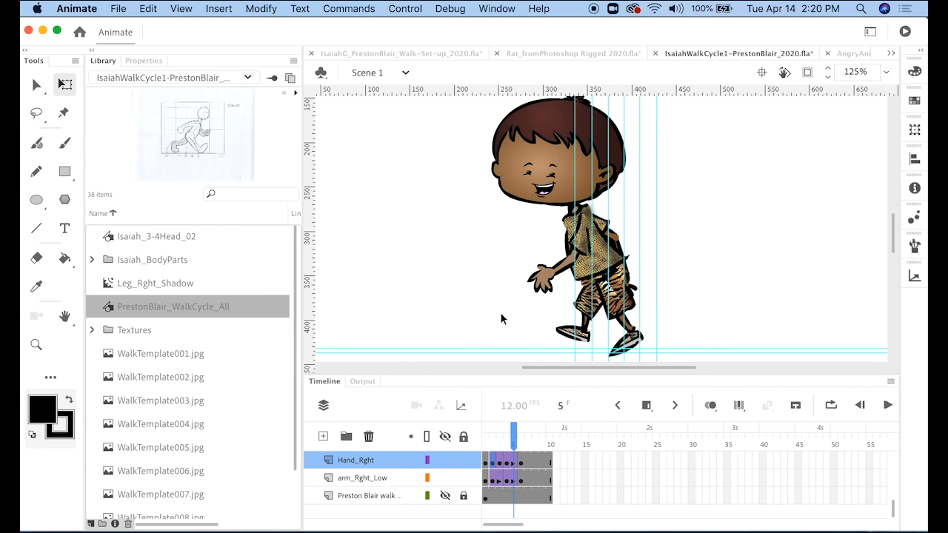
Step: Insert a keyframe at frame 5 on every layer from Head through arm_Rght_Low
left_click(549, 292)
left_click_drag(505, 376, 521, 142)
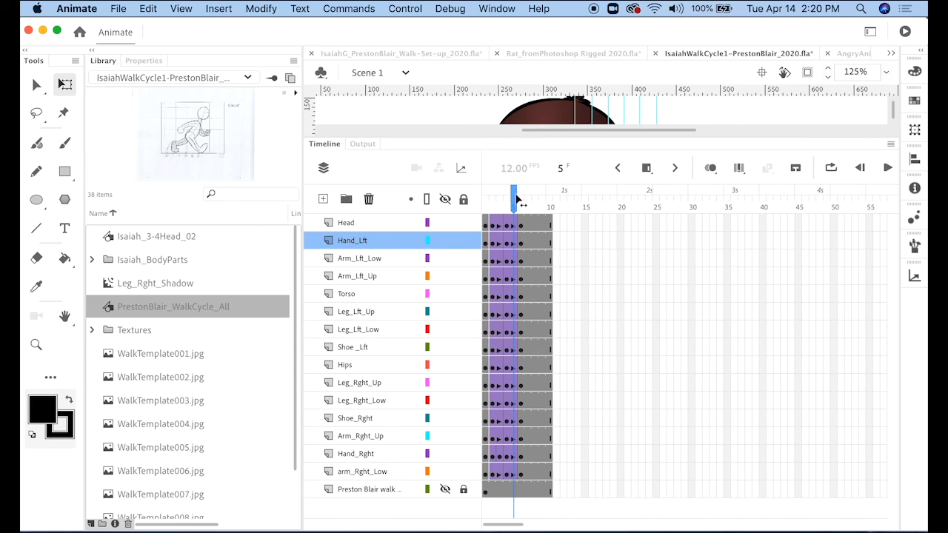
mouse_move(516, 200)
left_mouse_down()
mouse_move(505, 197)
mouse_move(514, 199)
left_mouse_up()
left_click_drag(507, 223, 513, 485)
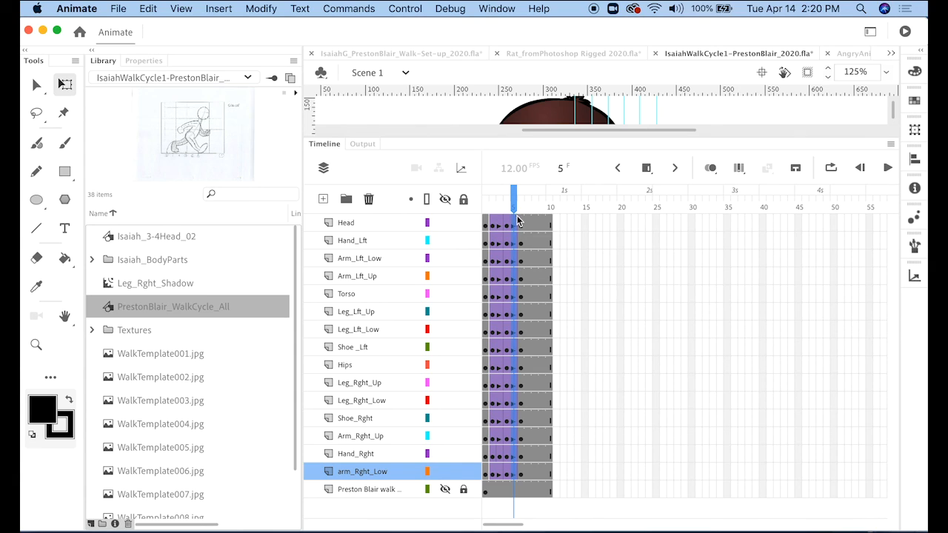
right_click(516, 245)
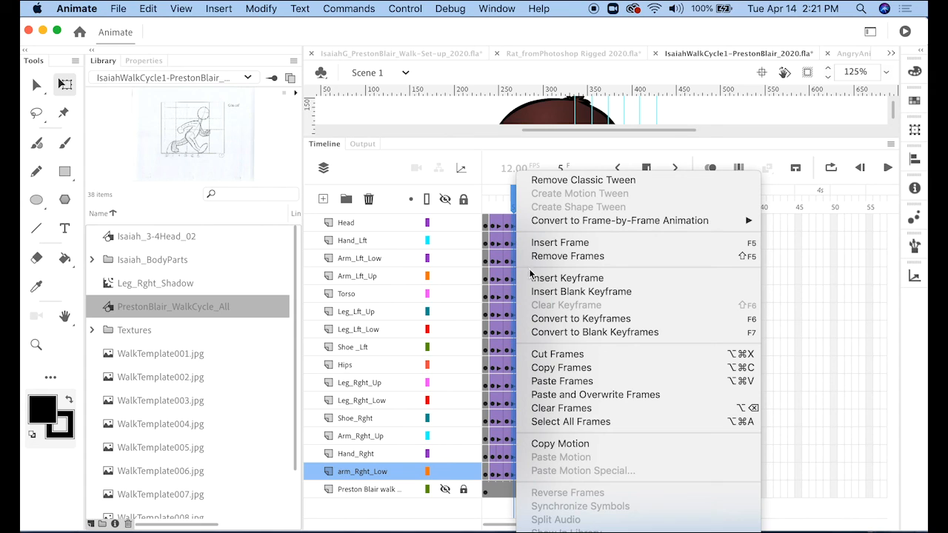
left_click(578, 279)
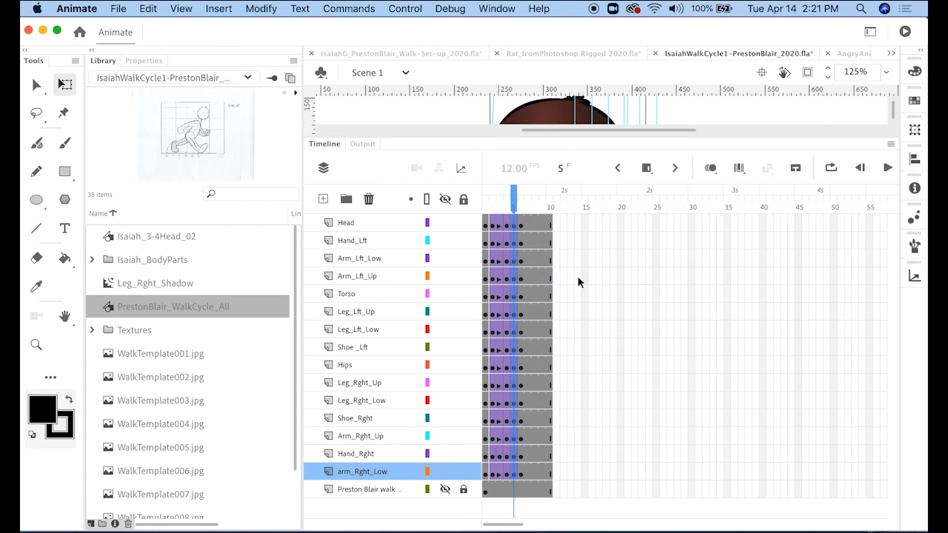
Step: Move the left hand on frame 5 slightly down and outward to the end of the forearm, and compare it with frame 4
left_click_drag(456, 137, 461, 399)
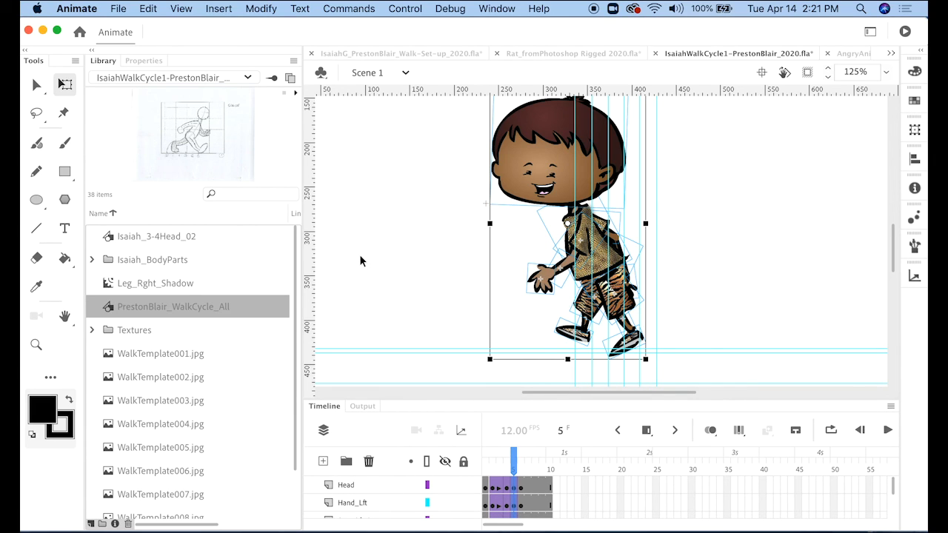
left_click(383, 264)
left_click(535, 282)
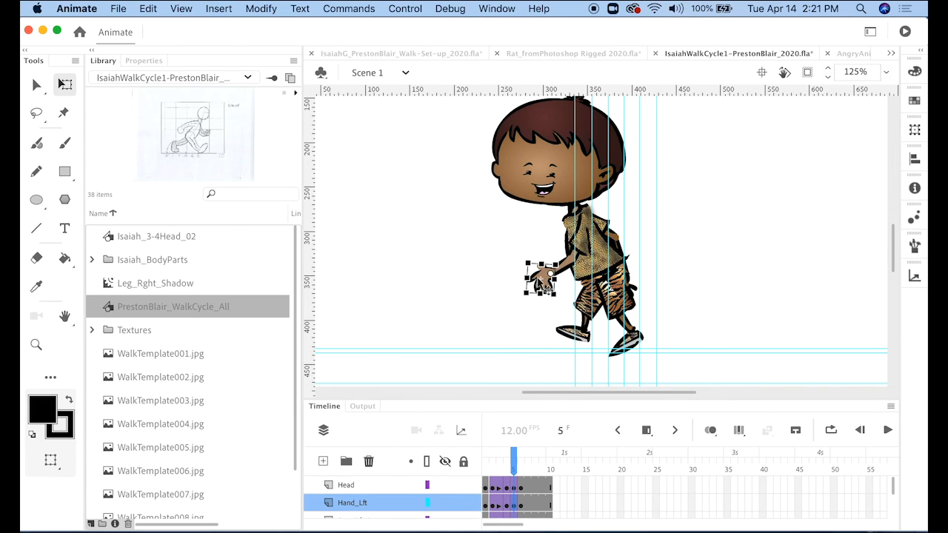
mouse_move(540, 290)
left_mouse_down()
mouse_move(530, 293)
mouse_move(536, 285)
mouse_move(541, 291)
left_mouse_up()
mouse_move(513, 460)
left_mouse_down()
mouse_move(500, 461)
mouse_move(510, 460)
left_mouse_up()
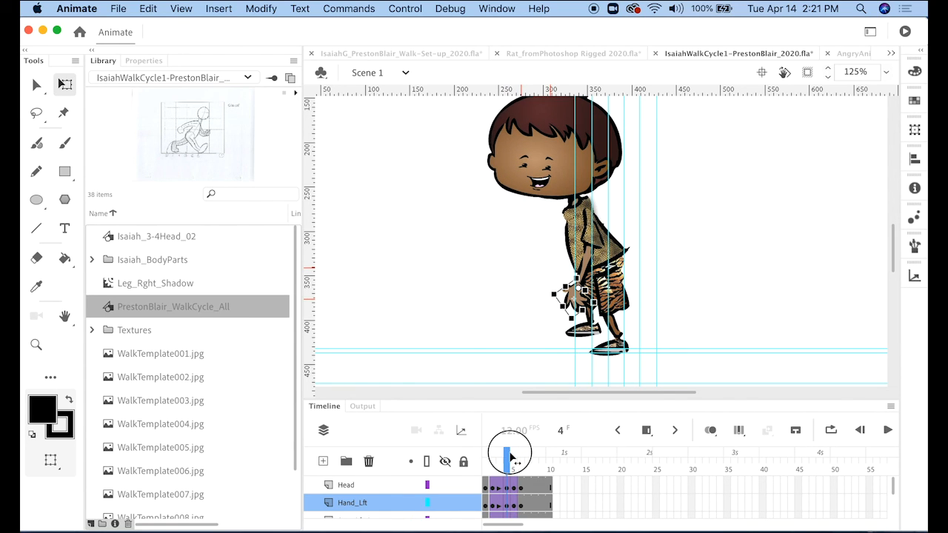
left_click(797, 265)
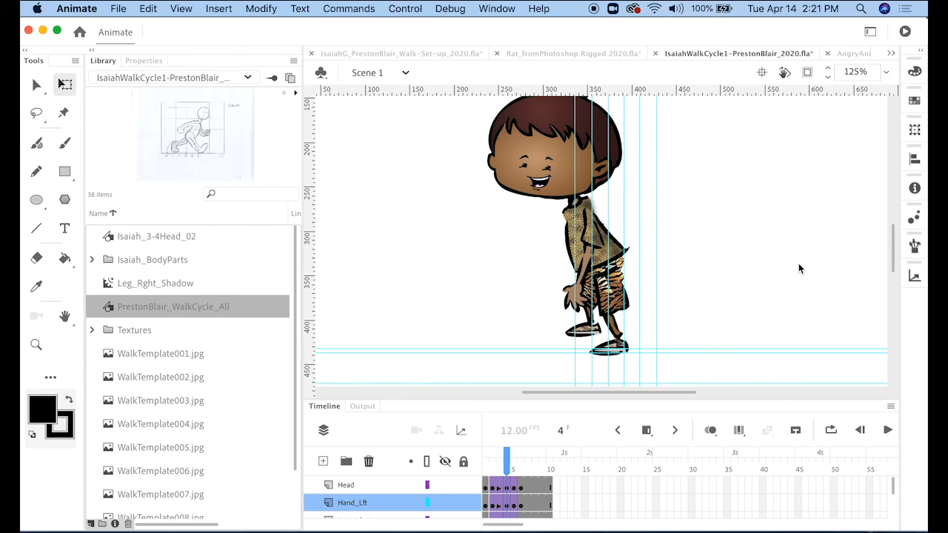
mouse_move(507, 459)
left_mouse_down()
mouse_move(491, 464)
mouse_move(526, 464)
mouse_move(514, 463)
left_mouse_up()
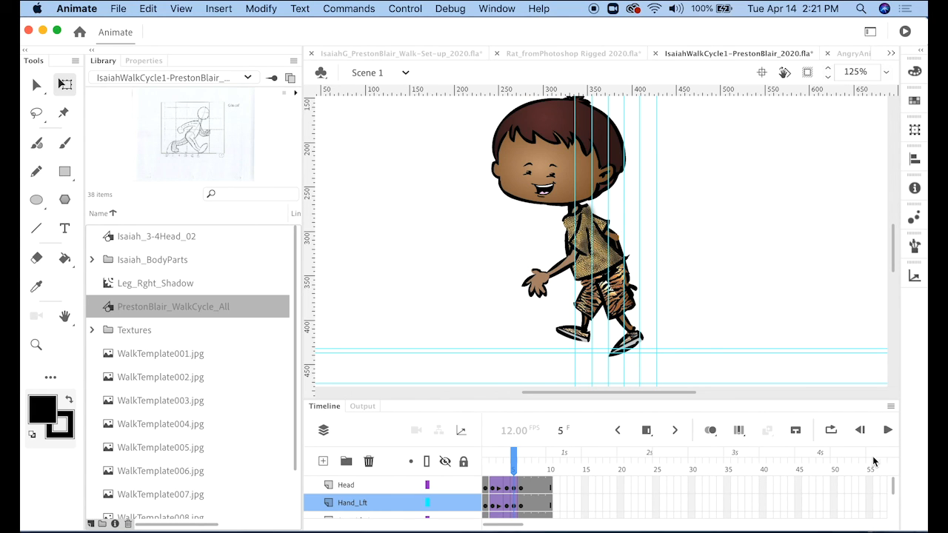
Step: Display the Hips and Leg_Lft_Up layers as outlines to expose the right hand behind them
left_click_drag(895, 486, 893, 496)
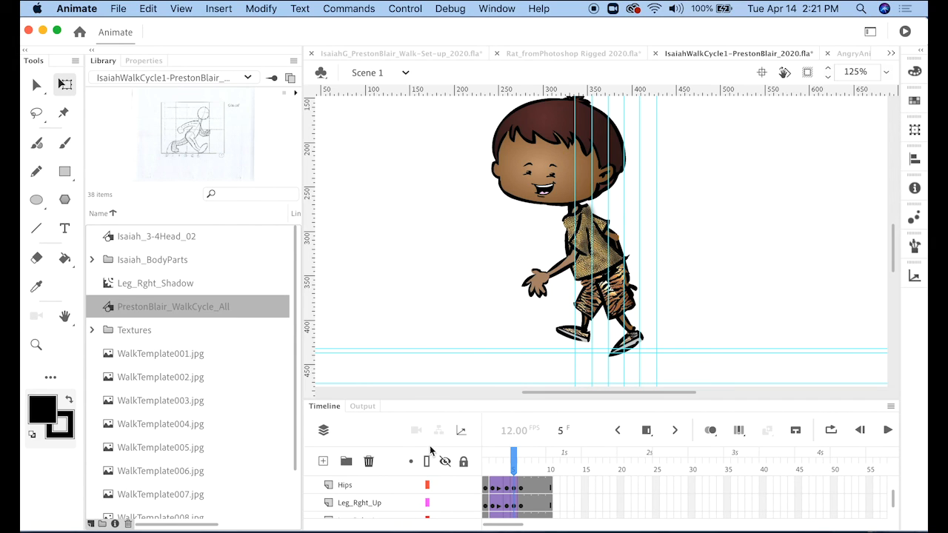
left_click(427, 486)
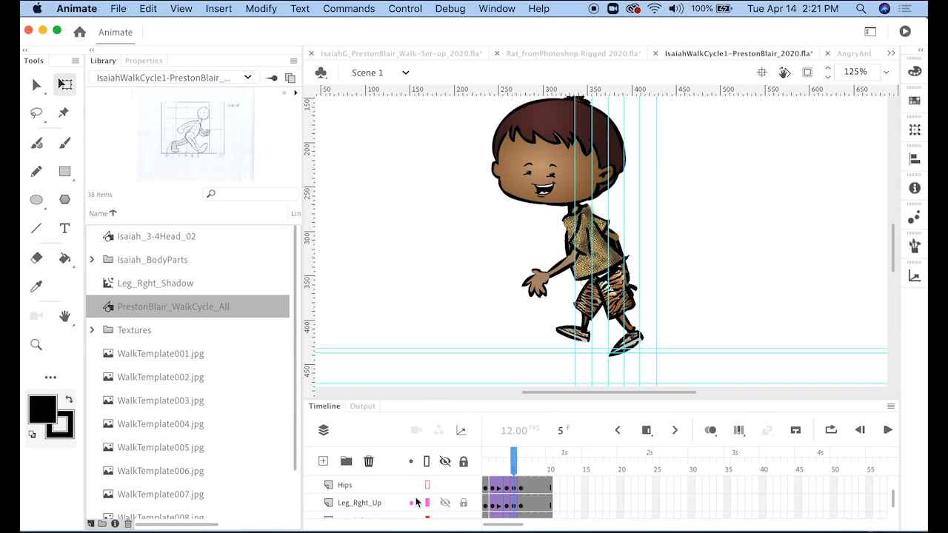
left_click(894, 501)
scroll(893, 501, "up", 1)
scroll(893, 501, "up", 4)
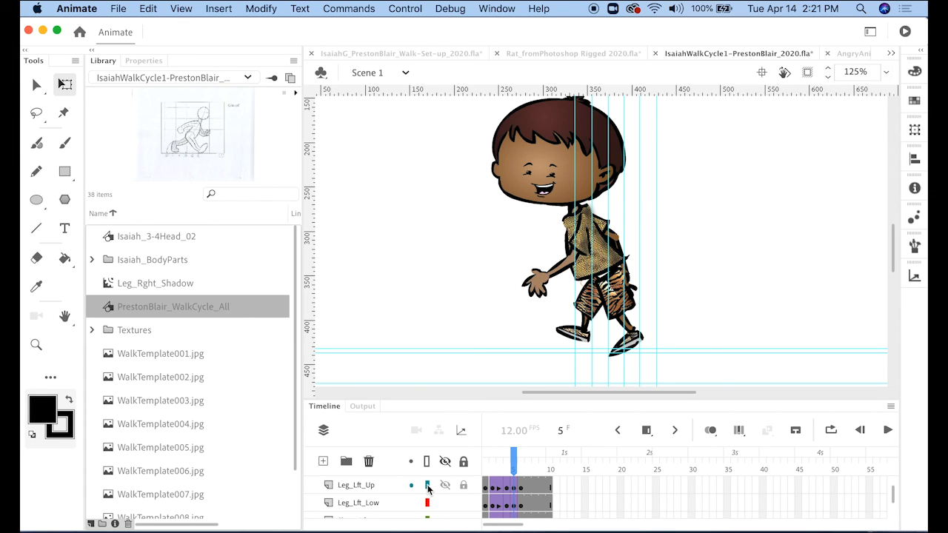
left_click(427, 485)
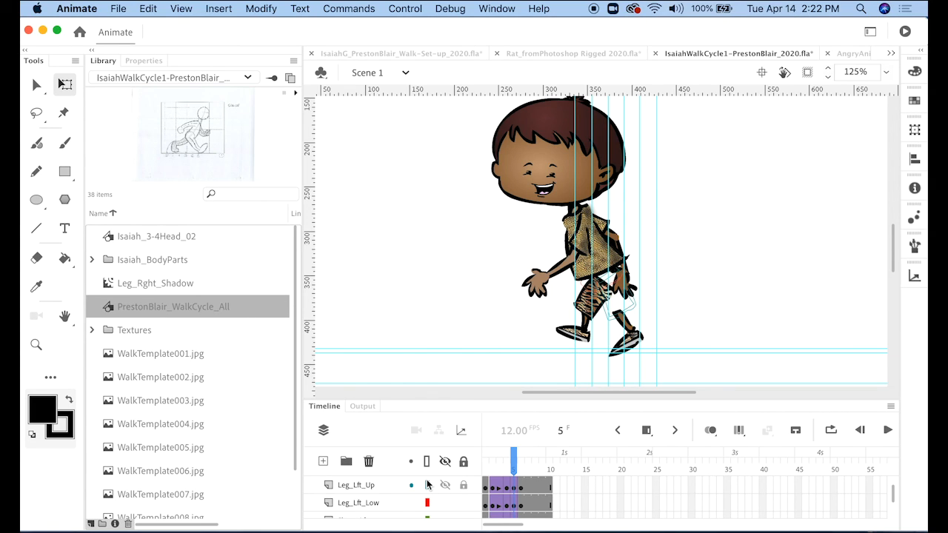
Step: Nudge the right hand on frame 5 slightly down and to the right so it meets the forearm
left_click(630, 290)
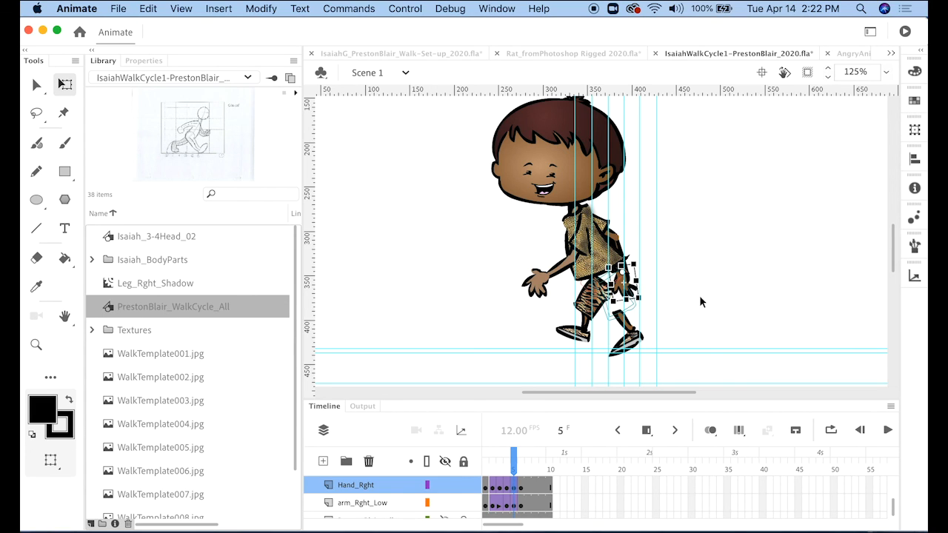
key("Down")
key("Down")
key("Down")
key("Down")
key("Down")
key("Down")
key("Right")
key("Right")
key("Right")
key("Right")
key("Right")
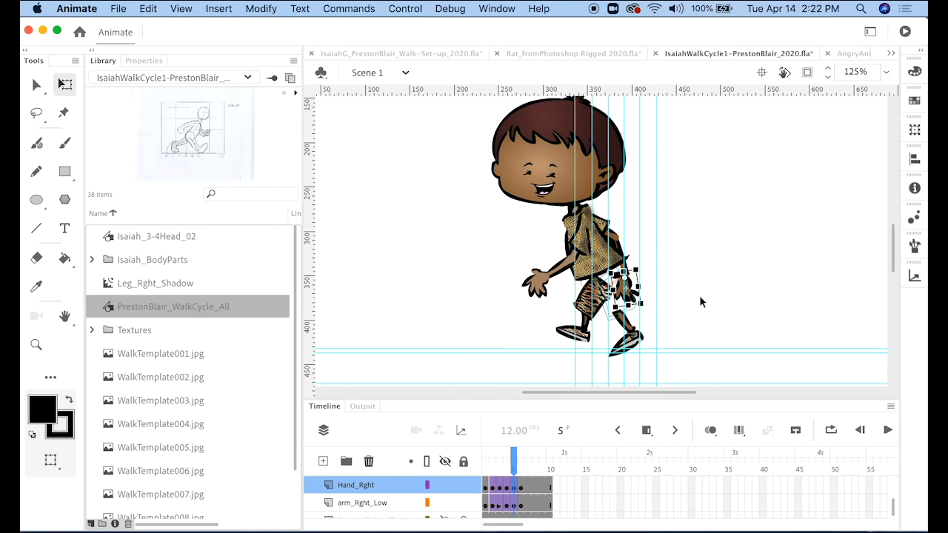
key("Up")
key("Up")
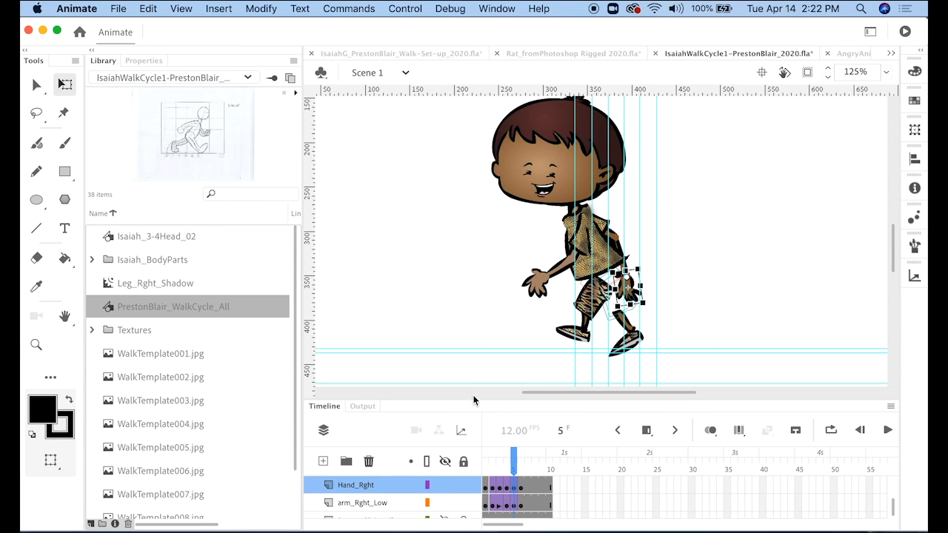
Step: Turn off outline display for the Hips and Leg_Lft_Up layers
left_click_drag(473, 400, 483, 382)
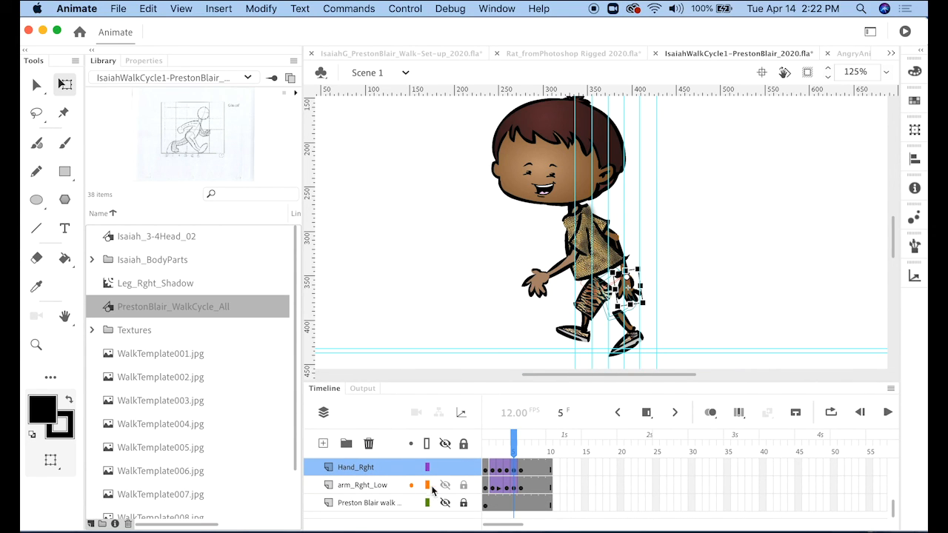
scroll(427, 487, "up", 1)
scroll(426, 487, "up", 5)
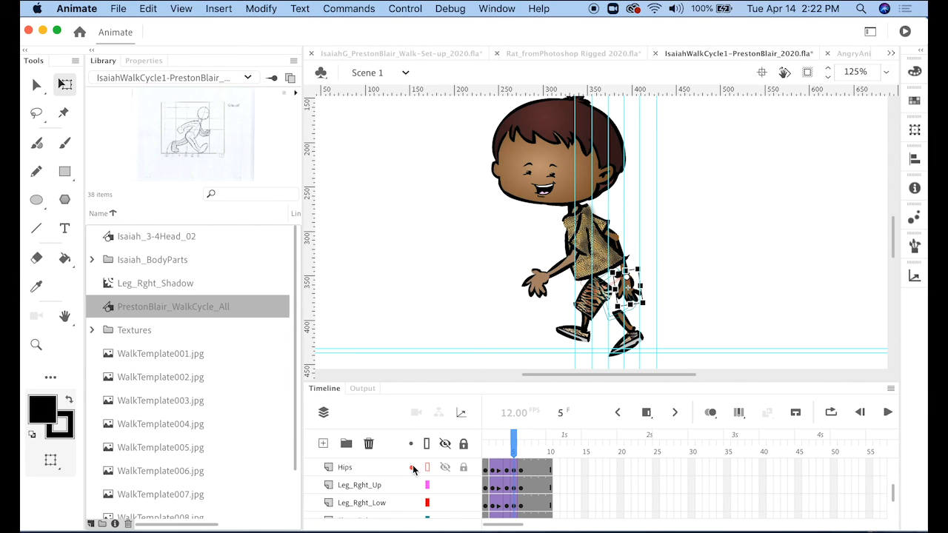
left_click(427, 467)
scroll(428, 469, "up", 3)
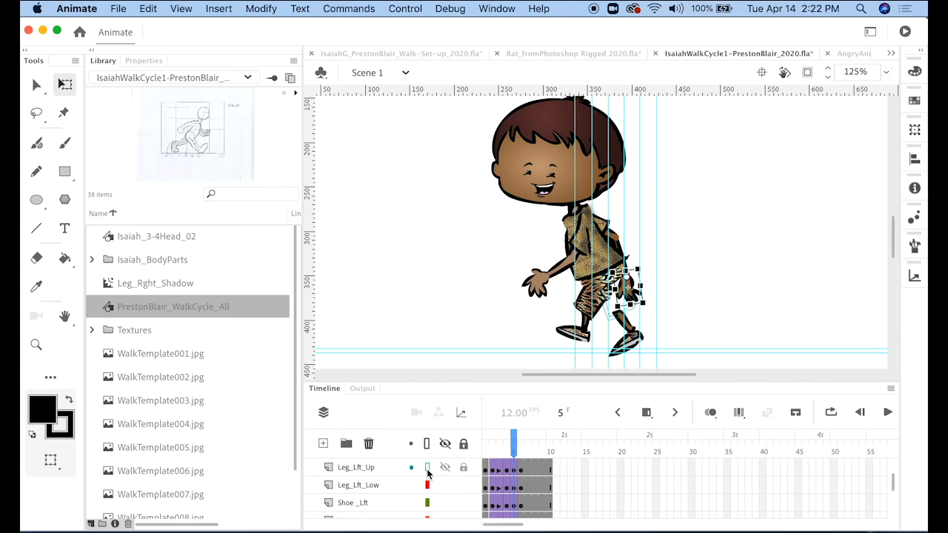
left_click(427, 467)
left_click(746, 284)
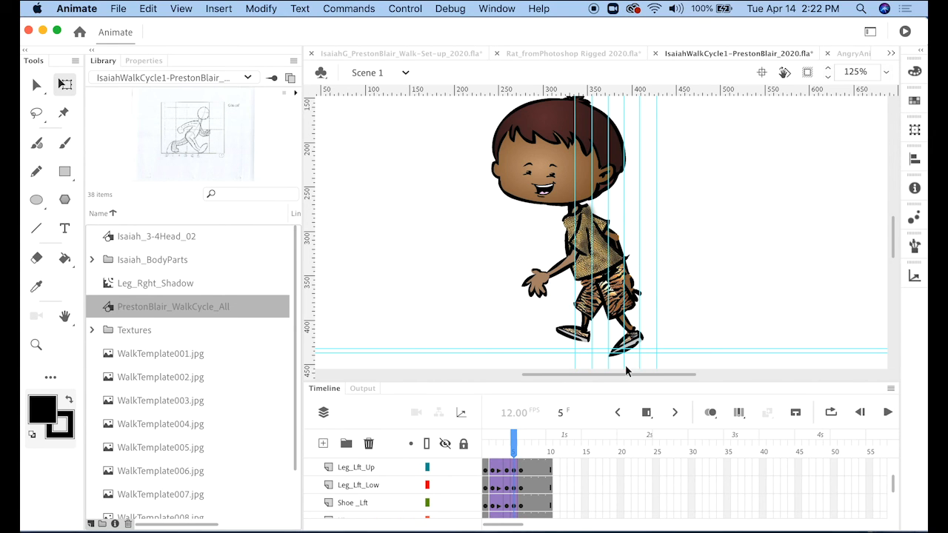
Step: Shift the right upper leg, lower leg and shoe on frame 5 forward to the left, keeping the parts joined
mouse_move(516, 447)
left_mouse_down()
mouse_move(490, 447)
mouse_move(535, 444)
mouse_move(498, 445)
mouse_move(517, 443)
left_mouse_up()
left_click(590, 315)
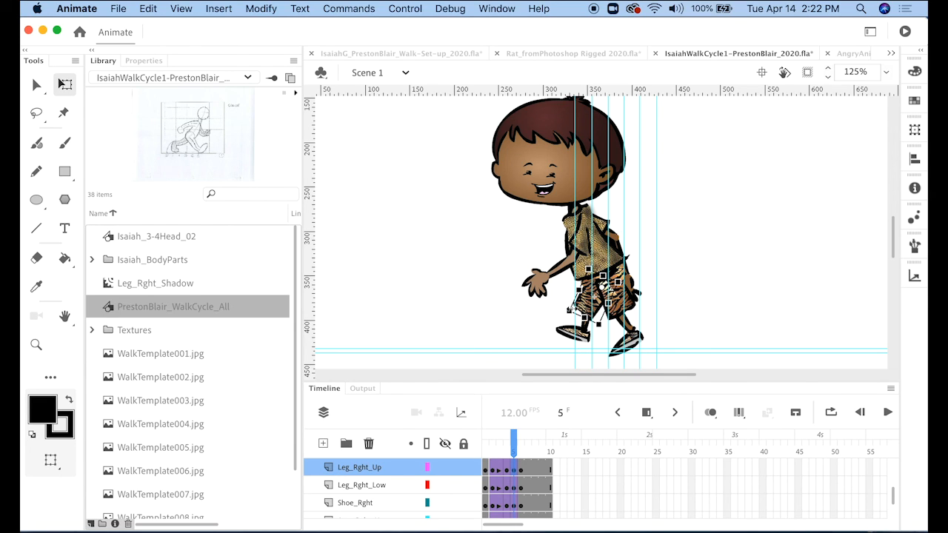
left_click_drag(589, 316, 582, 345)
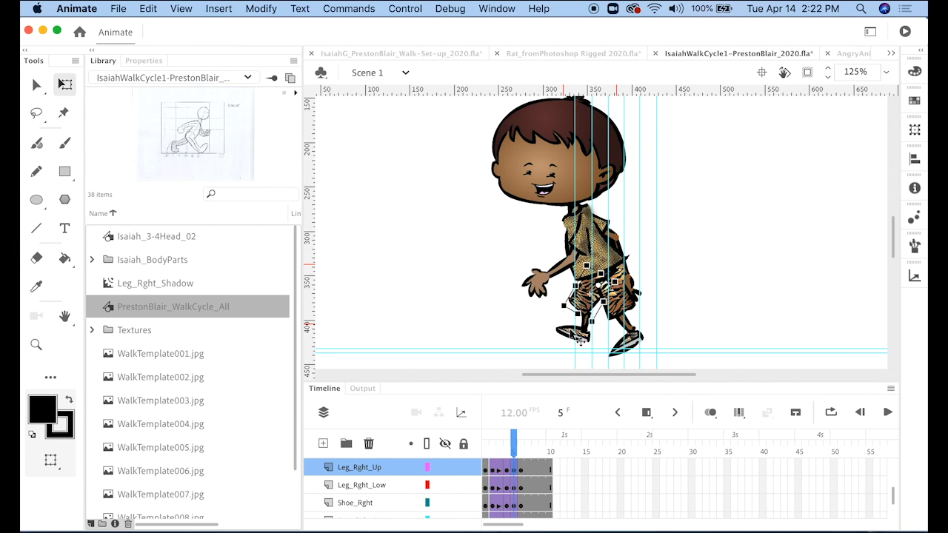
left_click(578, 340)
left_click_drag(577, 338, 570, 319)
left_click(586, 323)
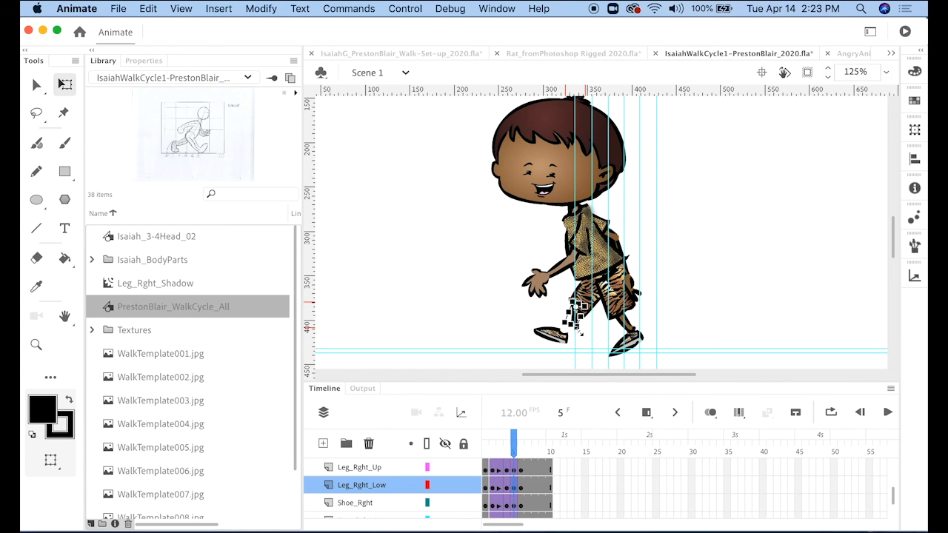
left_click_drag(555, 335, 564, 333)
Step: Scrub between frames 2 and 6 to check the corrected walk motion, and save the file
left_click(523, 441)
left_click_drag(522, 441, 493, 431)
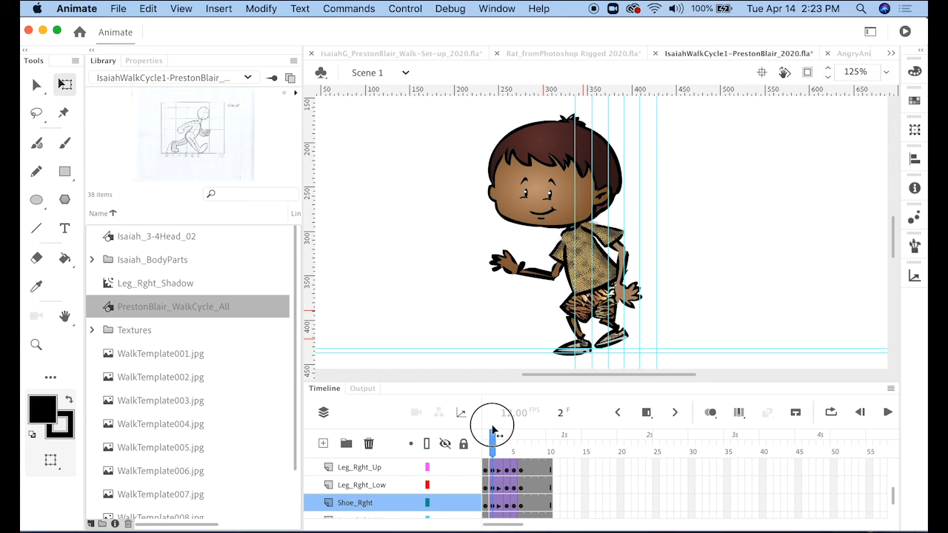
left_click_drag(493, 432, 522, 431)
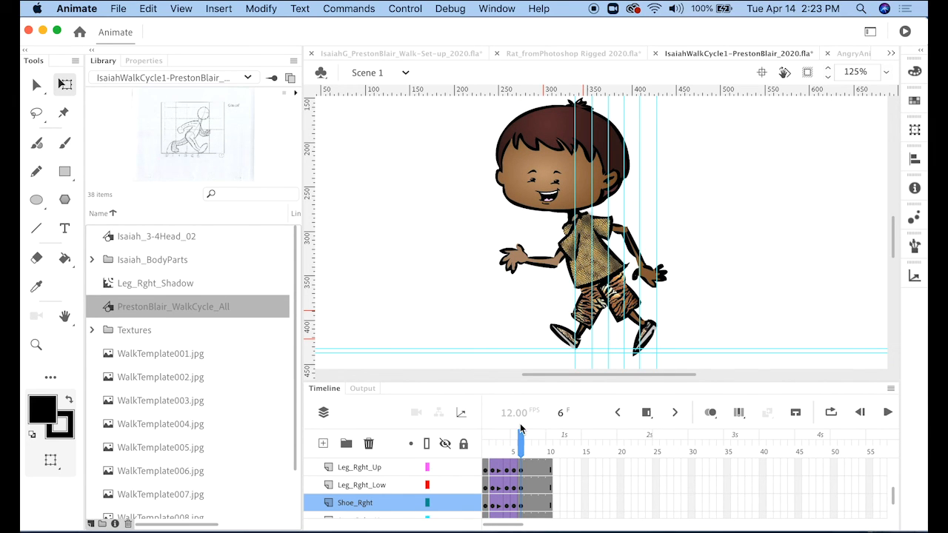
left_click(118, 9)
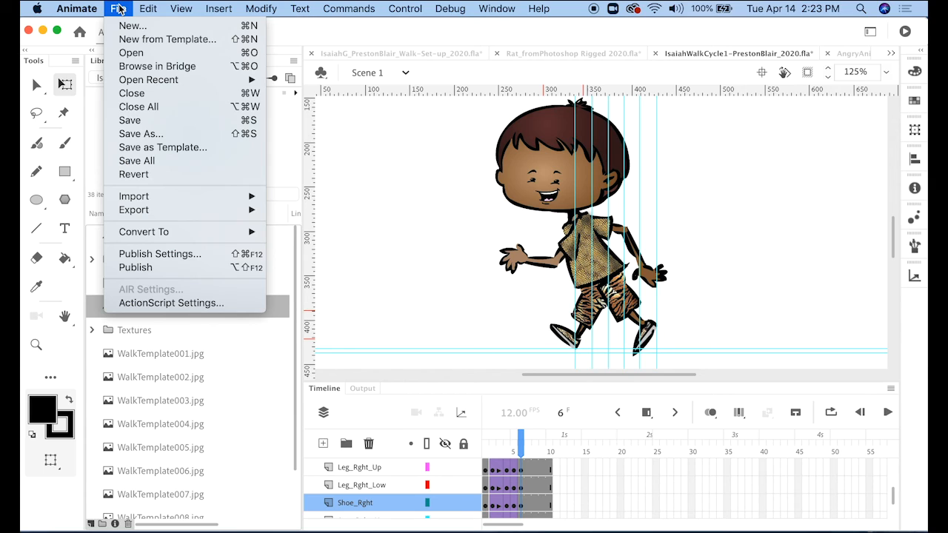
left_click(131, 122)
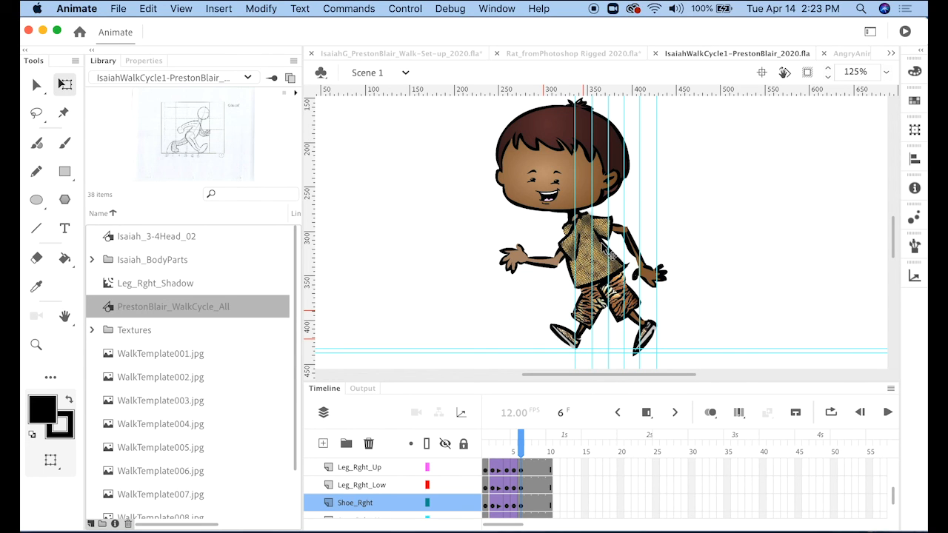
left_click(488, 444)
left_click_drag(489, 444, 494, 444)
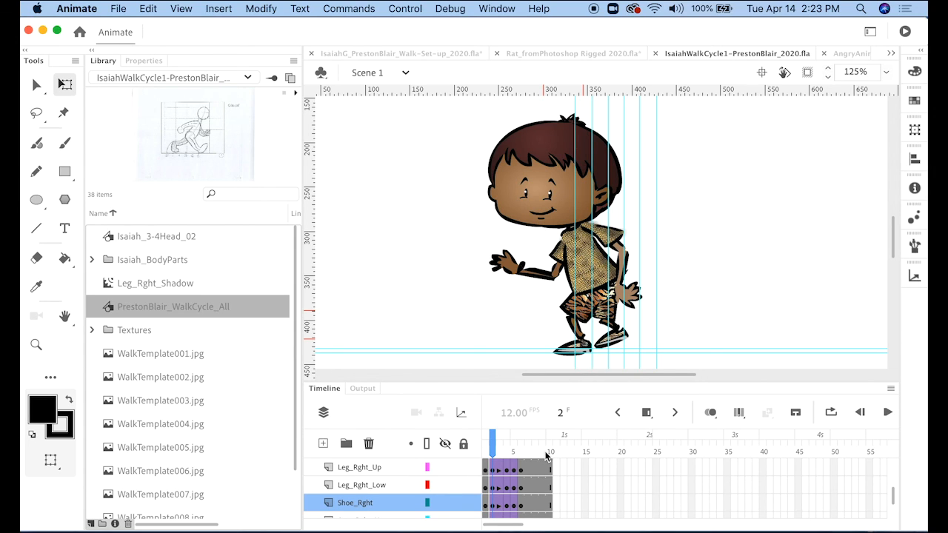
Step: Copy frame 2 of every body-part layer from Head down to arm_Rght_Low
mouse_move(493, 443)
left_mouse_down()
mouse_move(485, 447)
mouse_move(527, 445)
mouse_move(493, 449)
left_mouse_up()
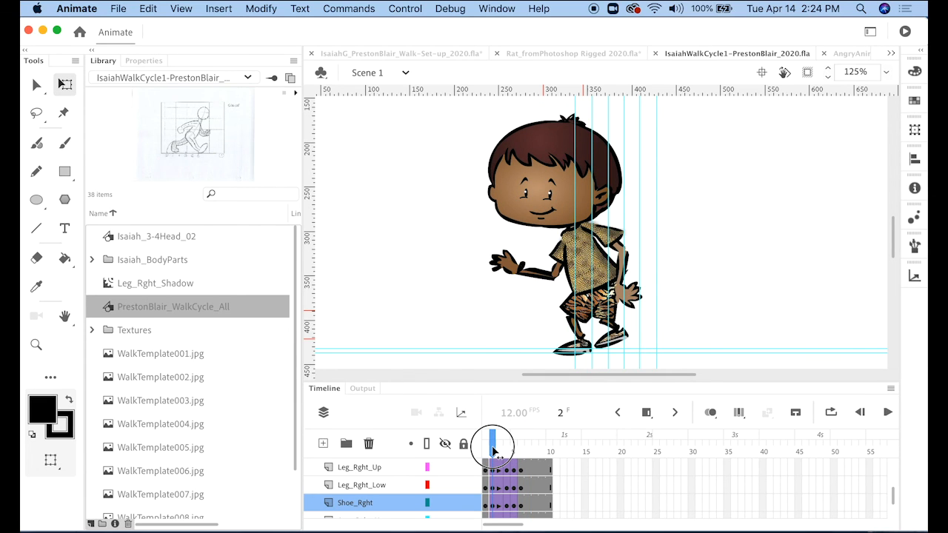
mouse_move(494, 449)
left_mouse_down()
mouse_move(513, 448)
mouse_move(495, 453)
left_mouse_up()
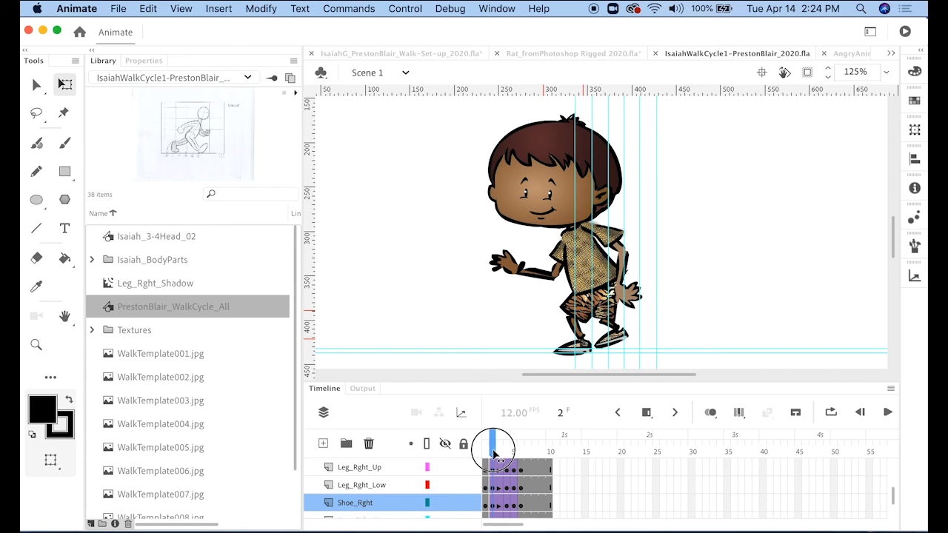
left_click_drag(489, 372, 537, 141)
left_click_drag(494, 222, 493, 476)
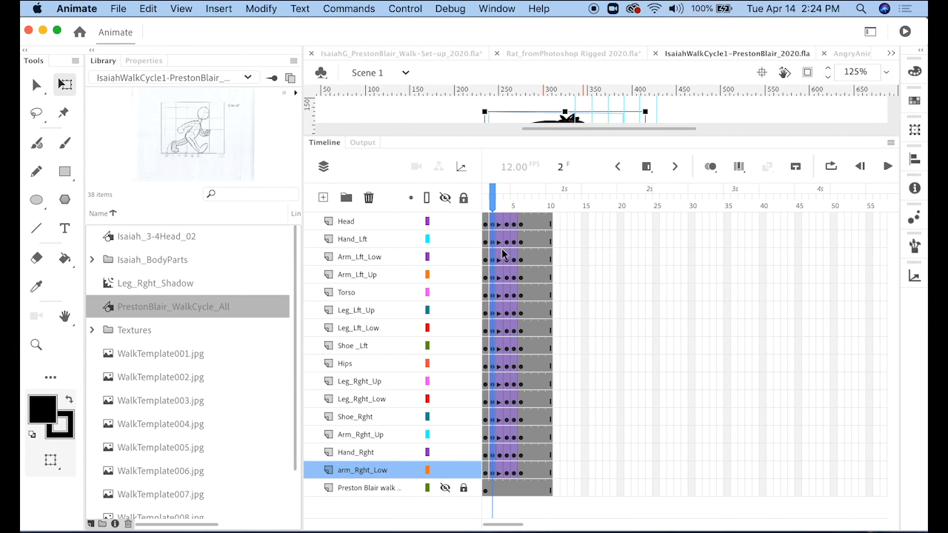
right_click(493, 317)
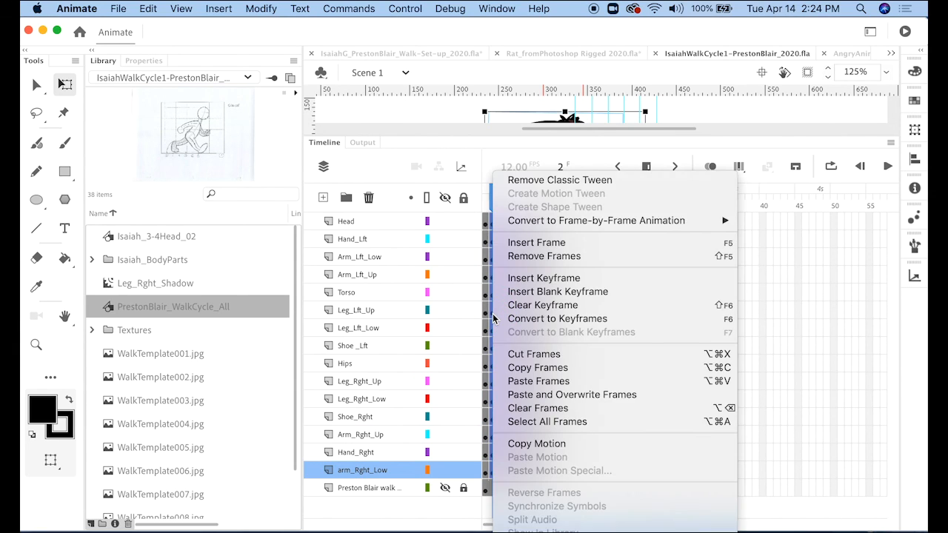
left_click(562, 369)
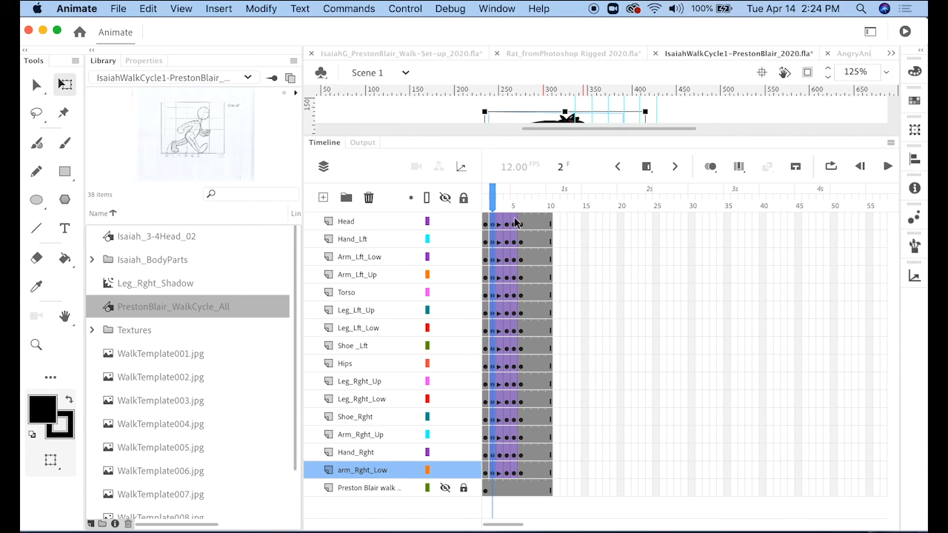
Step: Paste the copied pose onto frame 7 of all the body-part layers
left_click_drag(527, 220, 529, 485)
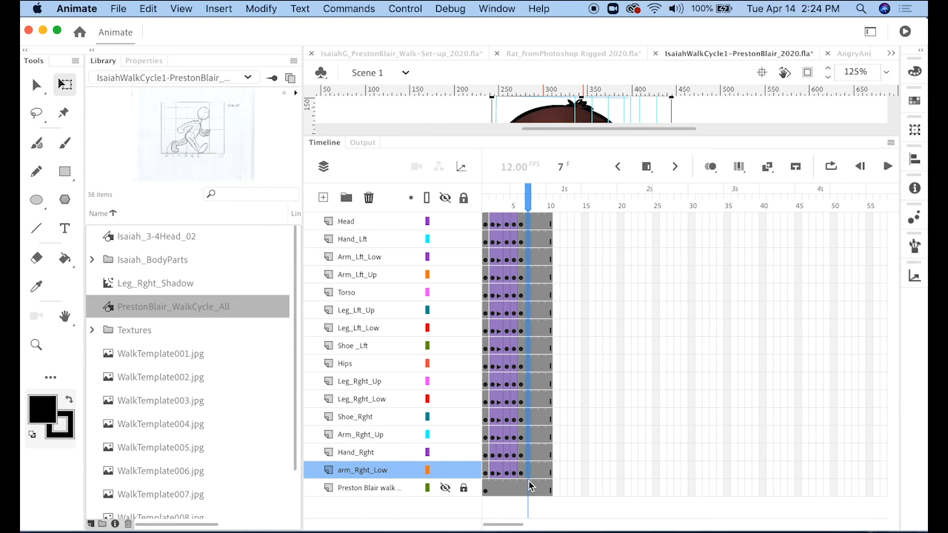
right_click(529, 225)
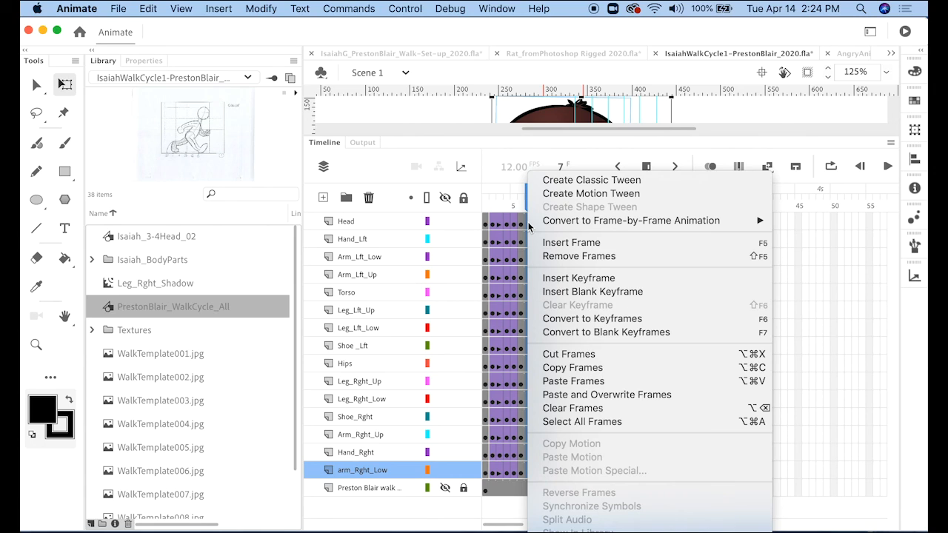
mouse_move(552, 227)
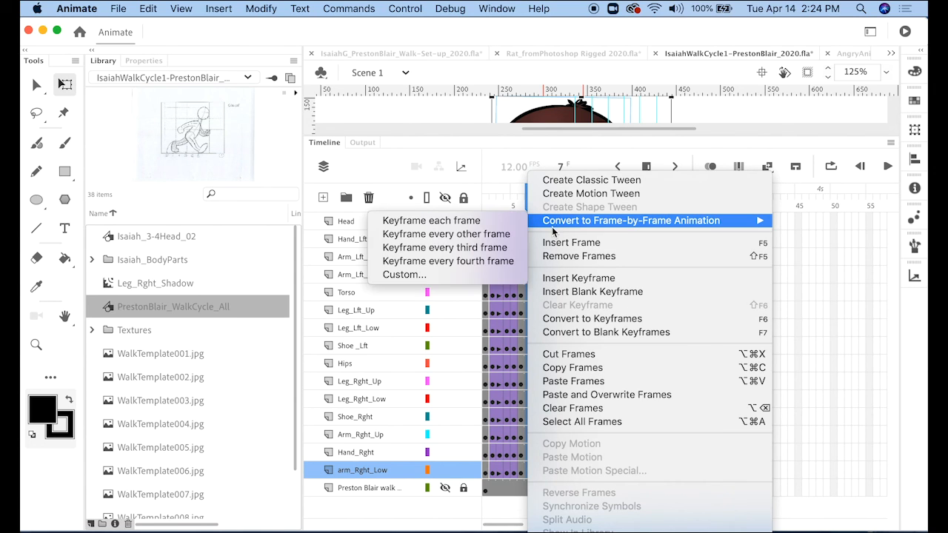
left_click(583, 382)
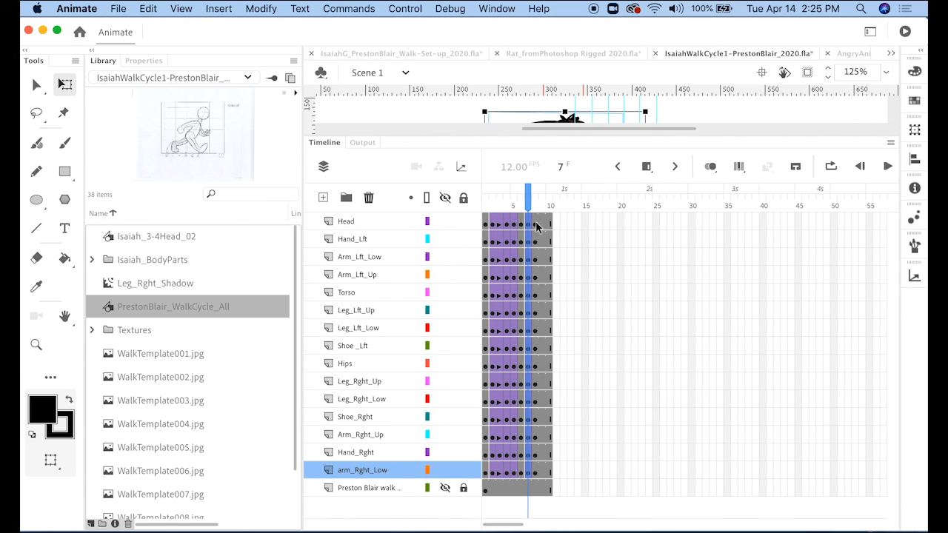
Step: Clear the extra keyframes on frame 8 across all the body-part layers
left_click_drag(536, 224, 536, 478)
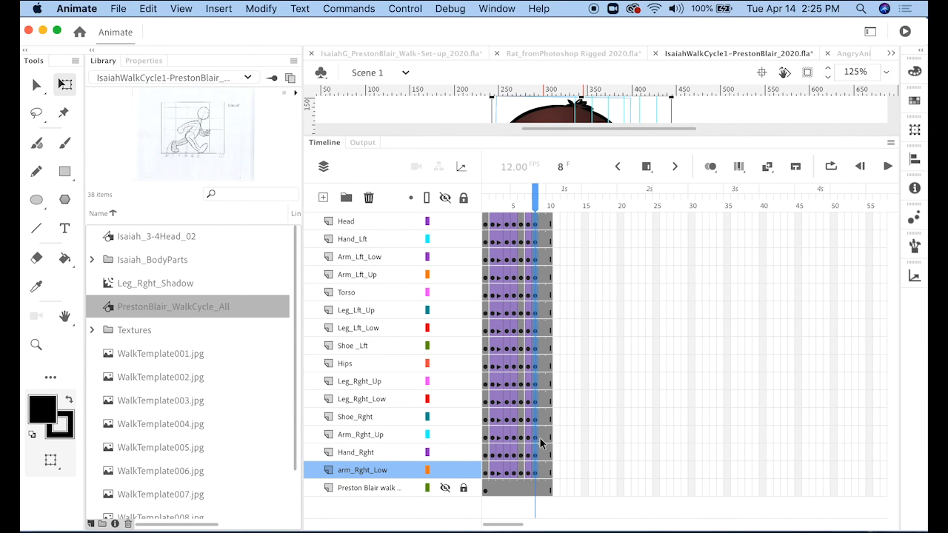
right_click(536, 228)
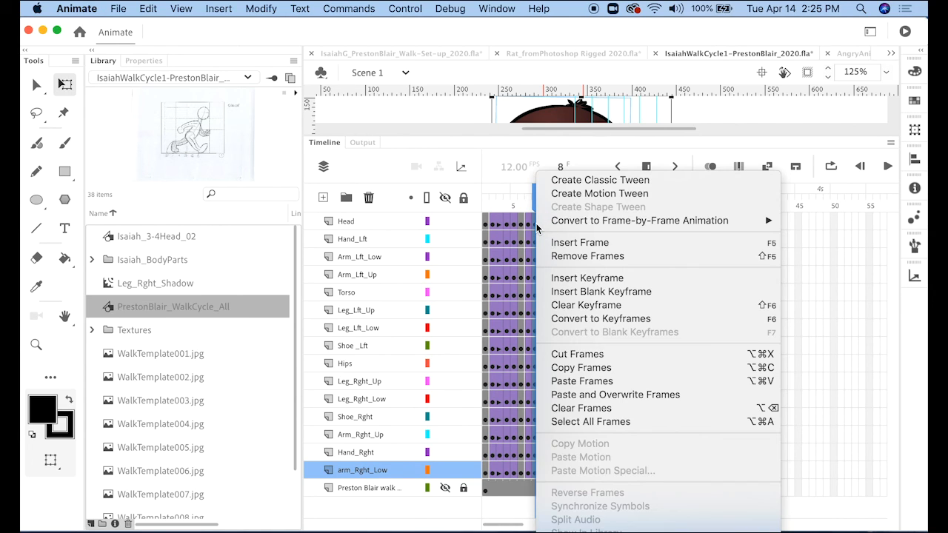
left_click(626, 305)
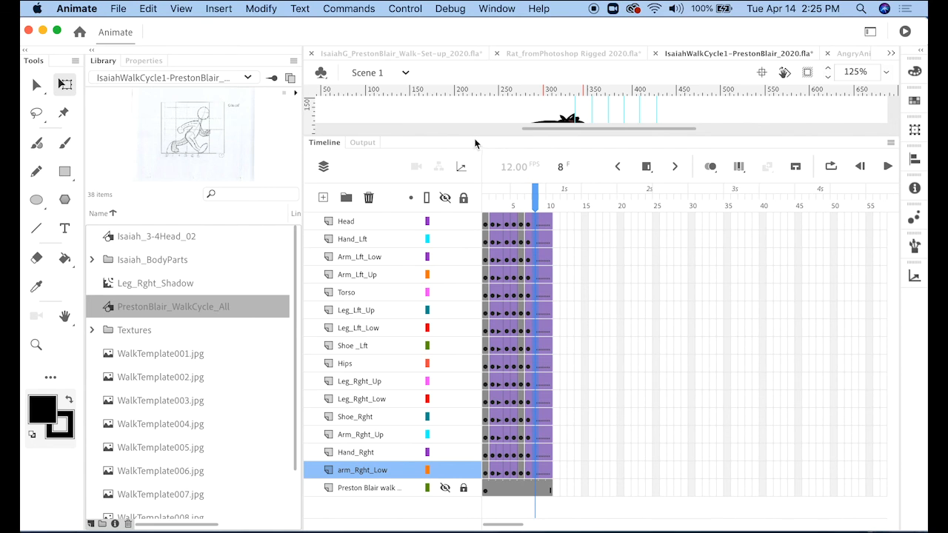
Step: Compare the frame 7 pose with its neighbouring frames by scrubbing and with a temporary onion skin narrowed to frame 6
left_click_drag(487, 136, 487, 338)
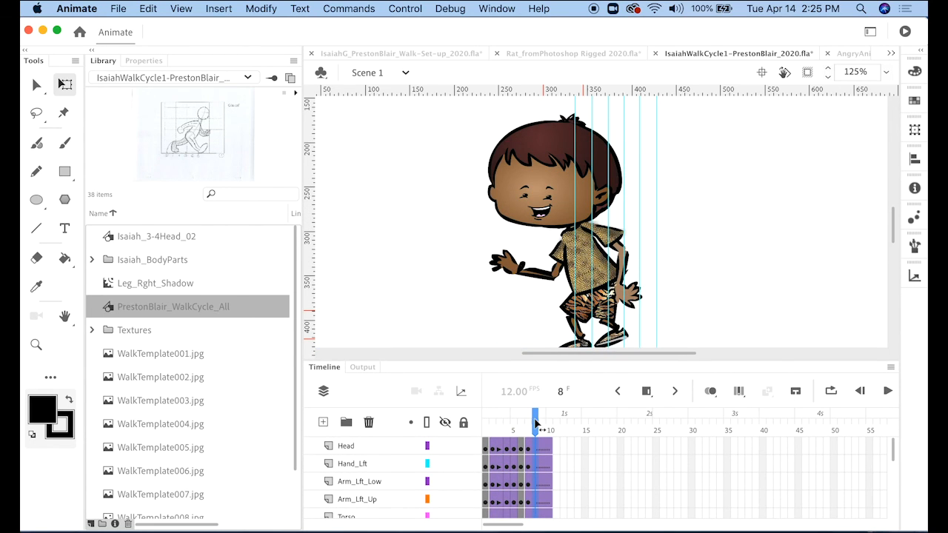
mouse_move(533, 416)
left_mouse_down()
mouse_move(520, 419)
mouse_move(527, 422)
left_mouse_up()
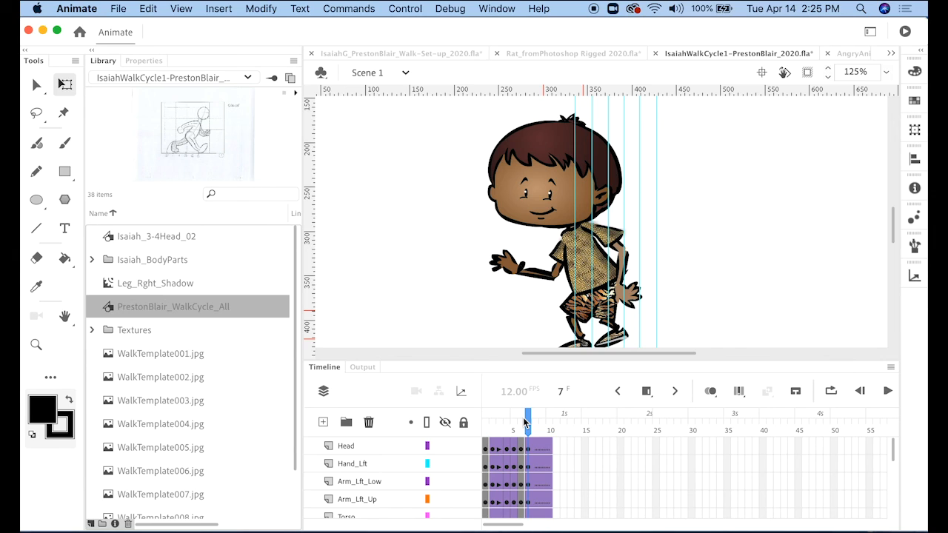
left_click_drag(524, 422, 520, 419)
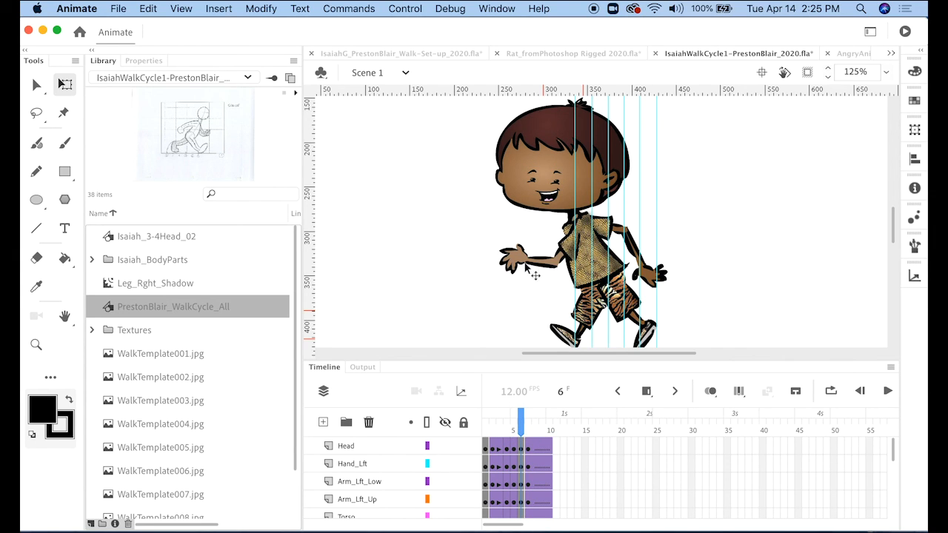
left_click_drag(520, 422, 528, 421)
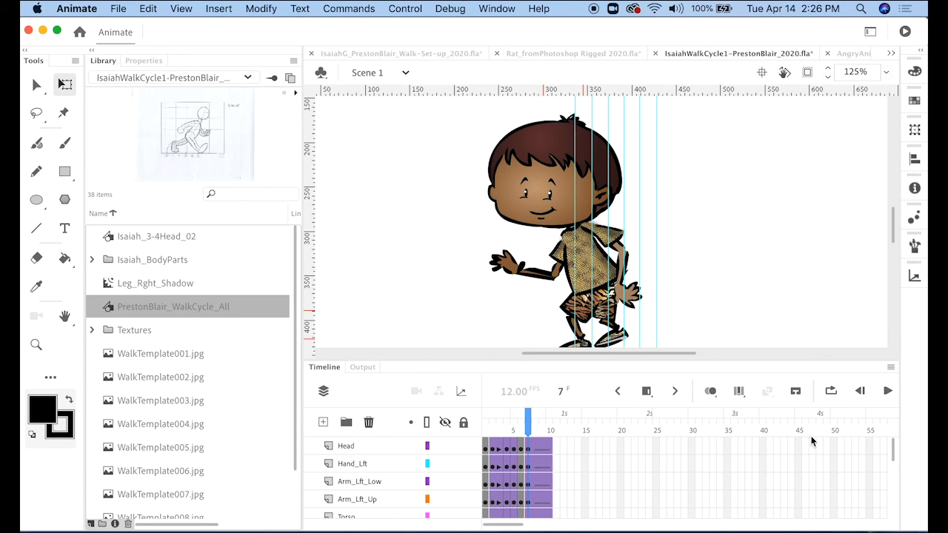
left_click(711, 392)
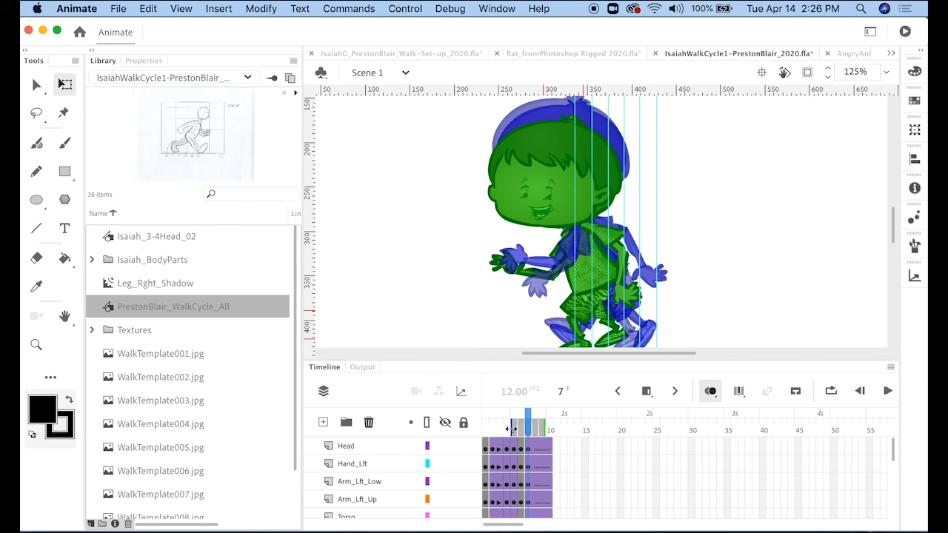
mouse_move(512, 429)
left_mouse_down()
mouse_move(547, 431)
mouse_move(535, 431)
left_mouse_up()
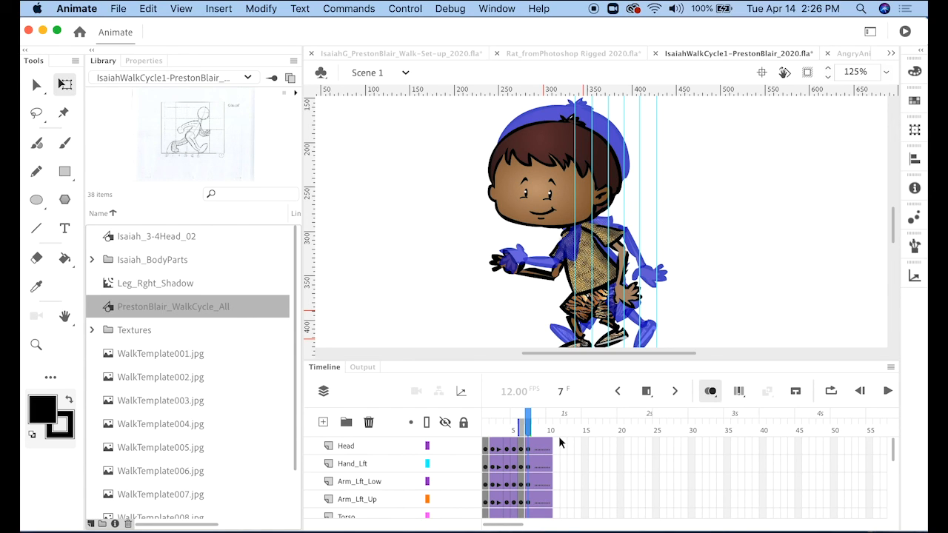
mouse_move(520, 430)
left_mouse_down()
mouse_move(494, 430)
mouse_move(520, 430)
left_mouse_up()
left_click(710, 391)
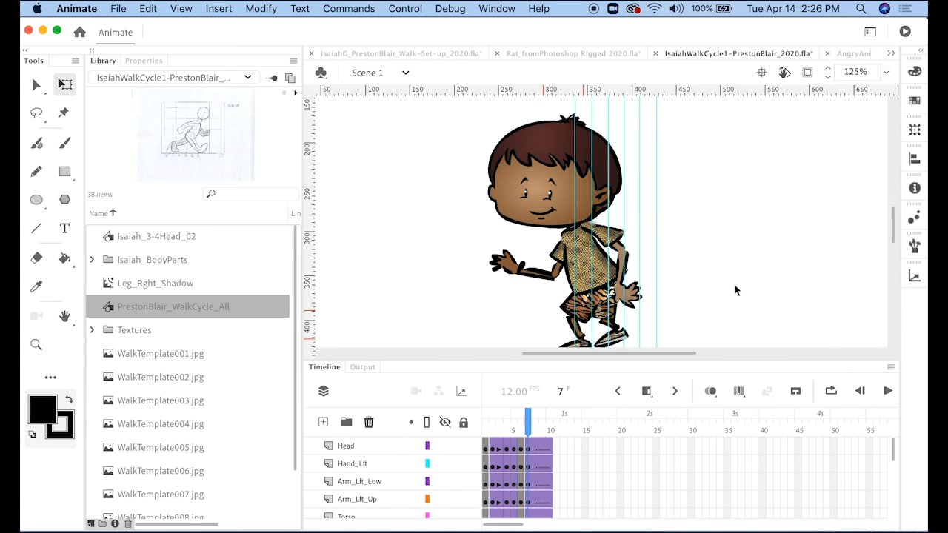
Step: Rotate the left upper arm on frame 7 so it swings forward in front of the torso
left_click_drag(710, 359, 719, 379)
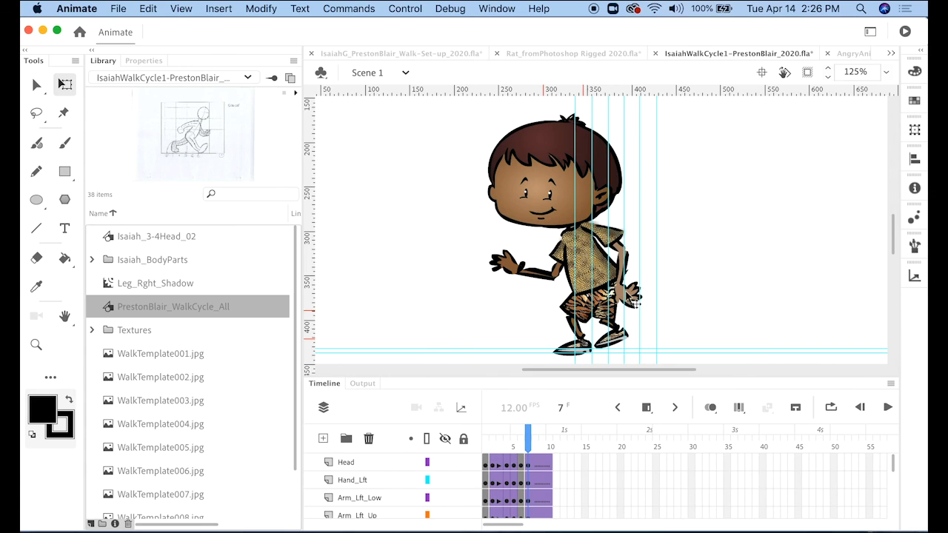
left_click(619, 248)
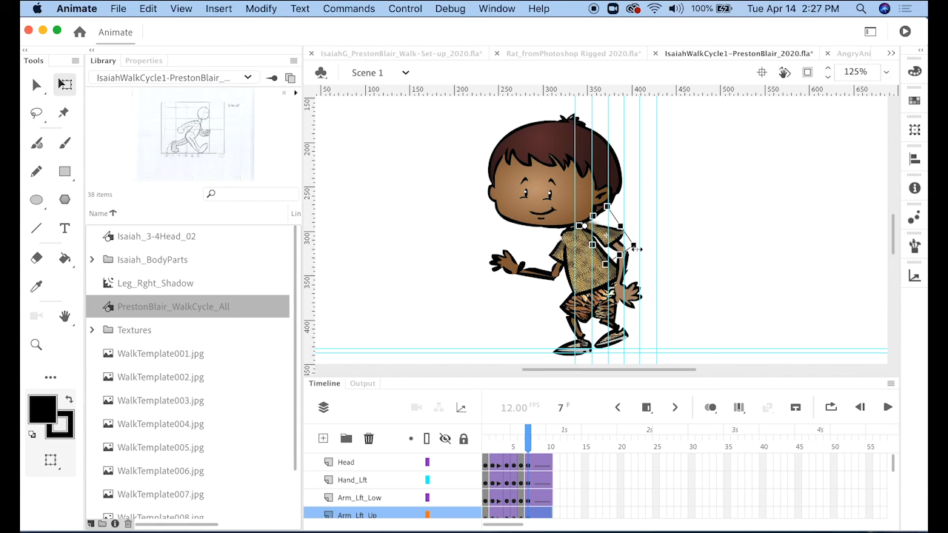
left_click_drag(645, 261, 570, 266)
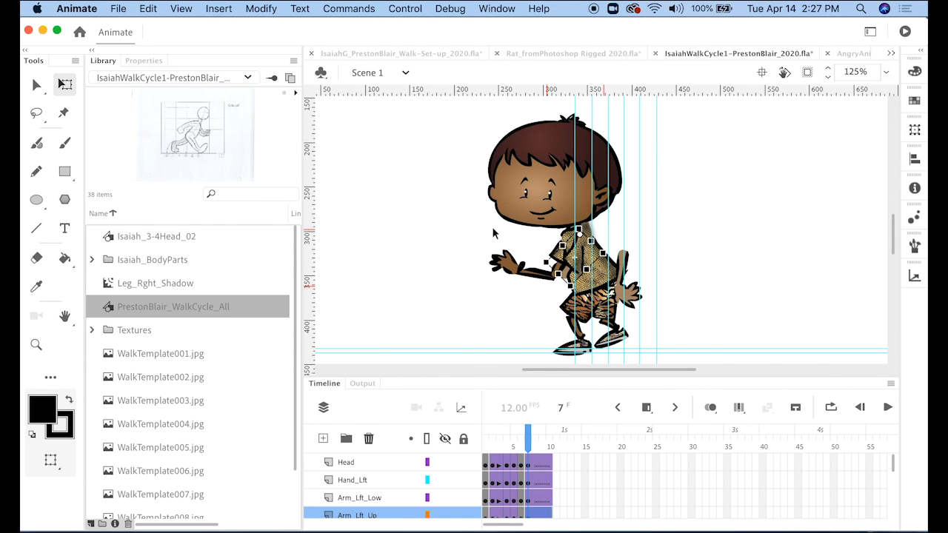
Step: Rotate the right upper arm on frame 7 backward and nudge it right and up to the back shoulder
left_click(555, 257)
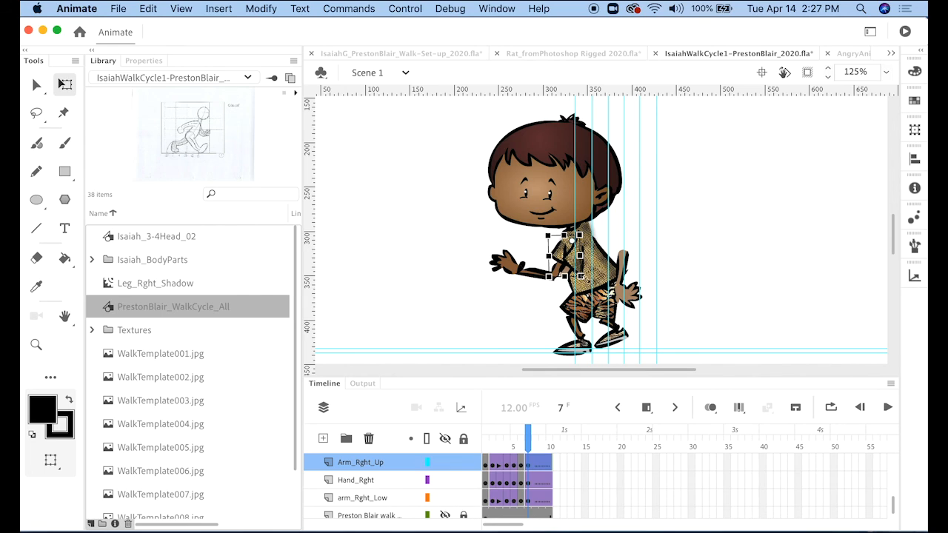
left_click_drag(594, 290, 641, 257)
key("Right")
key("Right")
key("Right")
key("Right")
key("Right")
key("Right")
key("Right")
key("Right")
key("Right")
key("Right")
key("Right")
key("Right")
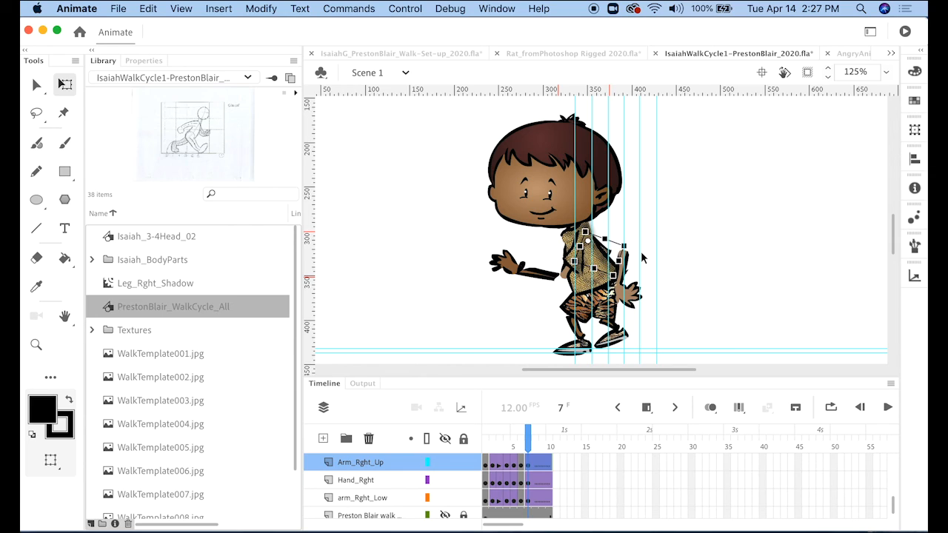
key("Up")
key("Up")
key("Up")
key("Up")
key("Up")
key("Up")
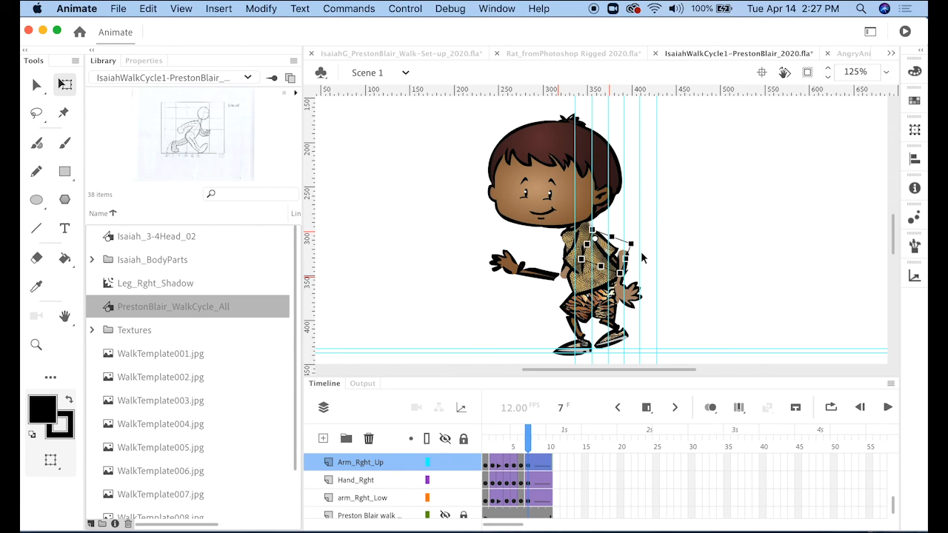
key("Right")
key("Up")
left_click_drag(640, 236, 615, 248)
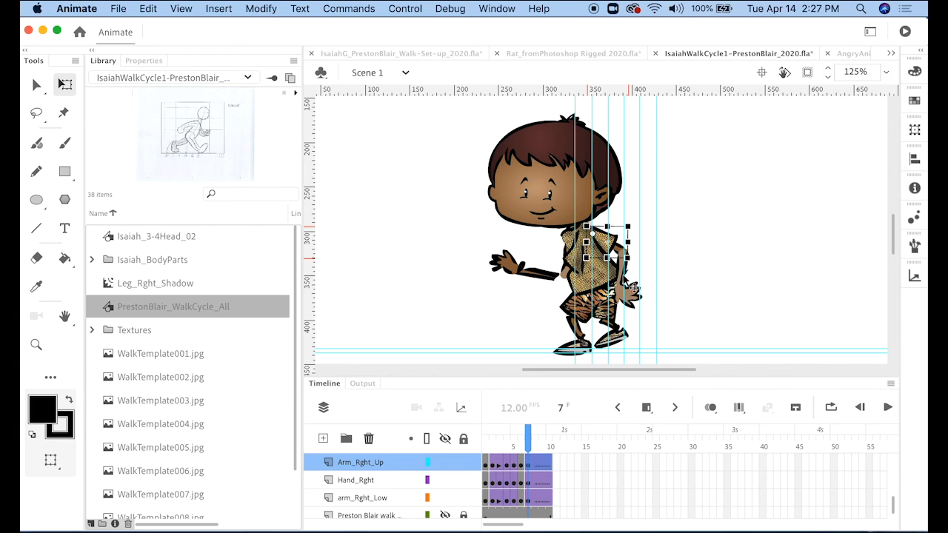
Step: Move the left forearm and hand on frame 7 together from behind the body to its front side
left_click(662, 296)
left_click(633, 277)
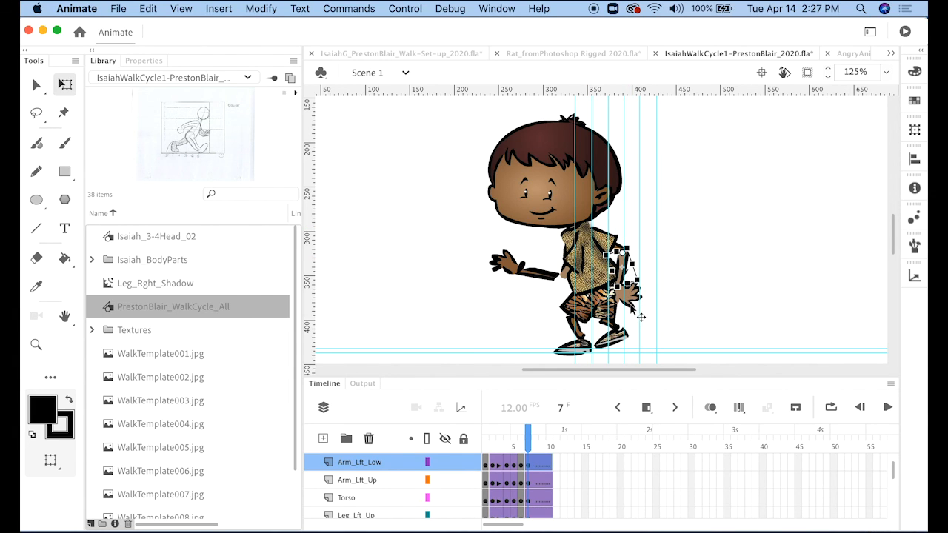
left_click(637, 307)
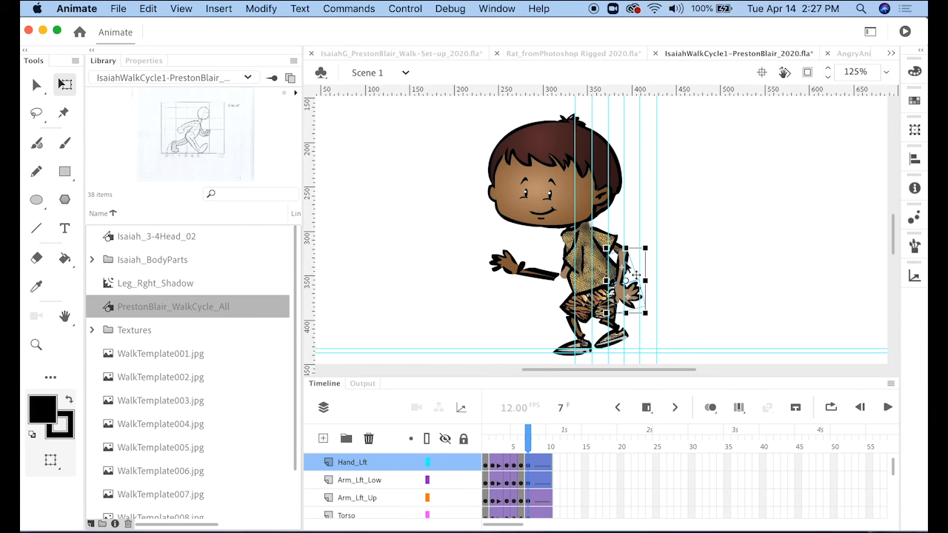
left_click_drag(635, 275, 546, 312)
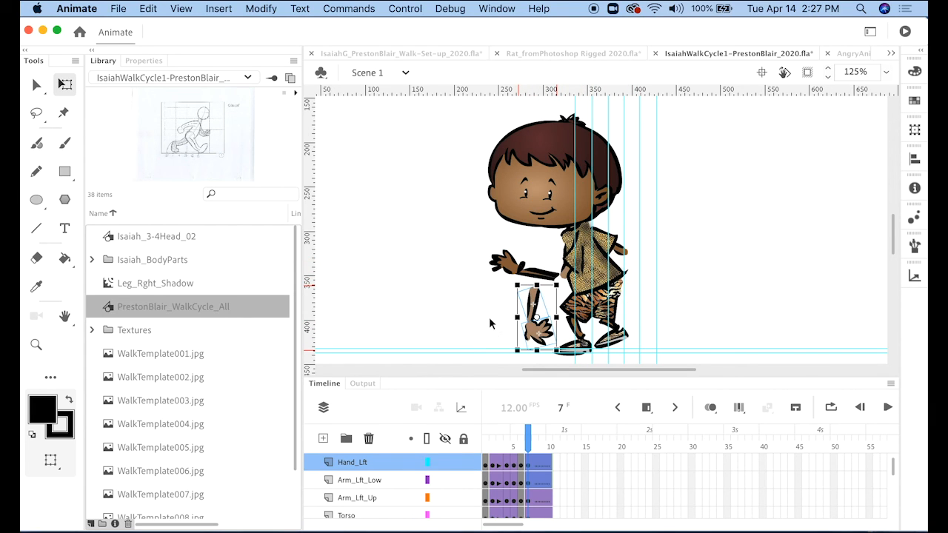
Step: Rotate the left forearm on frame 7 to point forward from the elbow and place the left hand at its wrist
left_click(489, 323)
left_click(539, 305)
left_click_drag(522, 330, 479, 271)
mouse_move(529, 289)
left_mouse_down()
mouse_move(561, 280)
mouse_move(520, 278)
mouse_move(514, 311)
mouse_move(523, 318)
left_mouse_up()
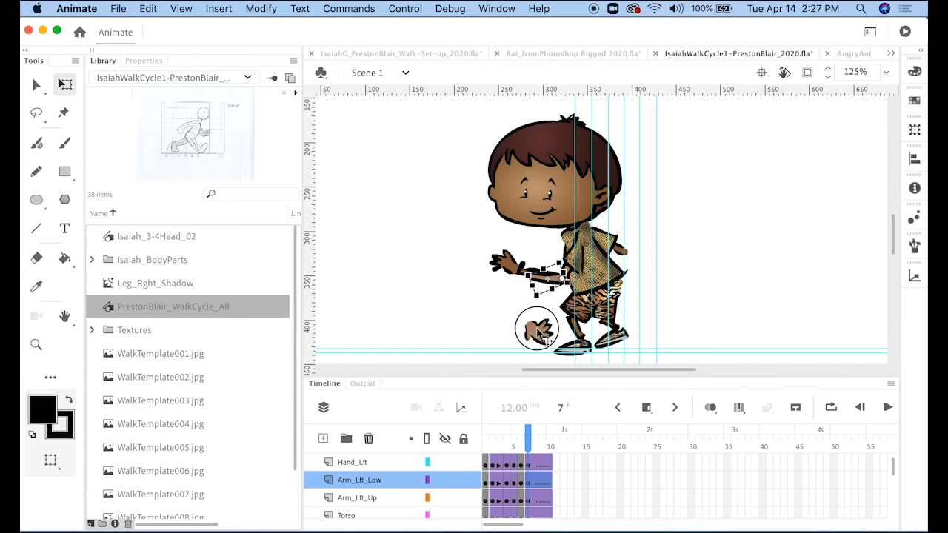
left_click(527, 324)
left_click_drag(536, 335, 523, 271)
left_click(754, 285)
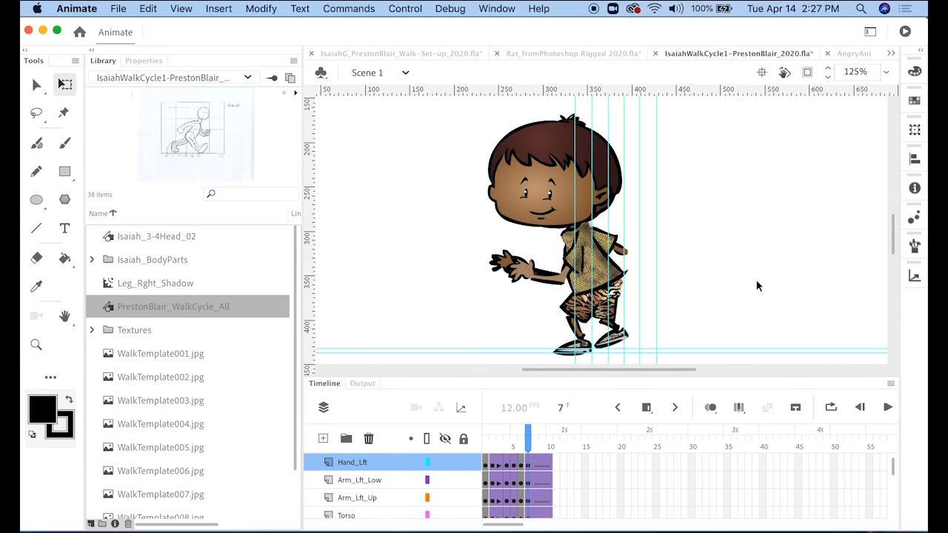
Step: Move the right forearm and hand on frame 7 behind the body, joining and rotating them to continue the back upper arm
left_click(501, 265)
left_click_drag(504, 268, 709, 293)
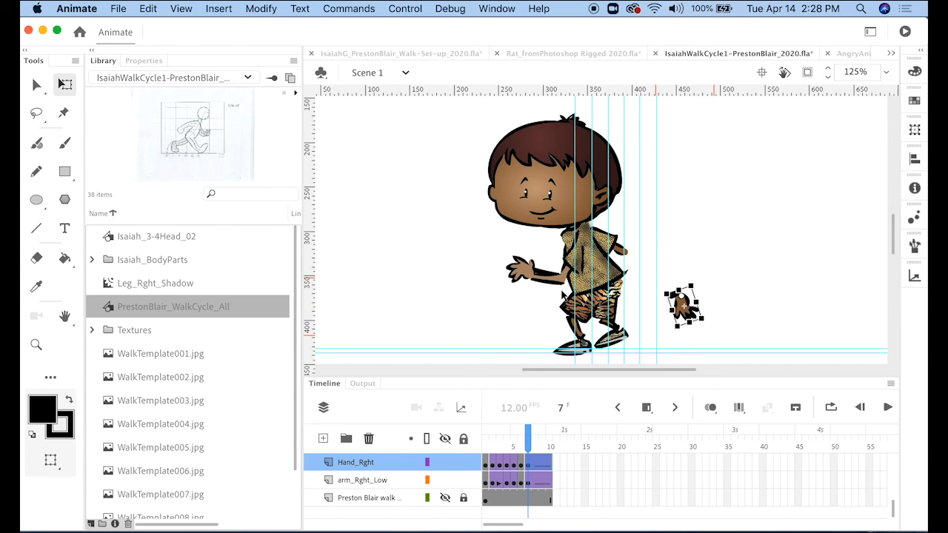
left_click(551, 276)
left_click_drag(548, 275, 753, 286)
left_click_drag(693, 268, 676, 309)
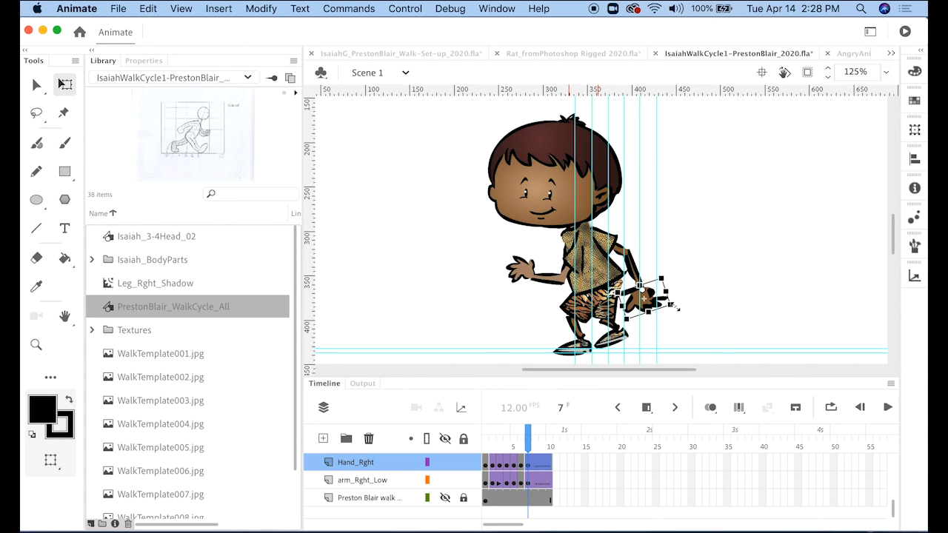
mouse_move(675, 309)
left_mouse_down()
mouse_move(672, 317)
mouse_move(681, 315)
mouse_move(686, 290)
mouse_move(665, 311)
left_mouse_up()
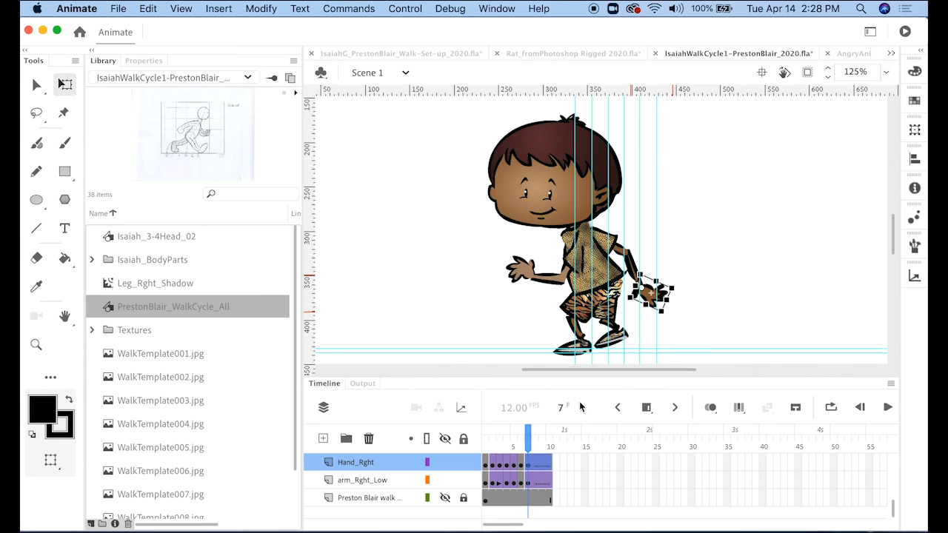
mouse_move(530, 440)
left_mouse_down()
mouse_move(510, 440)
mouse_move(530, 440)
left_mouse_up()
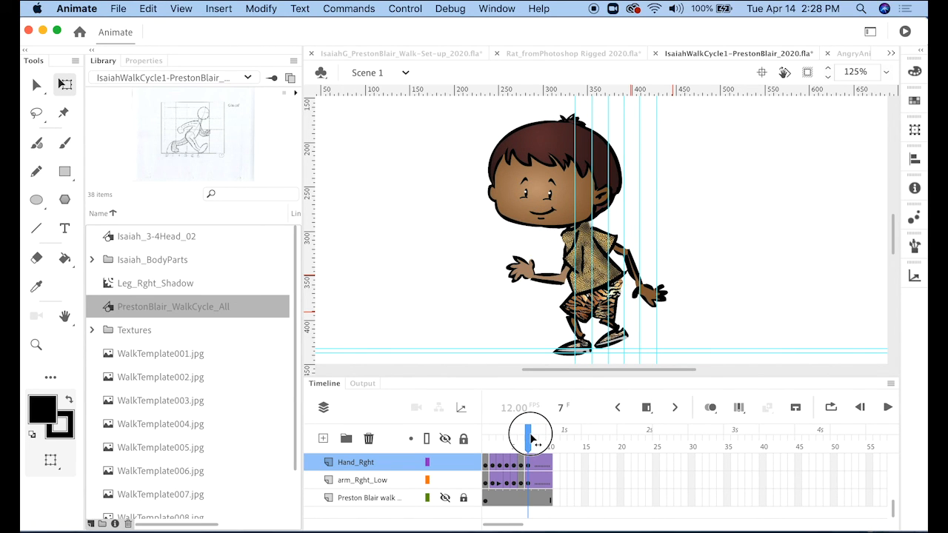
Step: Swing the right arm on frame 7 farther back by rotating the upper arm and refitting the forearm and hand at the elbow and wrist
left_click(624, 253)
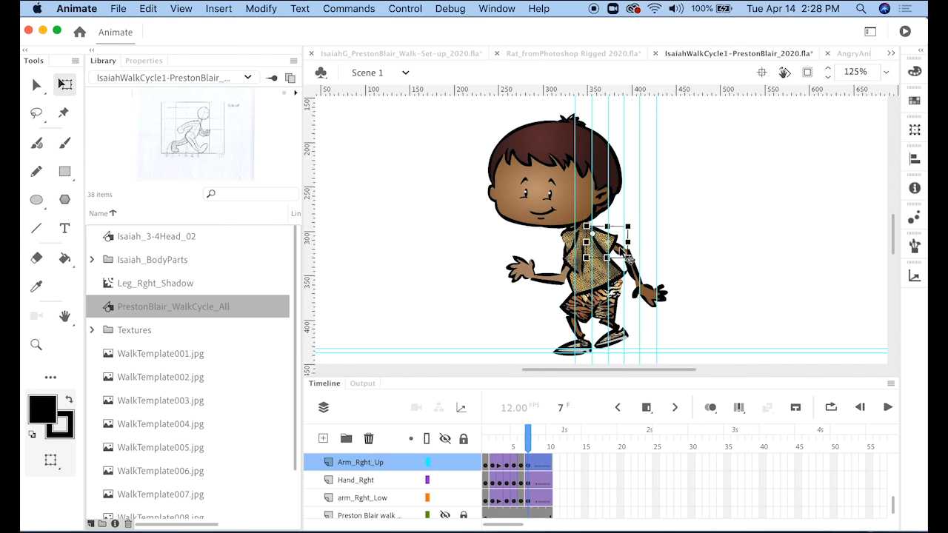
left_click_drag(635, 221, 645, 281)
left_click(644, 281)
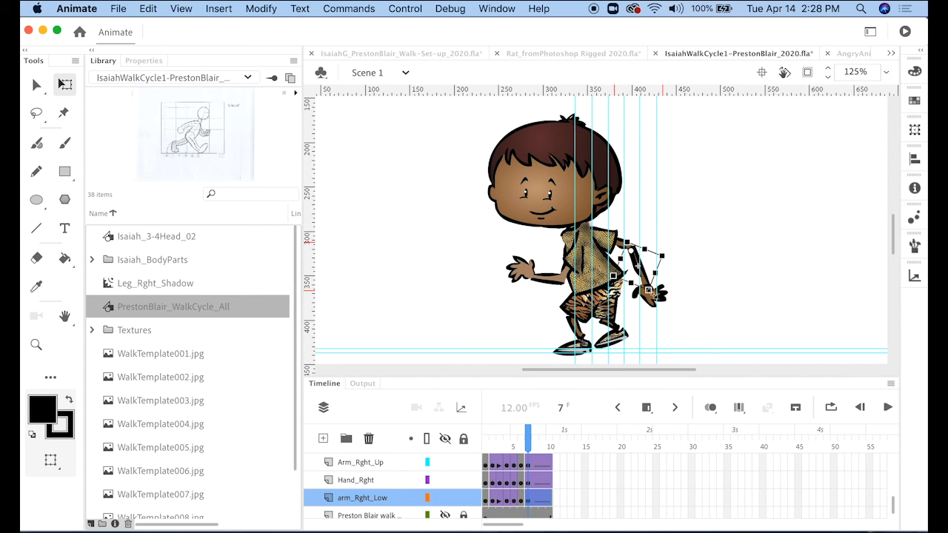
left_click_drag(656, 308, 688, 269)
left_click(655, 315)
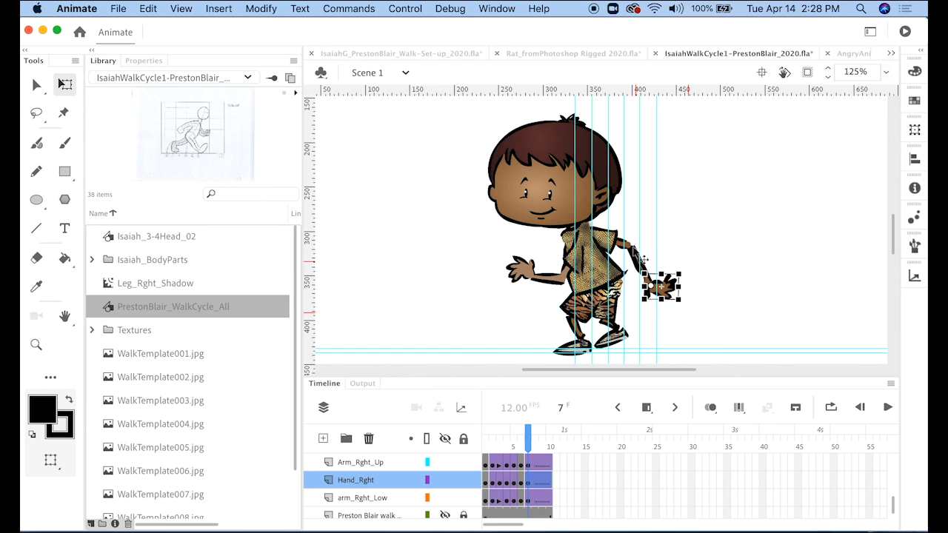
left_click(715, 222)
mouse_move(530, 444)
left_mouse_down()
mouse_move(509, 441)
mouse_move(530, 442)
left_mouse_up()
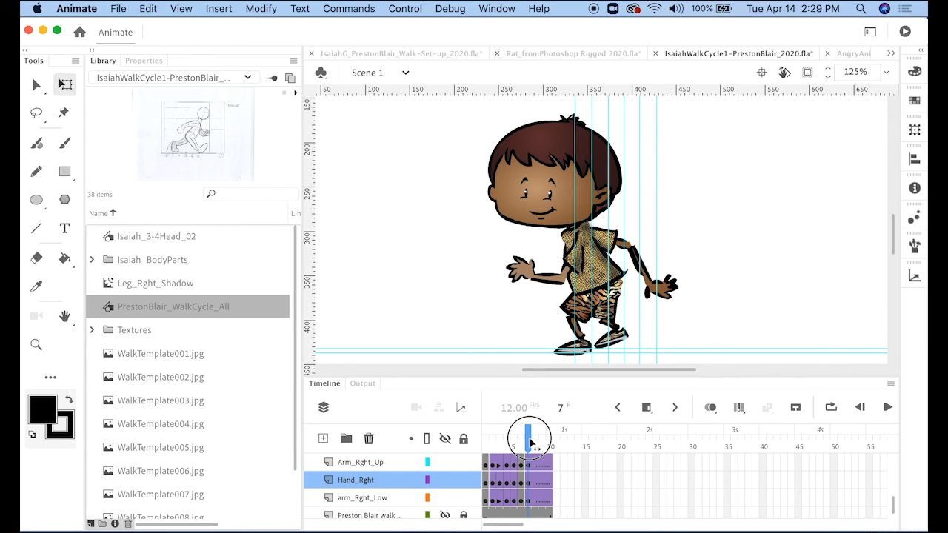
mouse_move(530, 442)
left_mouse_down()
mouse_move(511, 441)
mouse_move(530, 442)
left_mouse_up()
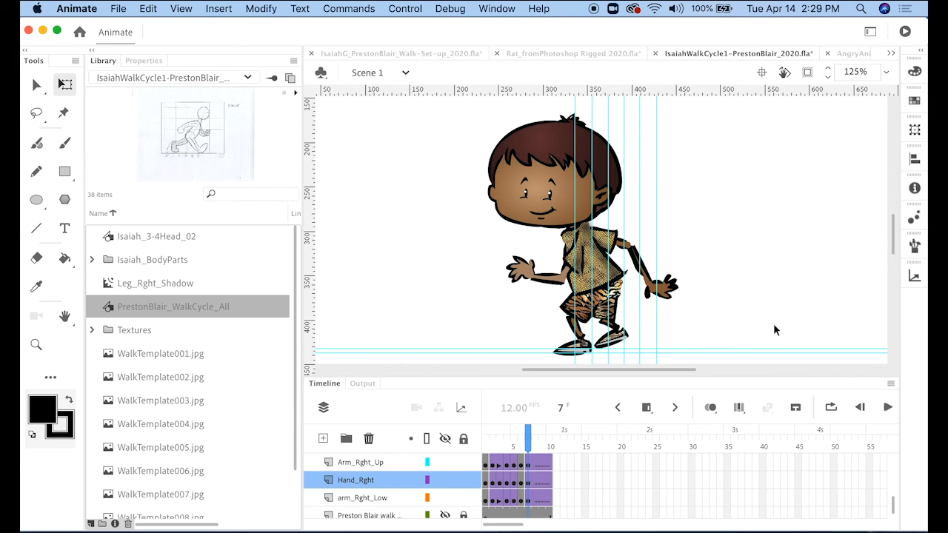
Step: Rotate the right upper leg on frame 7 forward and shift it ahead and slightly down to form the front thigh
left_click(624, 326)
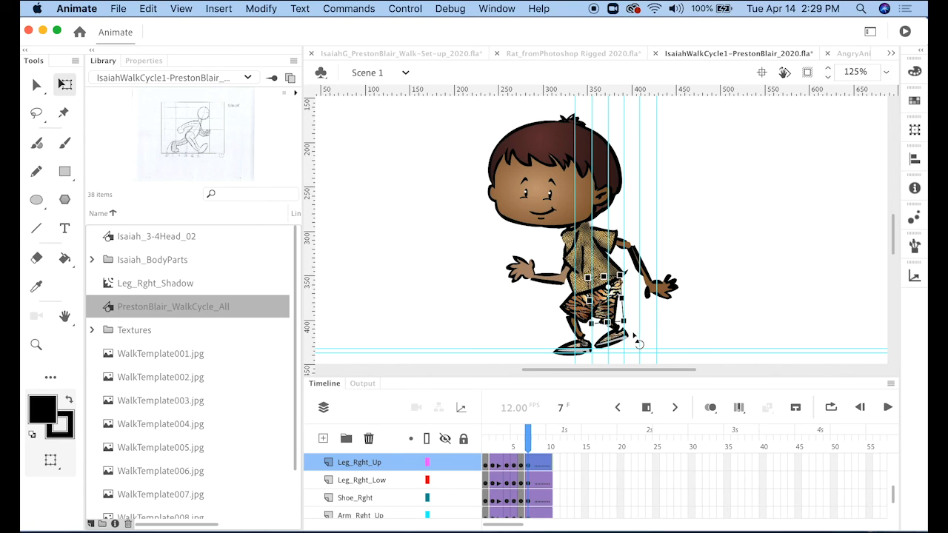
left_click_drag(635, 340, 603, 339)
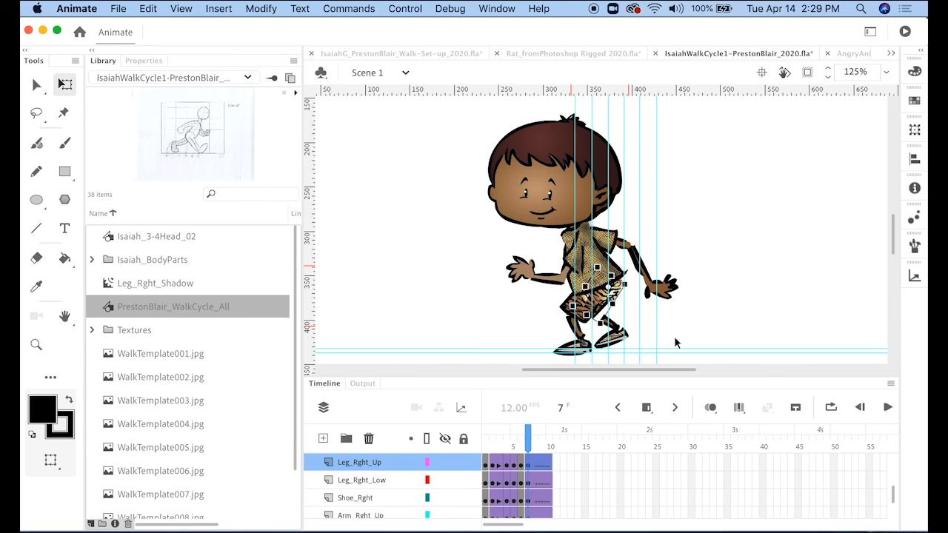
key("super+z")
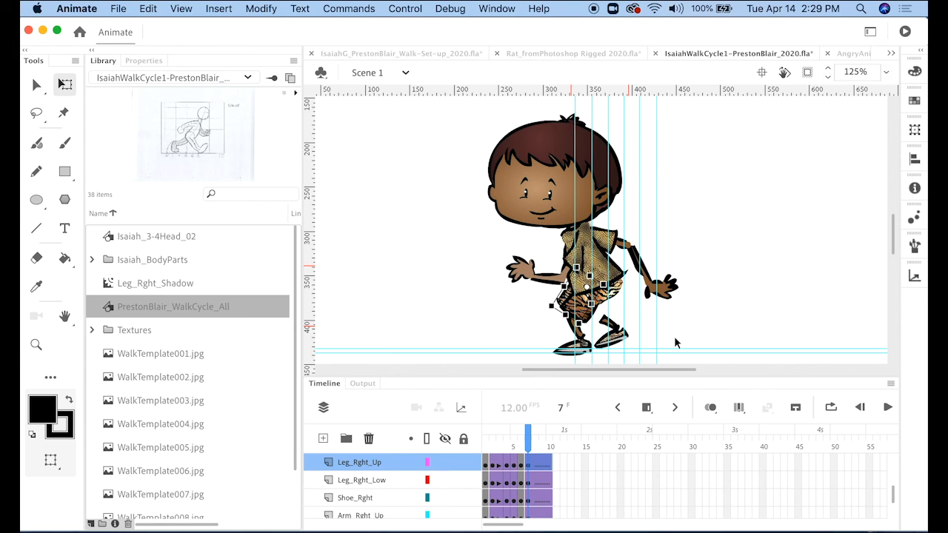
key("super+z")
key("super+z")
key("super+z")
key("super+z")
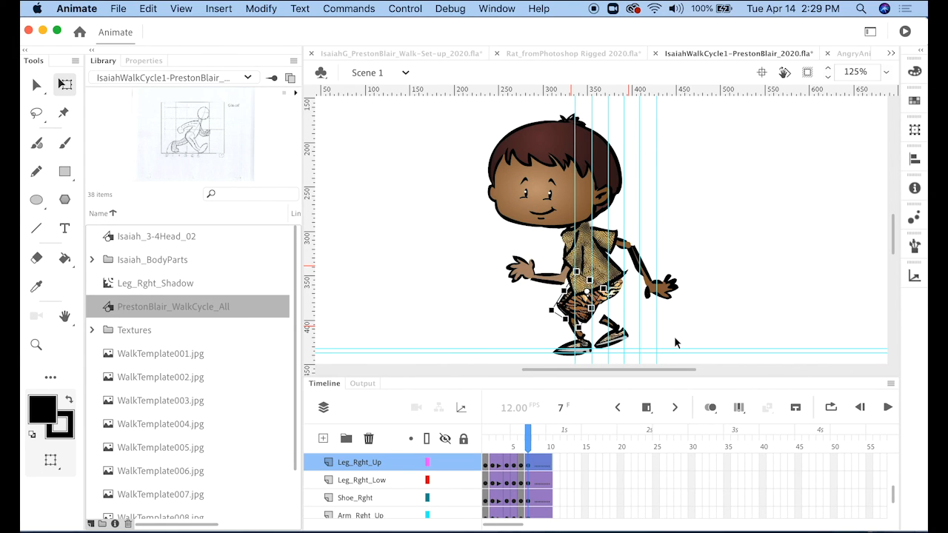
key("super+z")
key("super+z")
key("super+z")
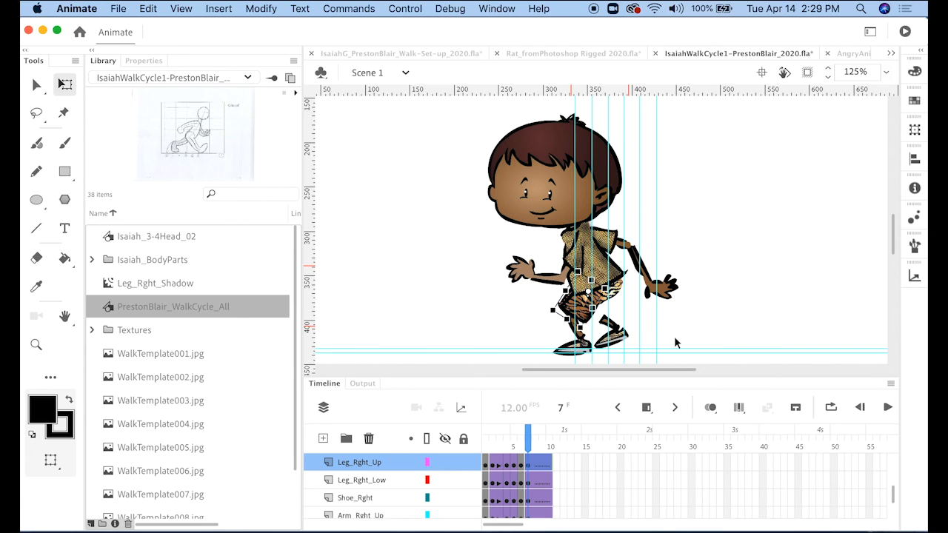
Step: Rotate the right shoe on frame 7 level and move it forward to the front foot's position
left_click(622, 349)
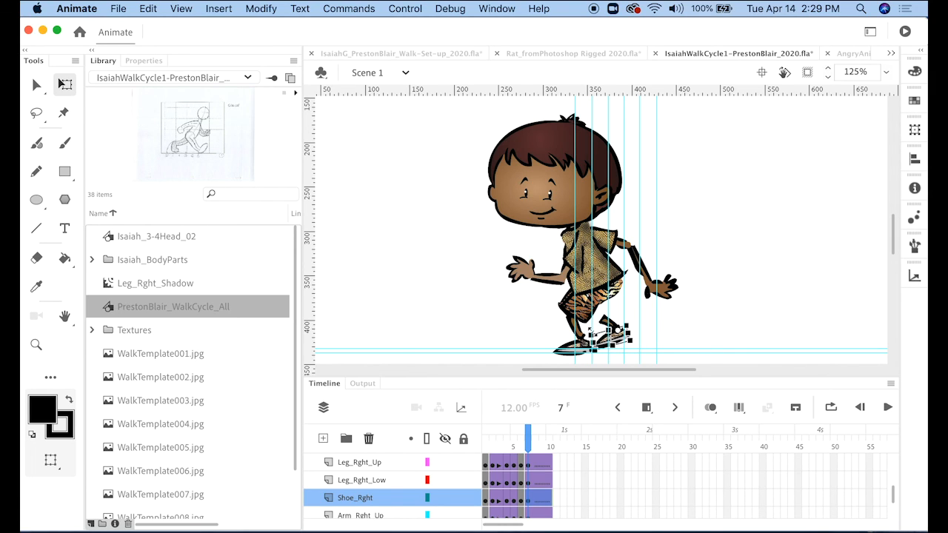
left_click_drag(588, 328, 591, 322)
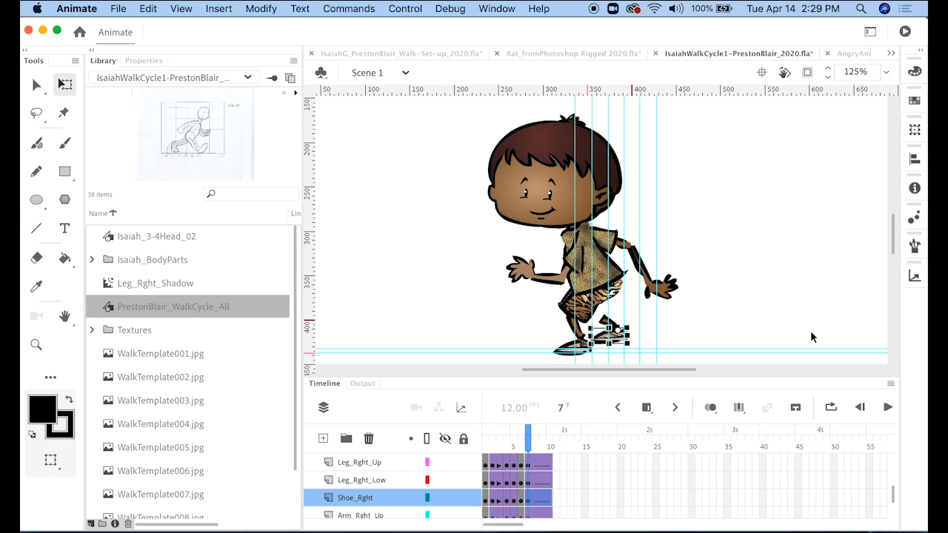
key("shift+Left")
key("shift+Left")
key("shift+Left")
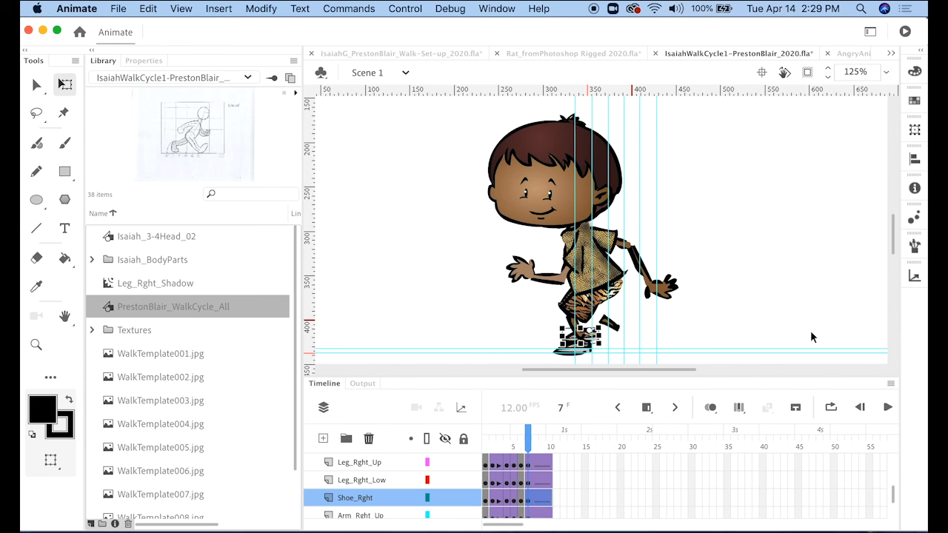
key("shift+Left")
key("shift+Left")
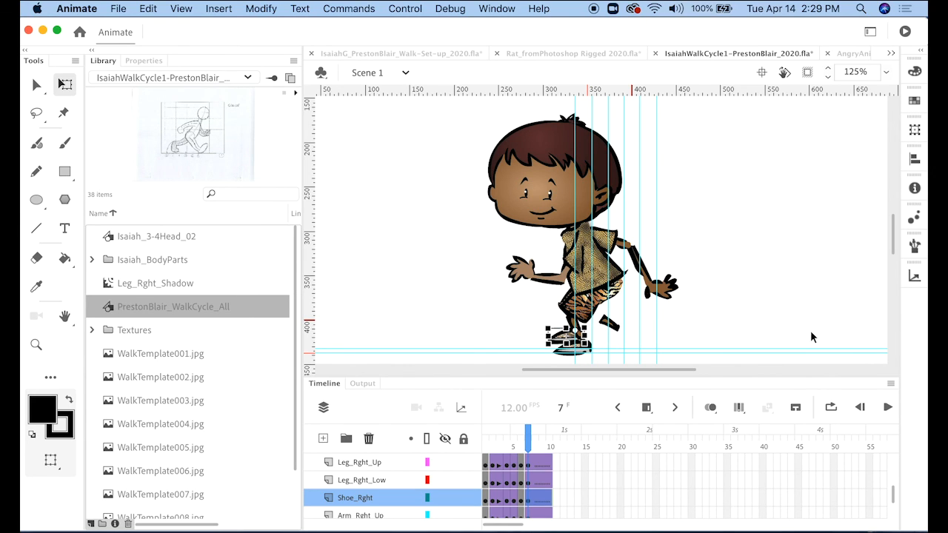
key("shift+Right")
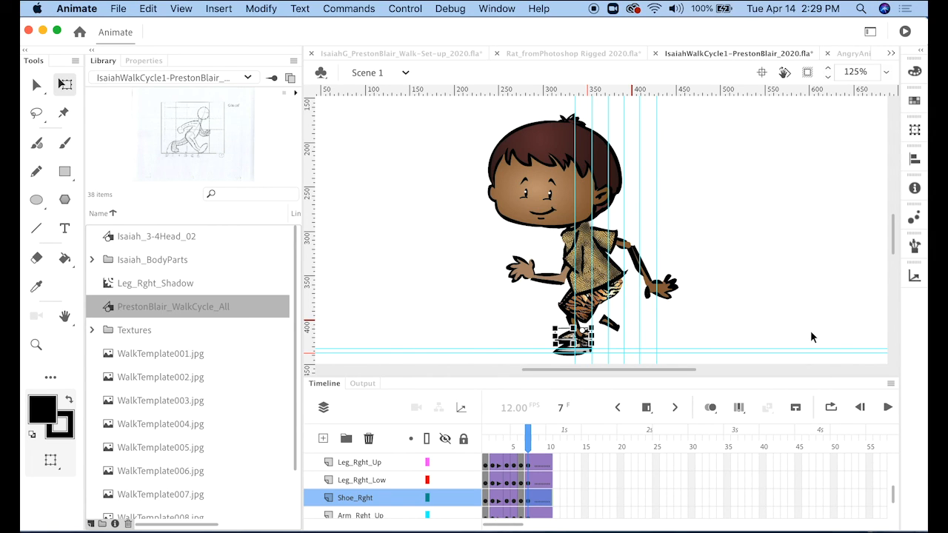
Step: Nudge the right shoe on frame 7 slightly forward and down until it rests at the upper horizontal ground guide
key("Left")
key("Left")
key("Left")
key("Down")
key("Down")
key("Down")
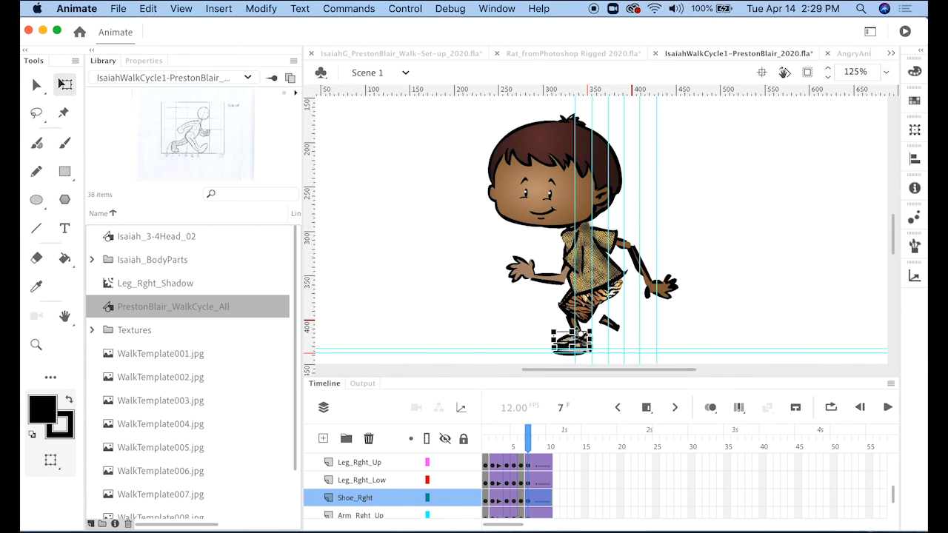
scroll(544, 330, "up", 3)
left_click_drag(543, 318, 537, 274)
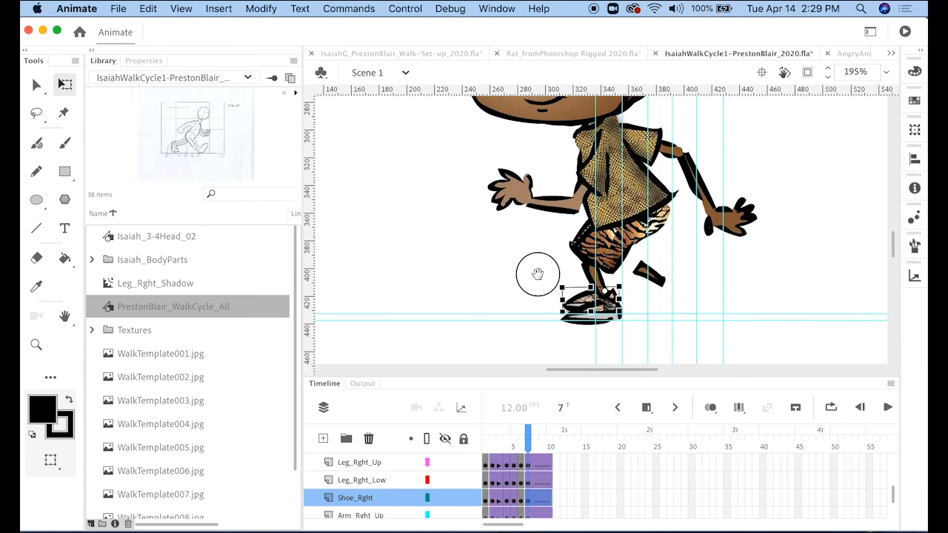
key("Left")
key("Down")
key("Down")
key("Down")
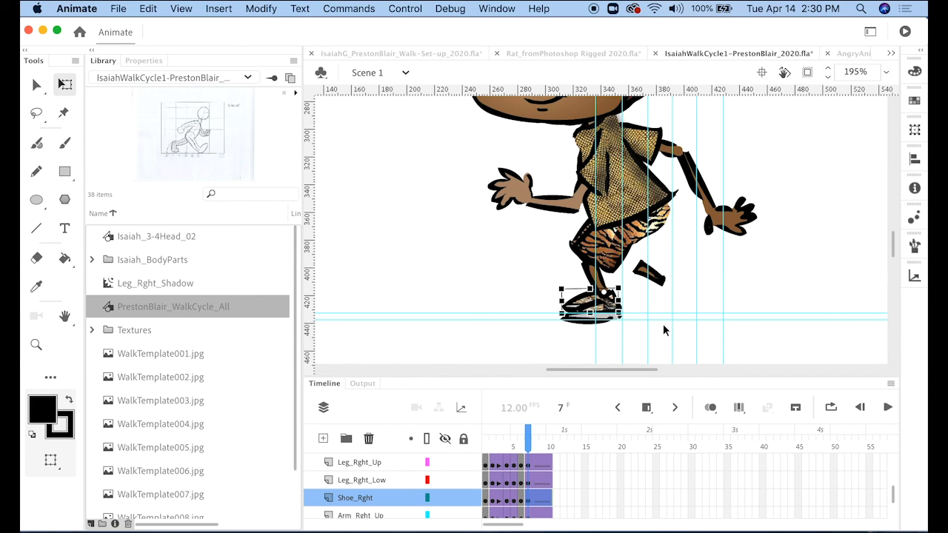
Step: Rotate the left upper leg on frame 7 backward and attach the left lower leg behind the body at its knee
left_click(618, 256)
left_click_drag(635, 299, 673, 227)
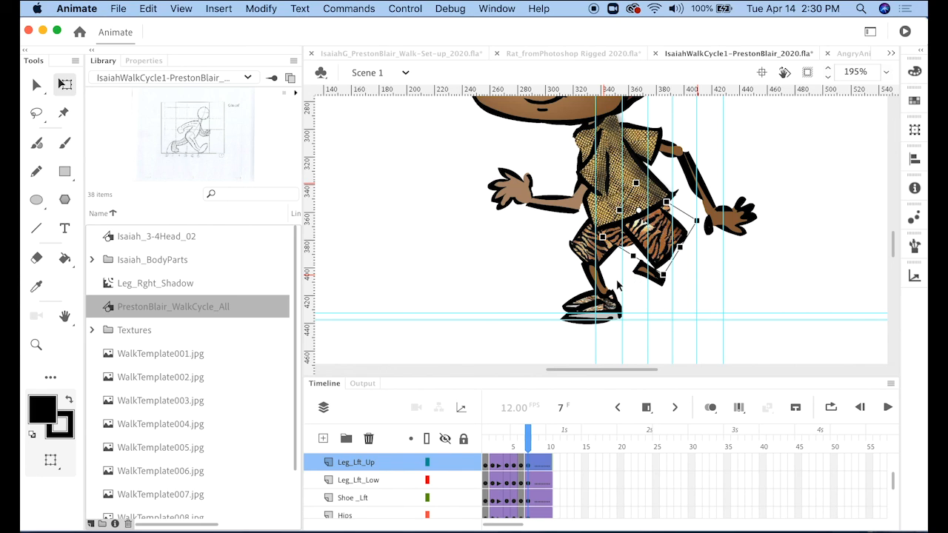
left_click(601, 285)
left_click_drag(601, 285, 583, 279)
Step: Move the right lower leg on frame 7 under the front knee and rotate it to meet the right shoe's ankle
left_click(650, 272)
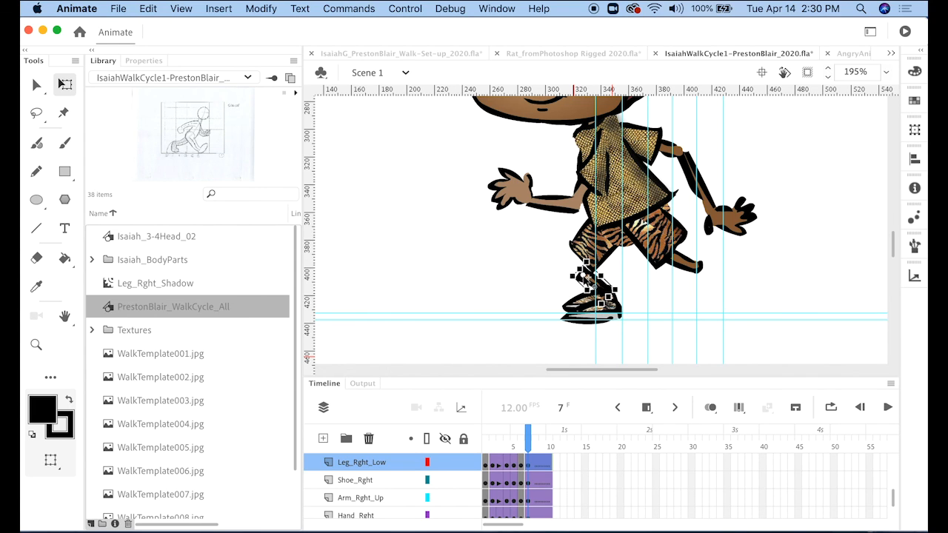
left_click_drag(609, 299, 625, 310)
left_click(595, 300)
left_click(587, 272)
left_click_drag(587, 271, 591, 276)
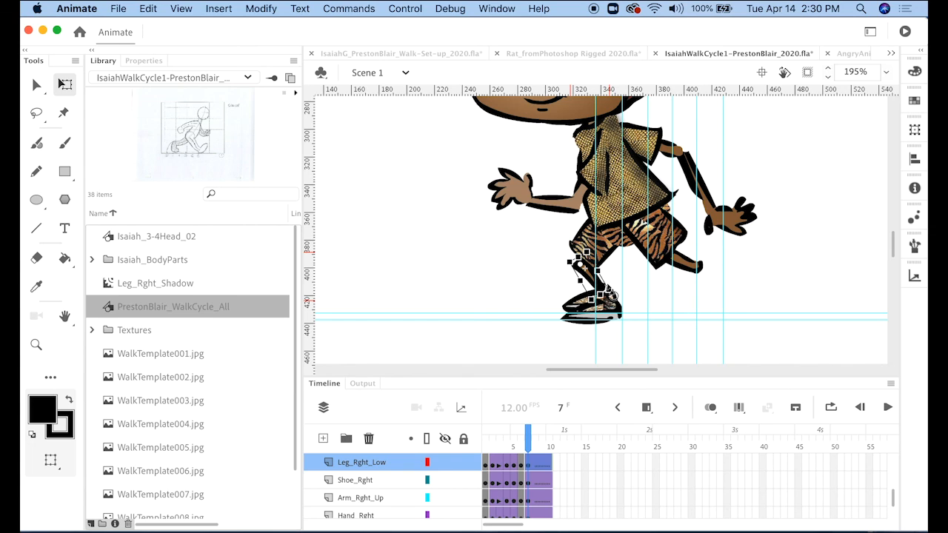
Step: Place the left shoe on frame 7 at the rear ankle with its toe angled down, and lower the right upper leg slightly
left_click(587, 324)
left_click_drag(585, 324, 712, 280)
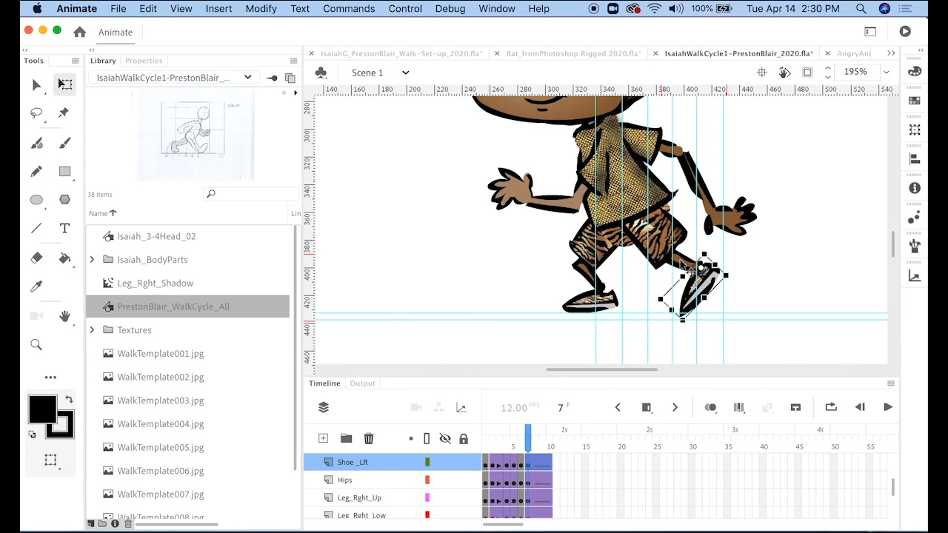
left_click(602, 253)
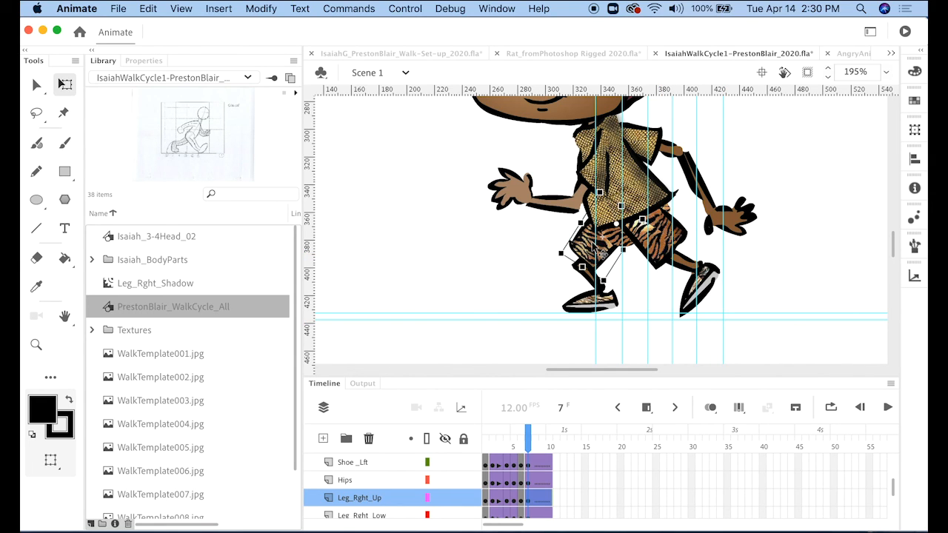
left_click_drag(601, 254, 604, 257)
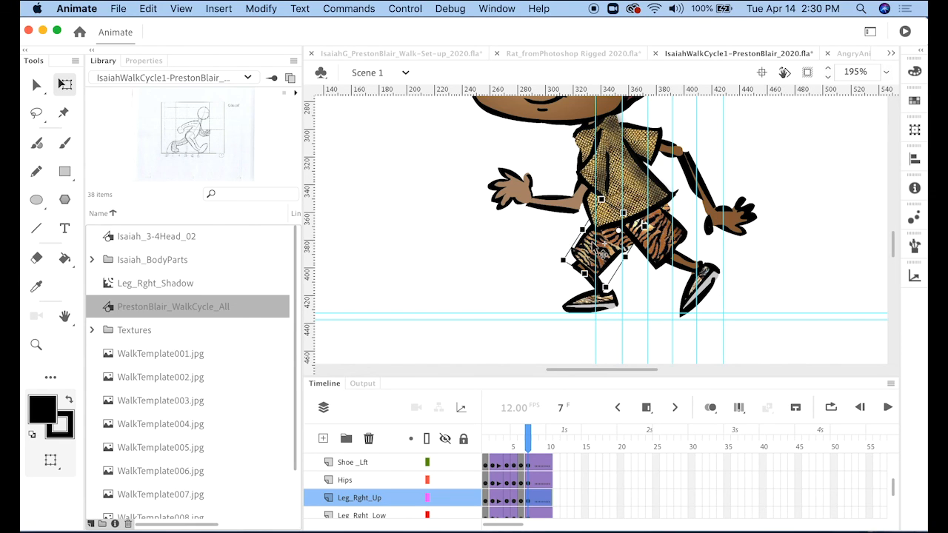
Step: Compare frame 7 with frame 2, rotate the left upper leg slightly forward and rejoin the left lower leg at the knee
left_click(530, 467)
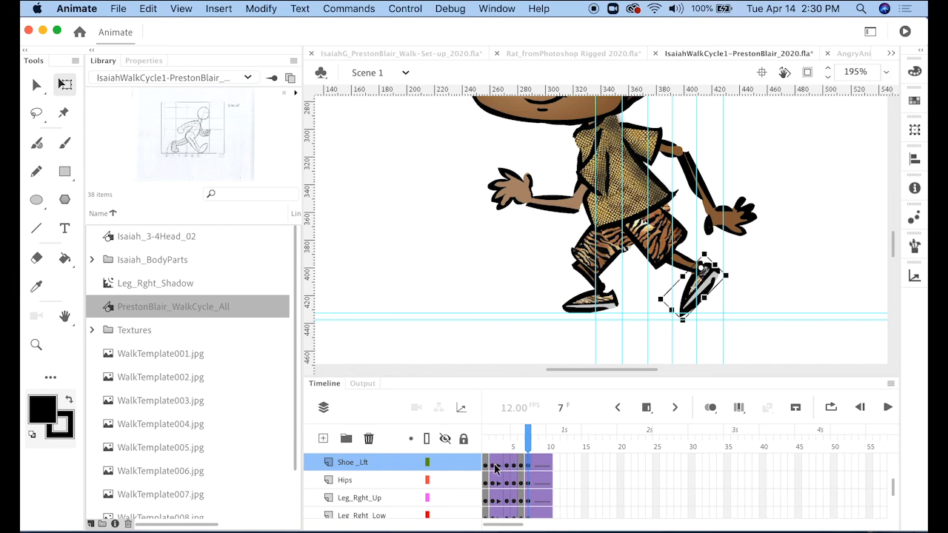
left_click(494, 467)
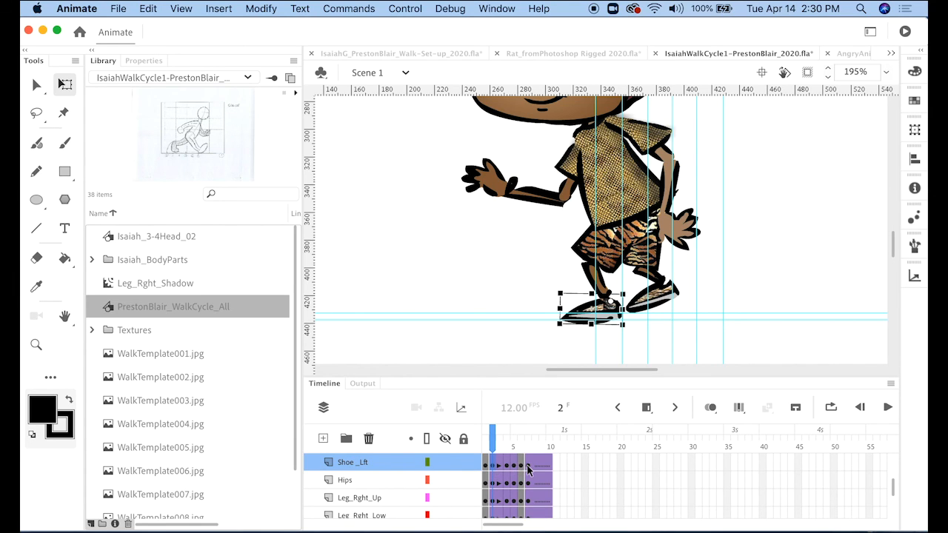
left_click(529, 466)
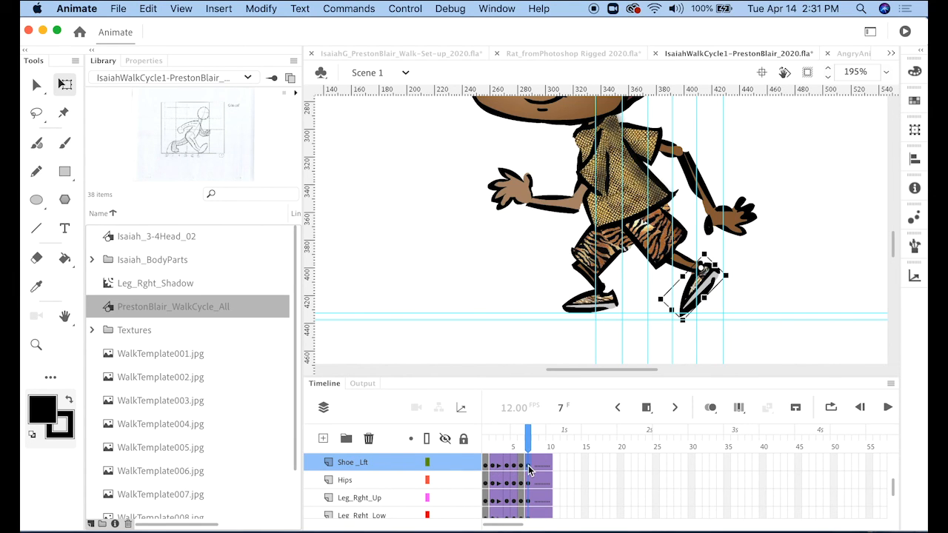
left_click(663, 241)
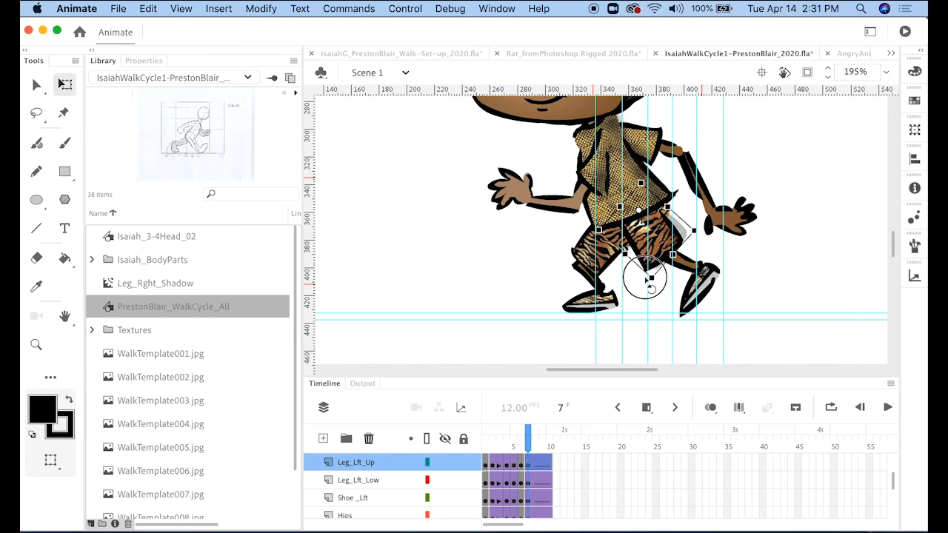
left_click(670, 268)
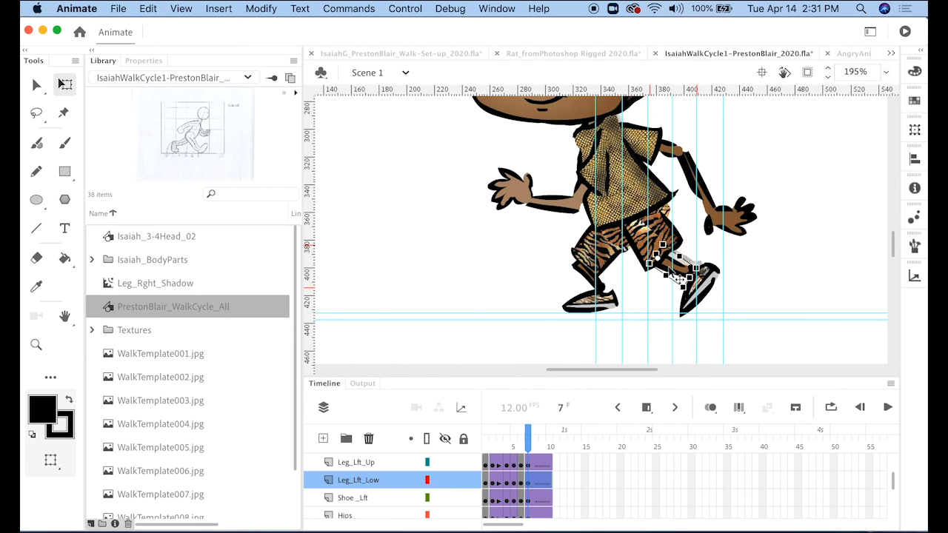
Step: Move the left shoe on frame 7 slightly forward to fit the adjusted rear ankle, keeping its toe pointed down
left_click(702, 312)
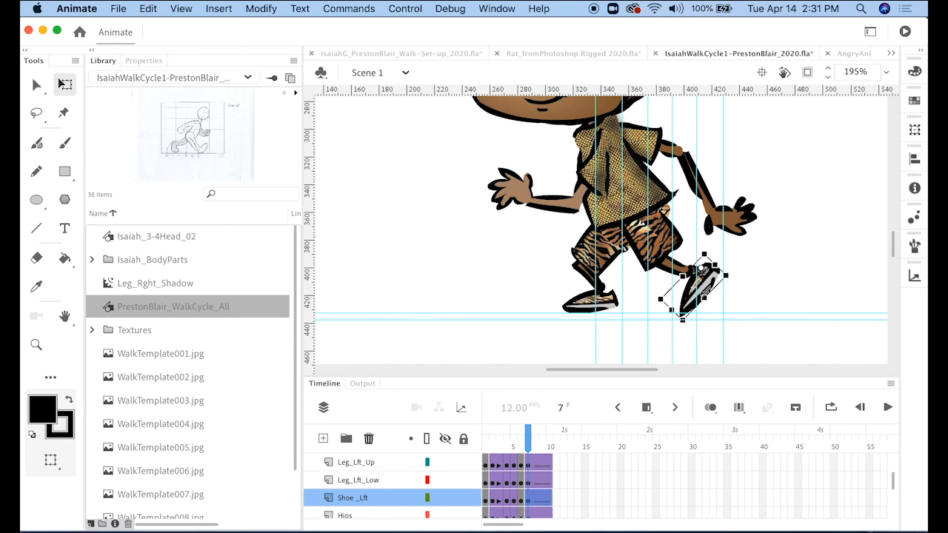
mouse_move(740, 289)
left_mouse_down()
mouse_move(730, 275)
mouse_move(727, 282)
left_mouse_up()
mouse_move(696, 339)
left_mouse_down()
mouse_move(679, 322)
mouse_move(690, 321)
mouse_move(686, 332)
left_mouse_up()
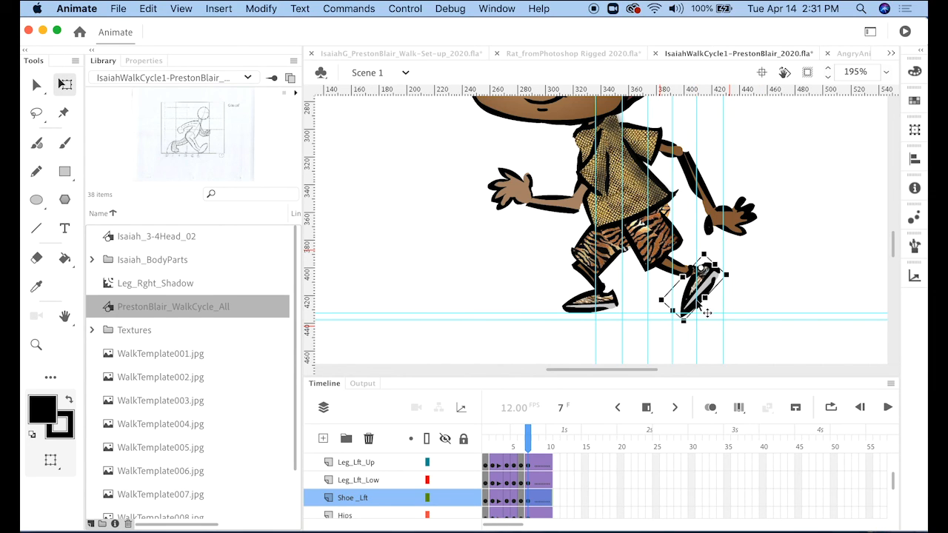
left_click_drag(693, 293, 681, 293)
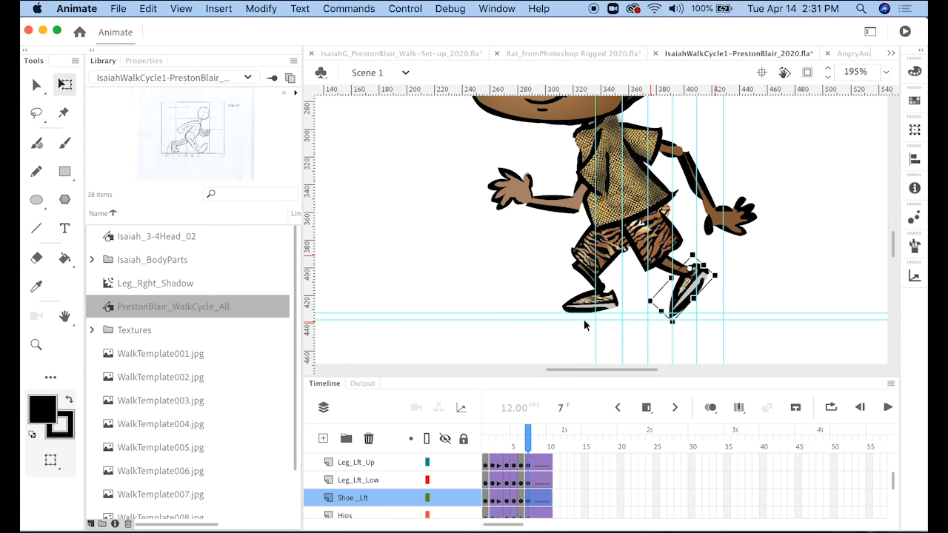
mouse_move(522, 448)
left_mouse_down()
mouse_move(546, 443)
mouse_move(520, 442)
mouse_move(529, 442)
left_mouse_up()
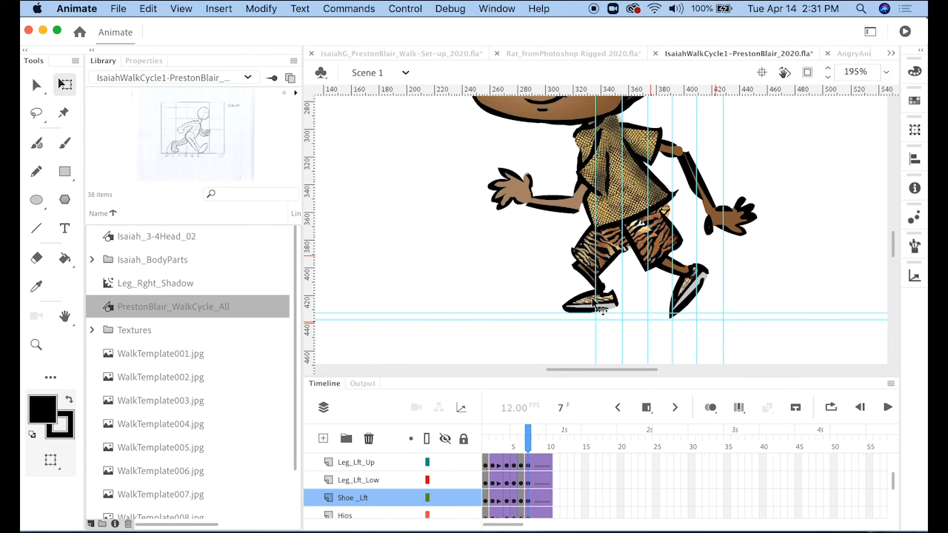
Step: Tilt the right shoe on frame 7 slightly toe-up and fit it to the front ankle
left_click(602, 291)
left_click_drag(602, 292, 611, 292)
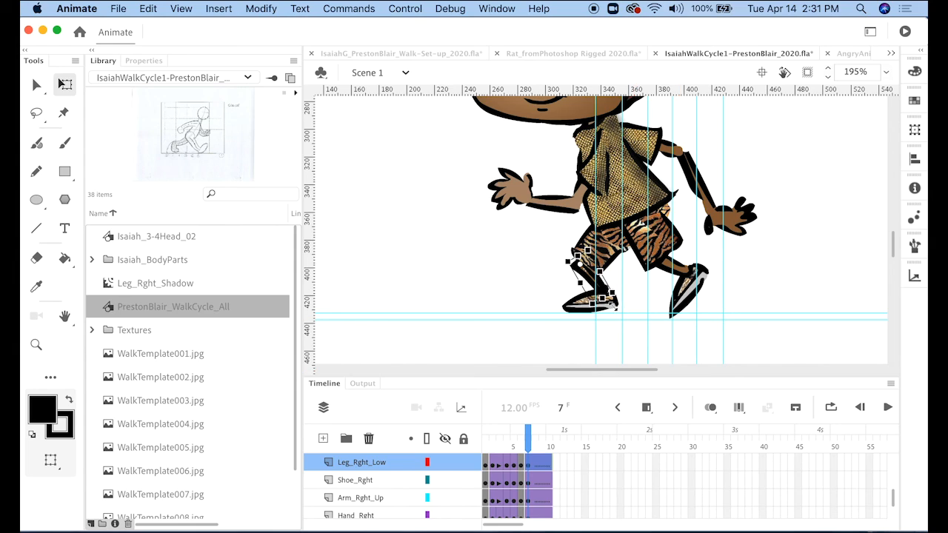
left_click(572, 306)
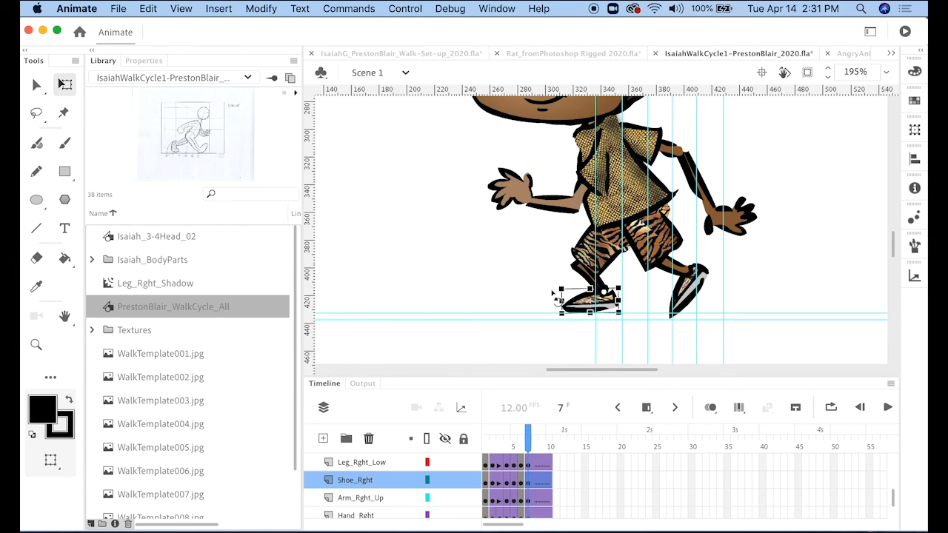
left_click_drag(554, 273, 554, 268)
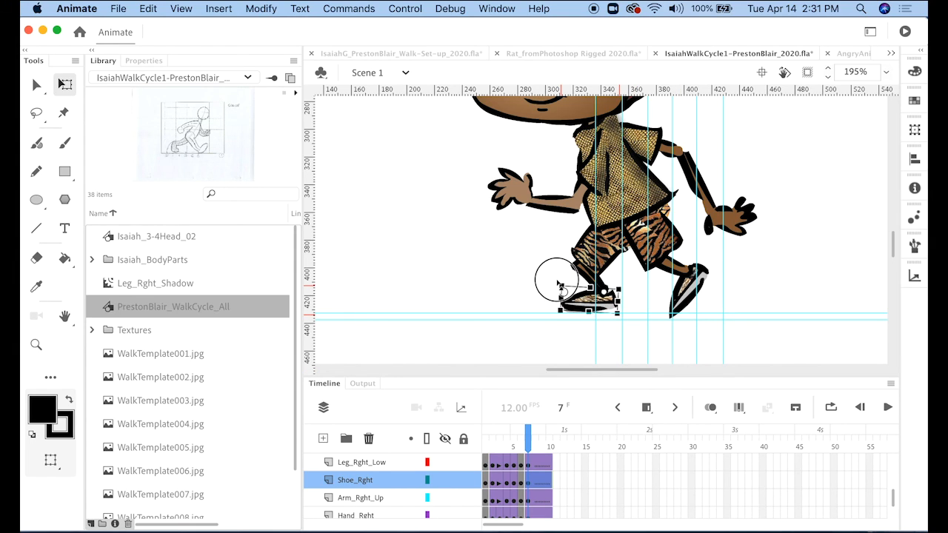
left_click_drag(577, 305, 580, 303)
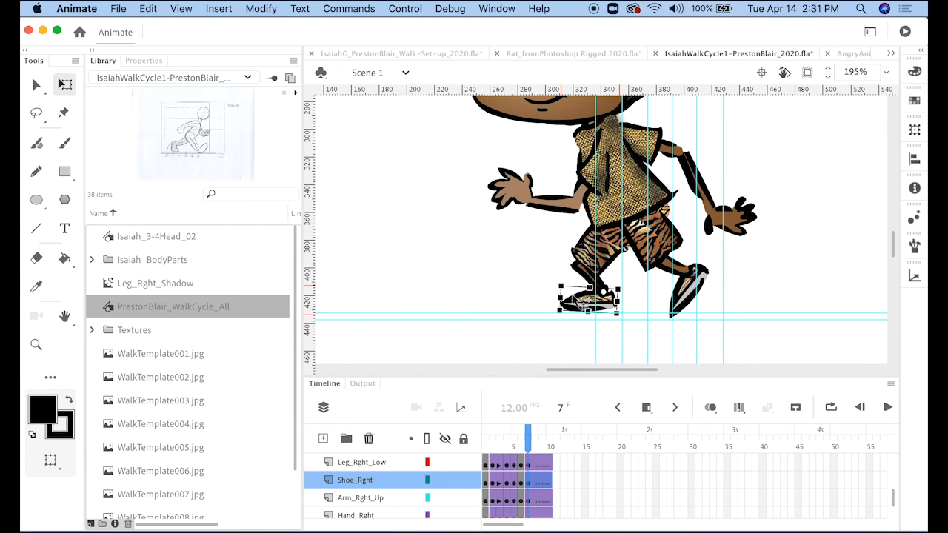
left_click(782, 280)
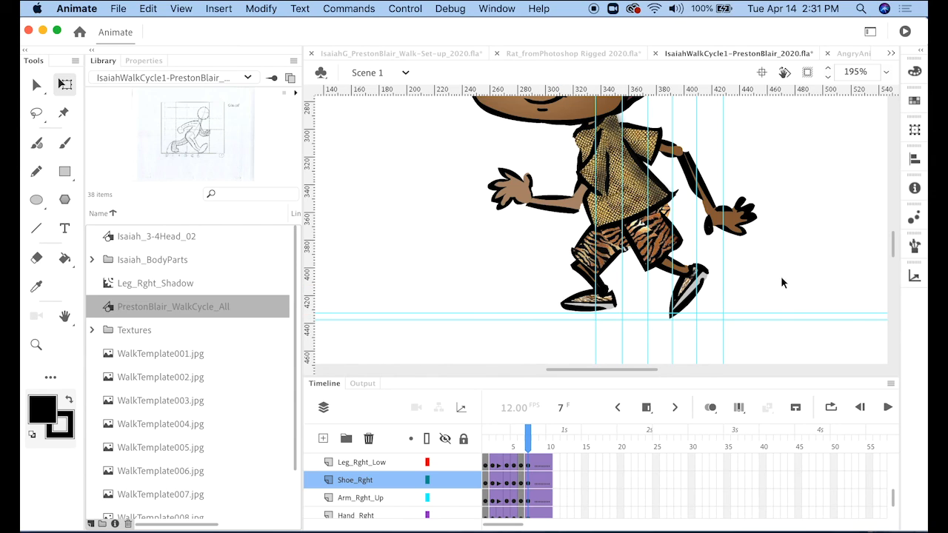
Step: Nudge the hips on frame 7 slightly forward and check the motion against the neighbouring frames
left_click(681, 215)
key("Left")
key("Left")
key("Left")
key("Left")
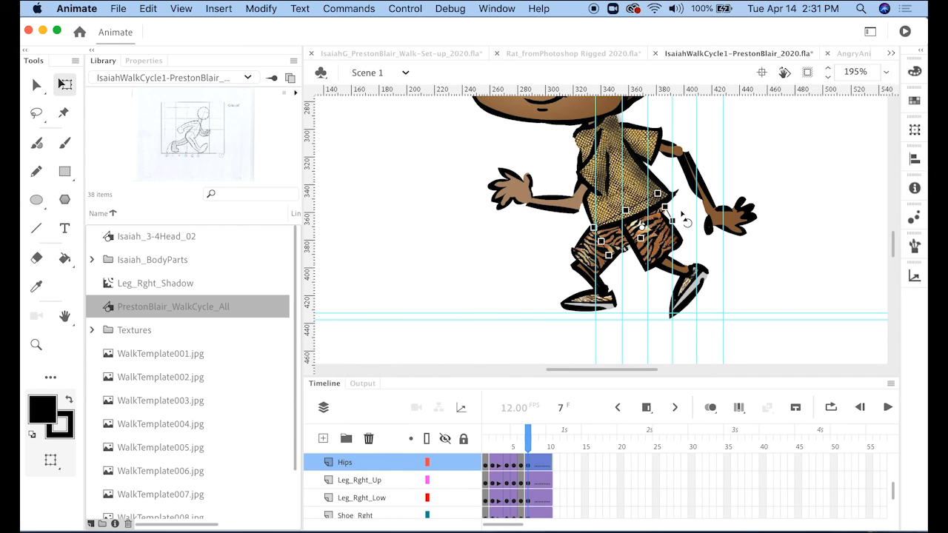
left_click(682, 218)
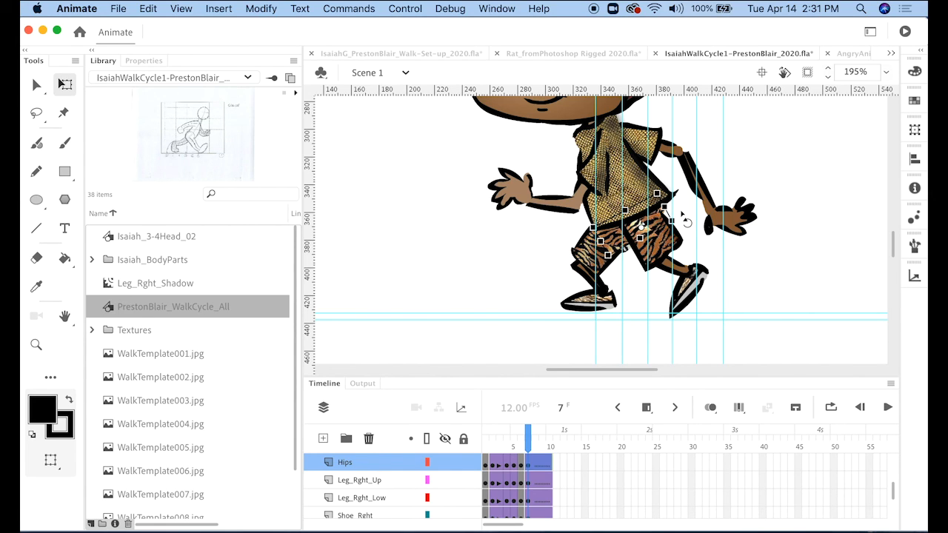
mouse_move(528, 440)
left_mouse_down()
mouse_move(489, 439)
mouse_move(539, 444)
mouse_move(445, 422)
mouse_move(552, 437)
mouse_move(513, 435)
mouse_move(533, 437)
left_mouse_up()
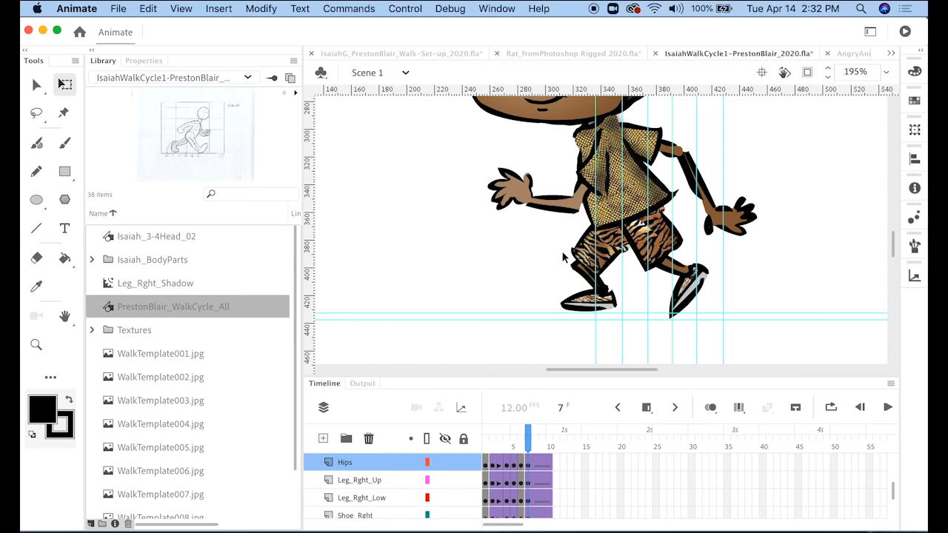
Step: Lower the right upper leg, lower leg and shoe on frame 7 together by a small amount towards the ground line
left_click_drag(545, 244, 594, 316)
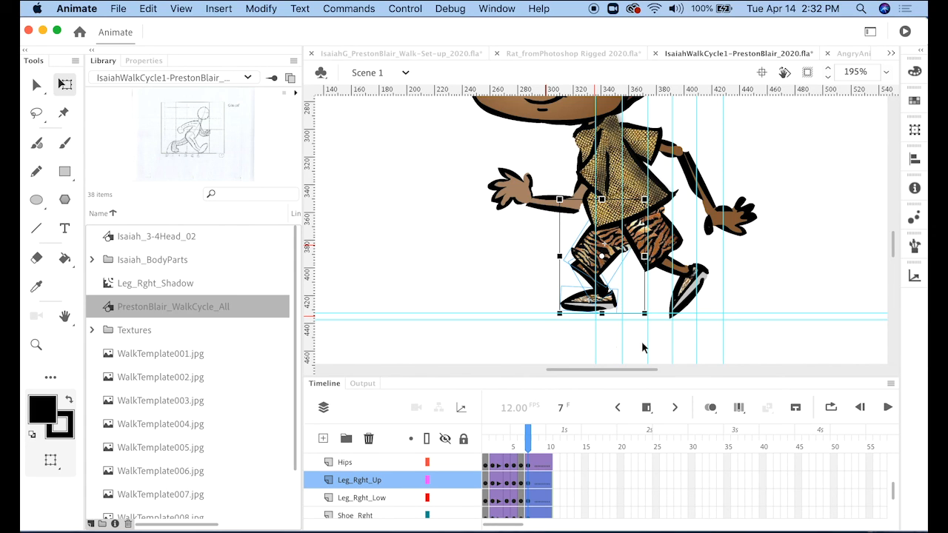
key("Down")
key("Down")
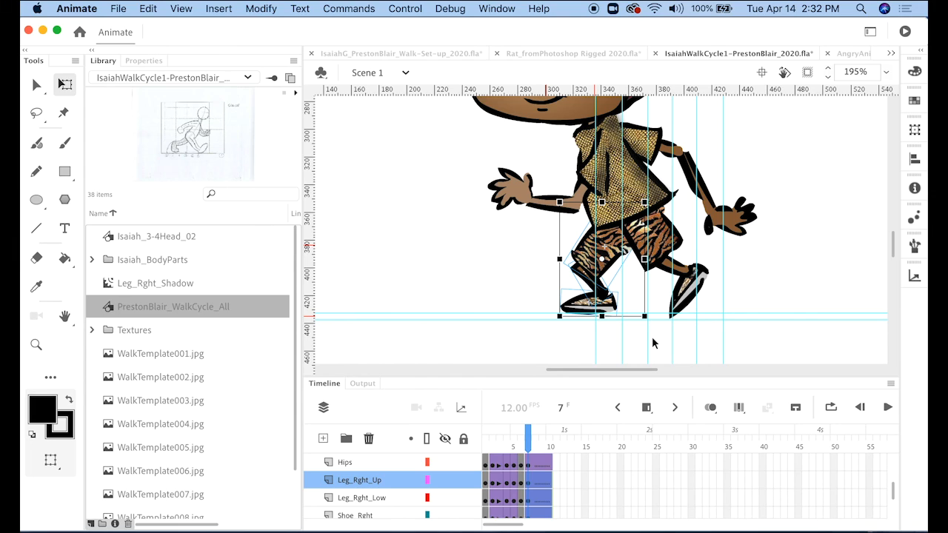
left_click(501, 285)
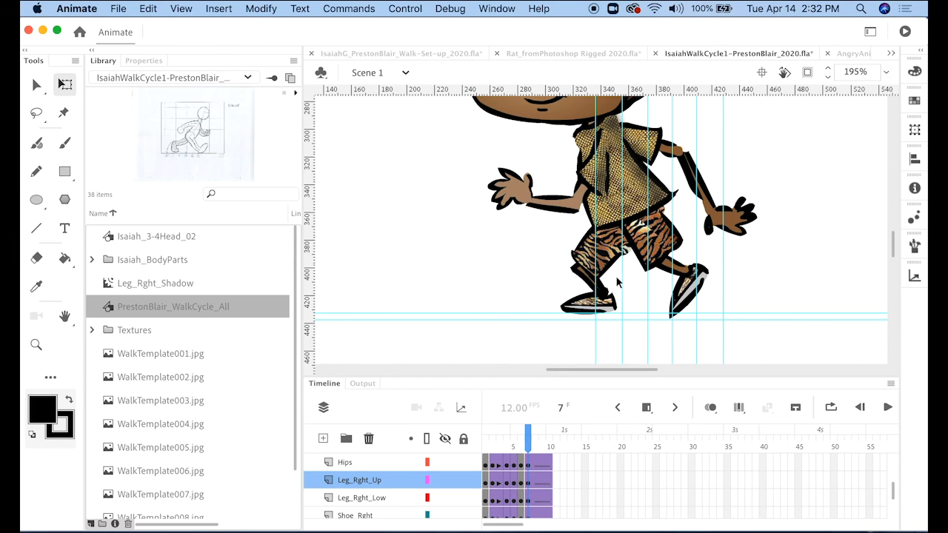
Step: Raise only the right upper leg on frame 7 slightly and check the motion against the neighbouring frames
left_click(611, 263)
key("Up")
key("Up")
key("Up")
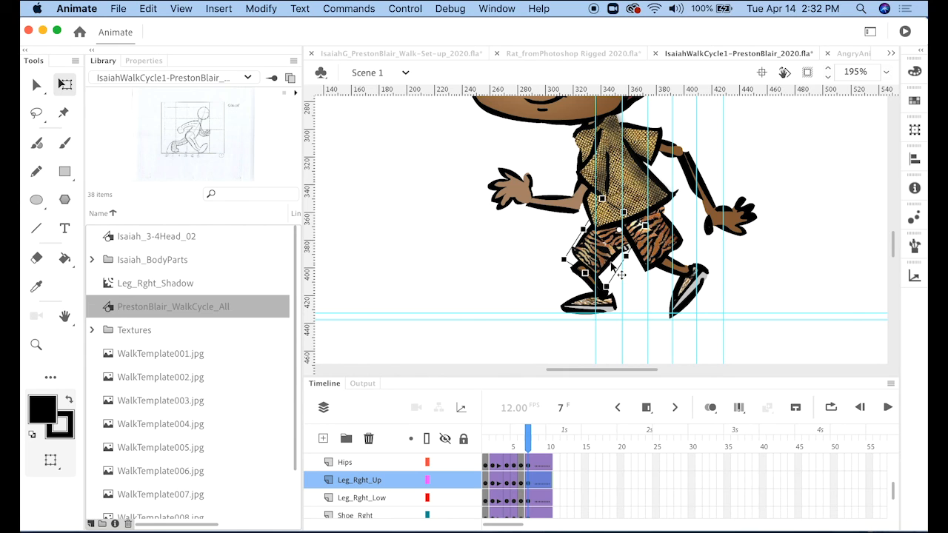
left_click(473, 276)
mouse_move(527, 438)
left_mouse_down()
mouse_move(545, 440)
mouse_move(508, 436)
mouse_move(543, 436)
mouse_move(512, 435)
mouse_move(530, 438)
left_mouse_up()
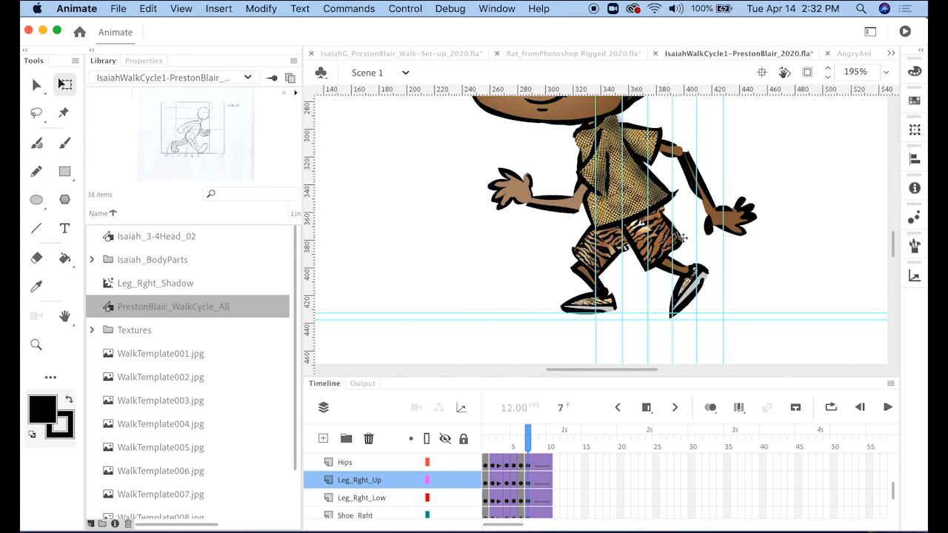
Step: Rotate the right lower arm on frame 7 to hang more steeply and move the right hand to its wrist
left_click(705, 185)
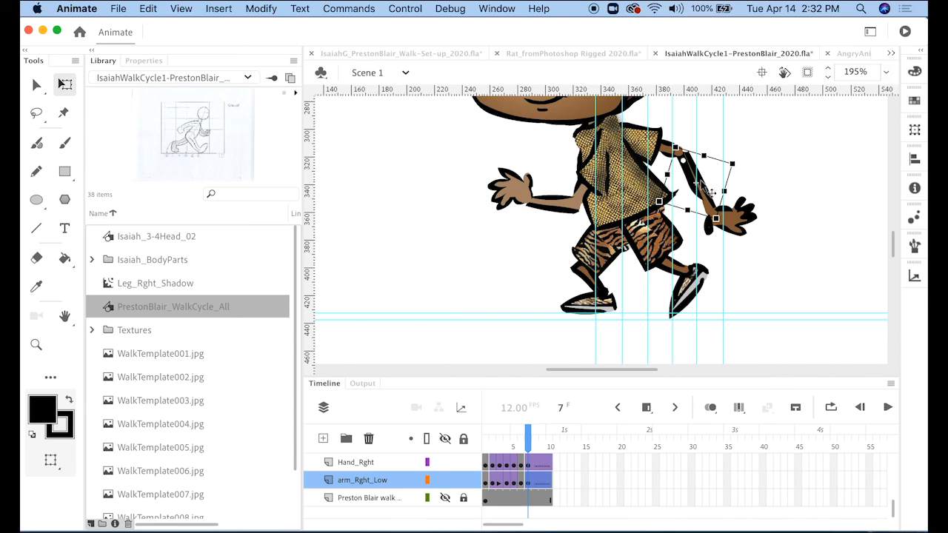
mouse_move(720, 235)
left_mouse_down()
mouse_move(700, 226)
mouse_move(690, 233)
mouse_move(729, 230)
mouse_move(716, 236)
left_mouse_up()
left_click(729, 230)
mouse_move(527, 437)
left_mouse_down()
mouse_move(516, 438)
mouse_move(527, 439)
left_mouse_up()
Step: Rotate the right upper arm on frame 7 downward and rejoin the lower arm at the elbow and the hand at the wrist
left_click(704, 162)
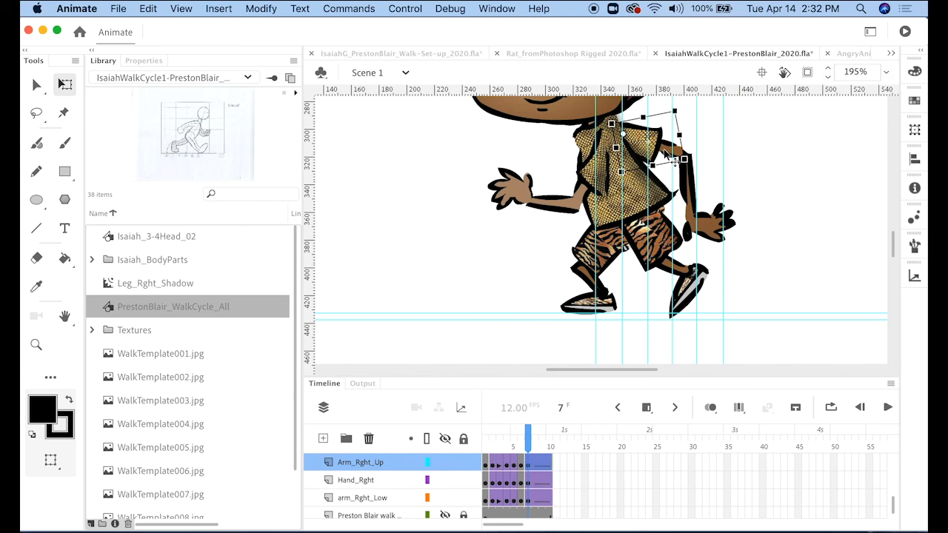
left_click_drag(700, 172, 681, 196)
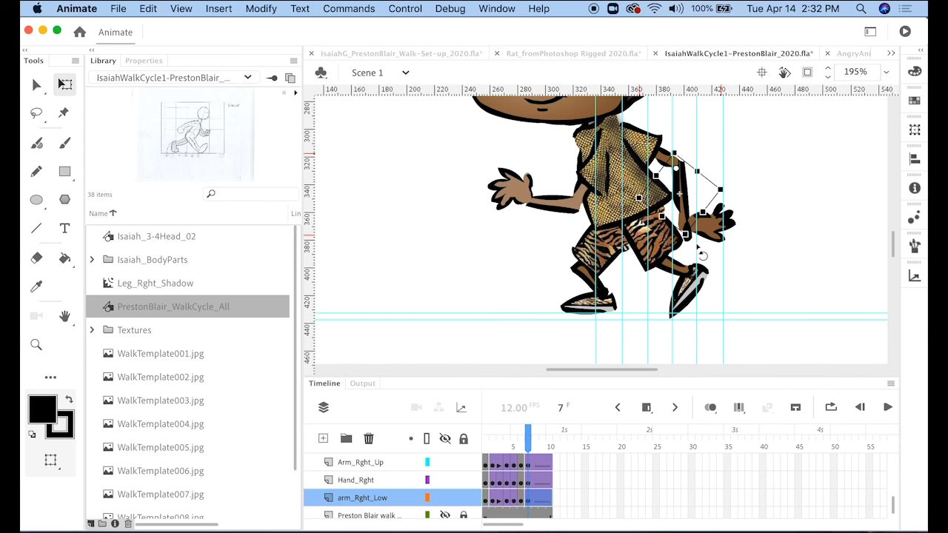
mouse_move(701, 255)
left_mouse_down()
mouse_move(685, 245)
mouse_move(712, 230)
mouse_move(693, 241)
left_mouse_up()
left_click(712, 229)
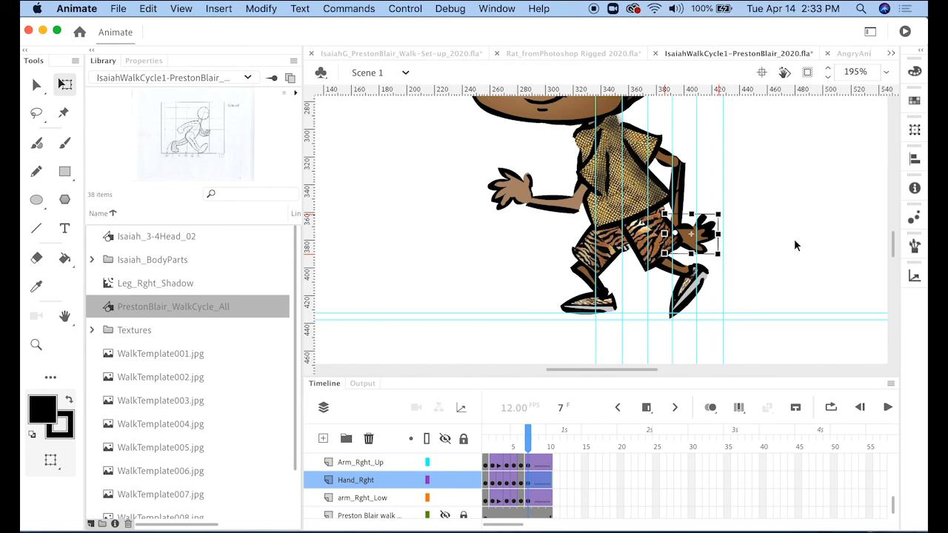
left_click(800, 248)
Step: Move the right shoe on frame 4 slightly up and forward to fit the raised ankle
left_click_drag(532, 443, 507, 438)
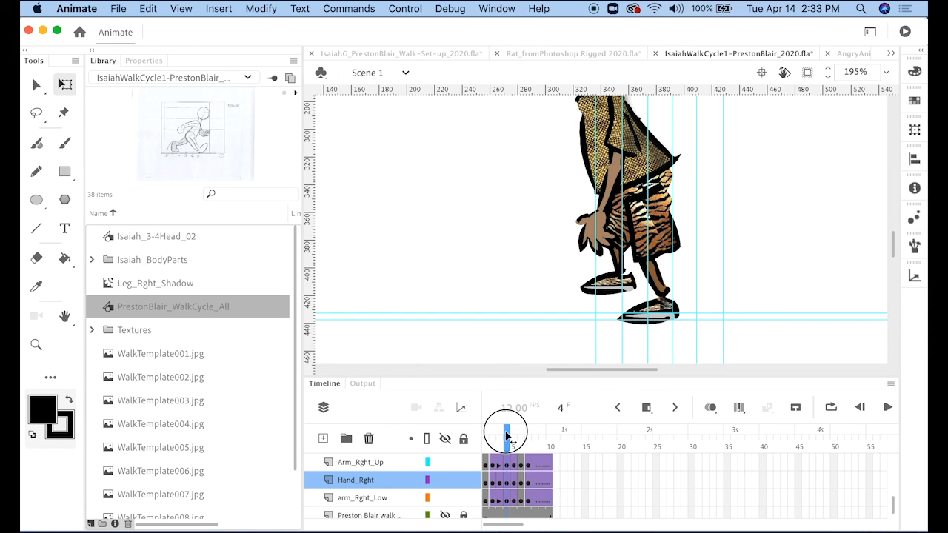
left_click_drag(507, 438, 507, 437)
left_click(613, 290)
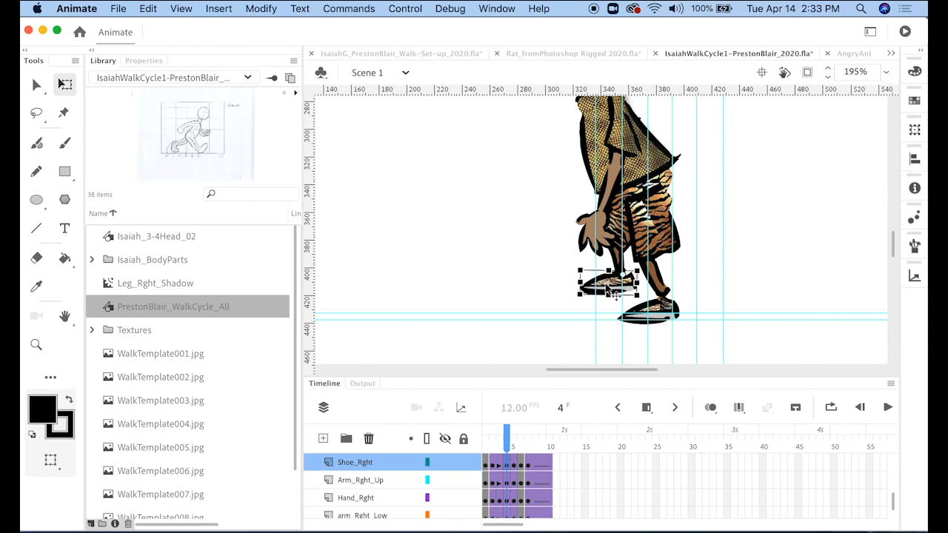
left_click_drag(604, 284, 602, 280)
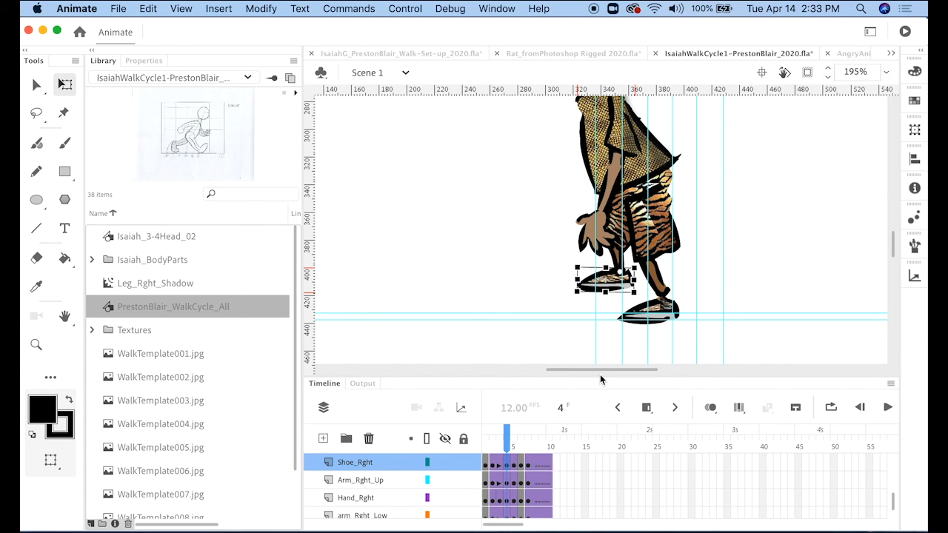
mouse_move(502, 437)
left_mouse_down()
mouse_move(535, 436)
mouse_move(491, 436)
mouse_move(520, 434)
mouse_move(509, 434)
left_mouse_up()
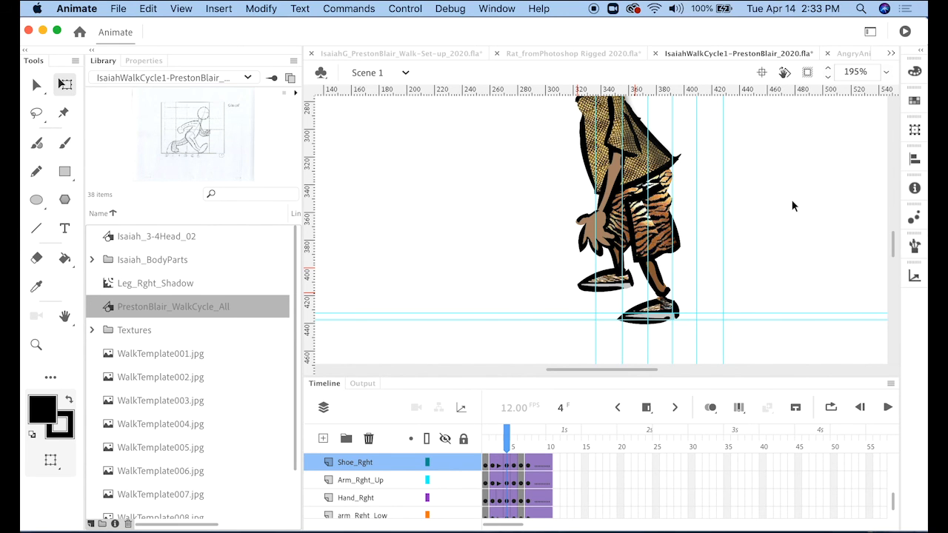
Step: Copy the frame 4 keyframes of all body-part layers, from Head to arm_Rght_Low
left_click_drag(800, 192, 790, 174)
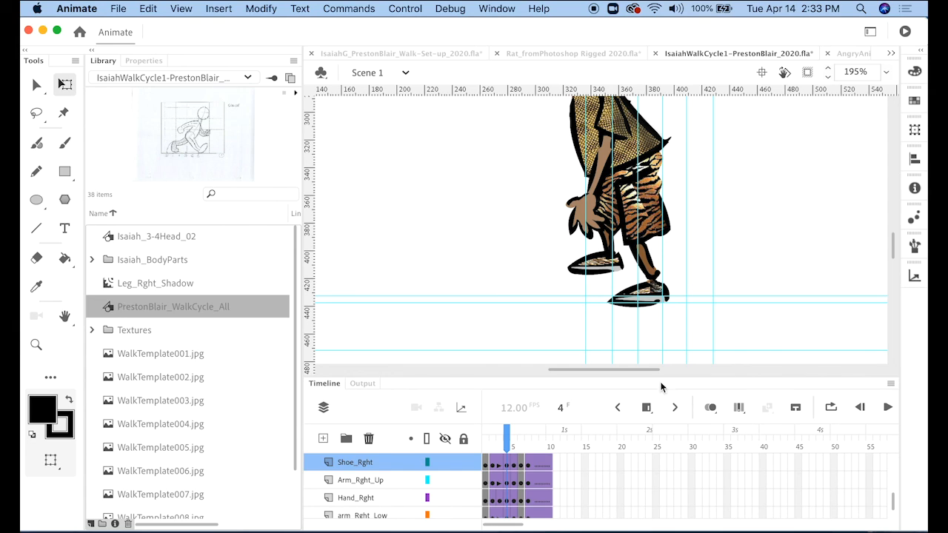
left_click(527, 465)
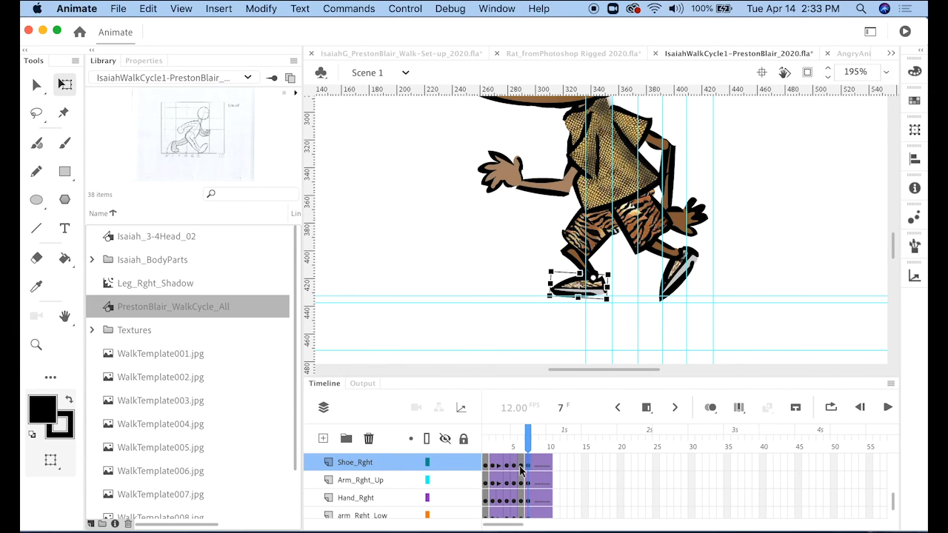
mouse_move(527, 436)
left_mouse_down()
mouse_move(510, 435)
mouse_move(521, 438)
left_mouse_up()
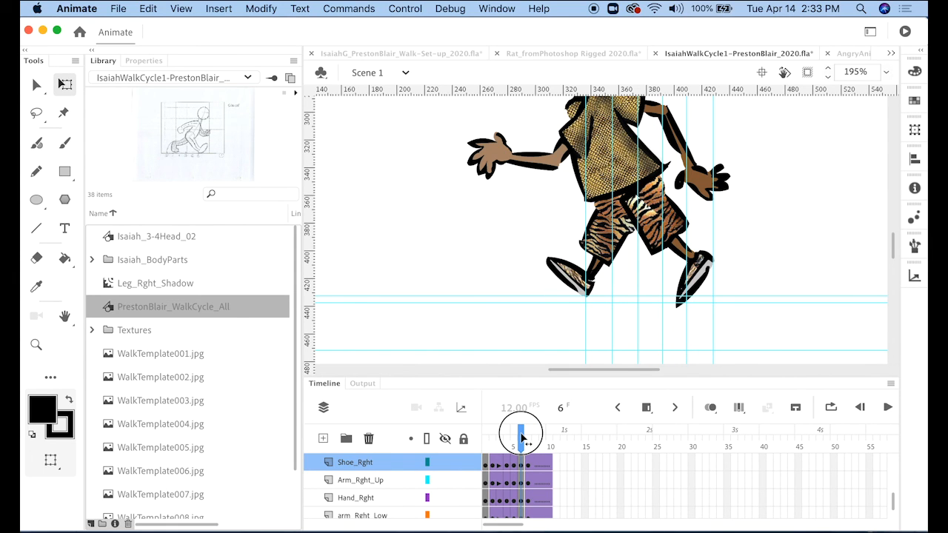
left_click_drag(521, 439, 507, 438)
left_click_drag(508, 376, 607, 89)
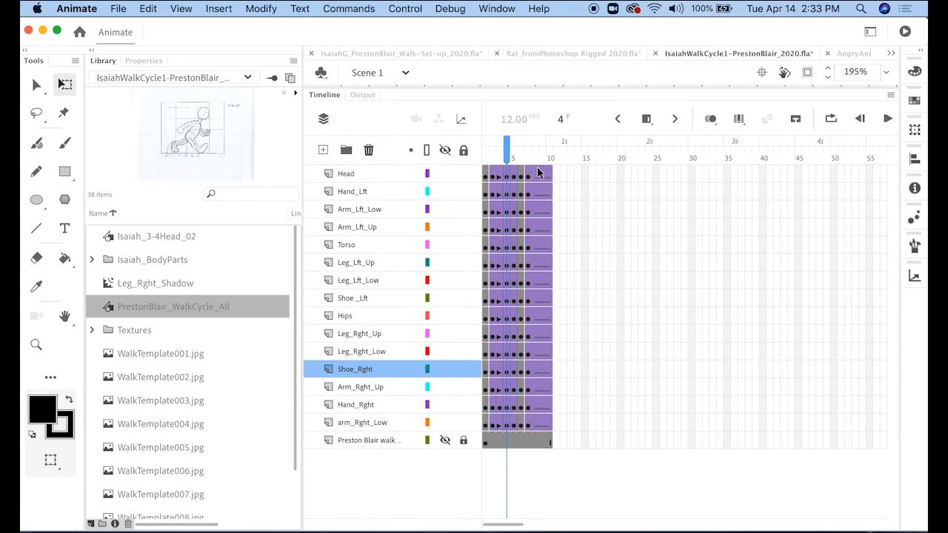
left_click(509, 178)
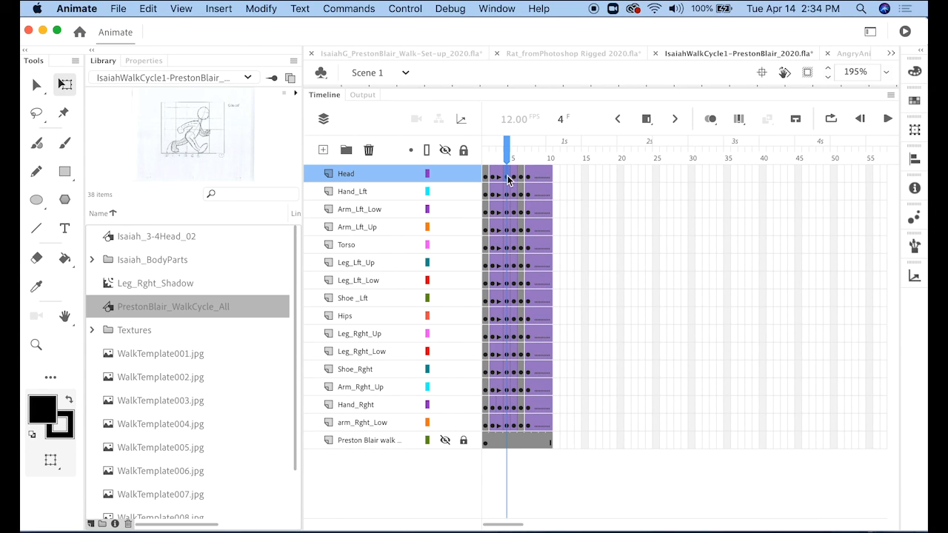
left_click(508, 428)
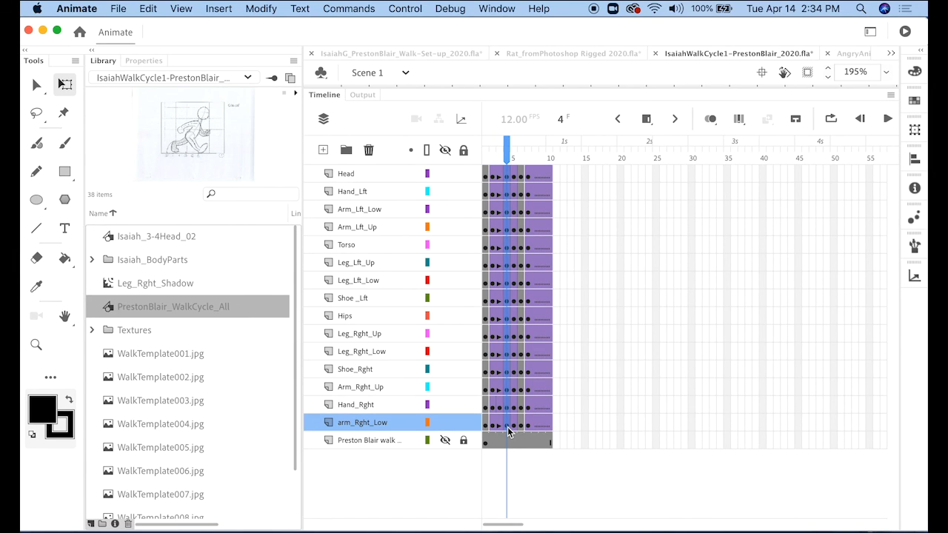
right_click(508, 196)
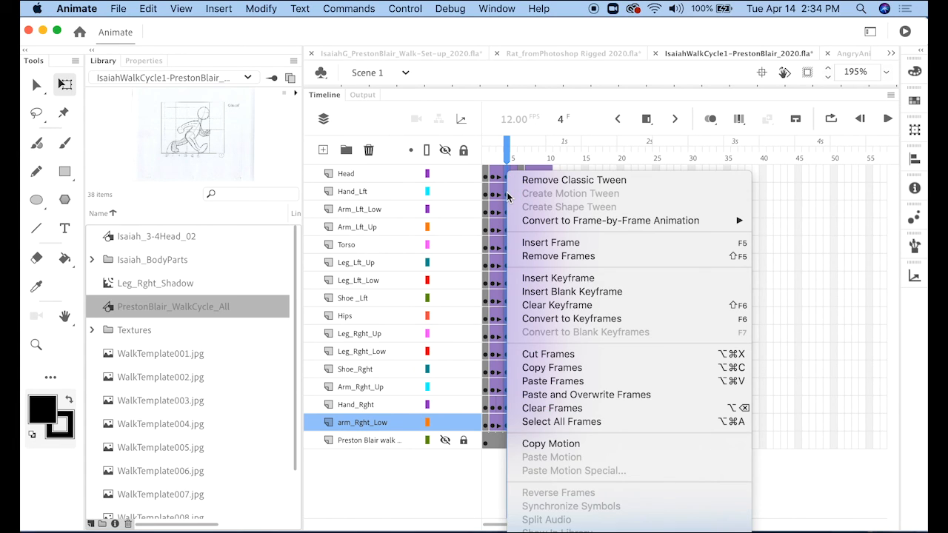
left_click(579, 368)
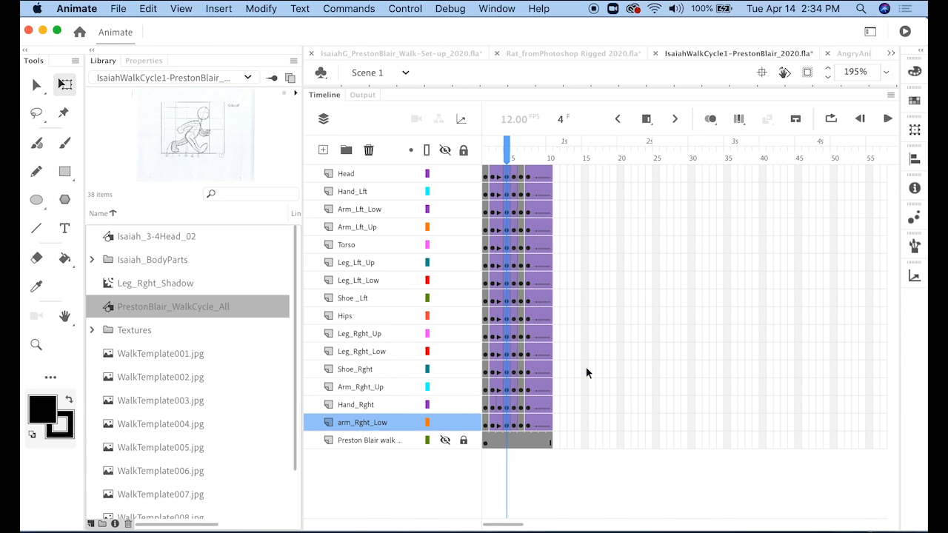
Step: Paste the copied frames into frame 9 on all body-part layers, from Head to arm_Rght_Low
left_click(544, 171)
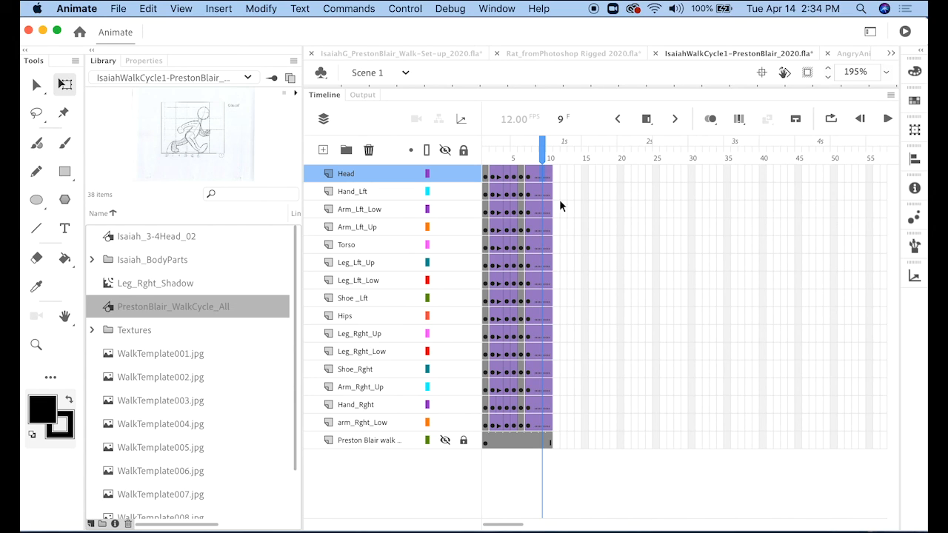
left_click(542, 429)
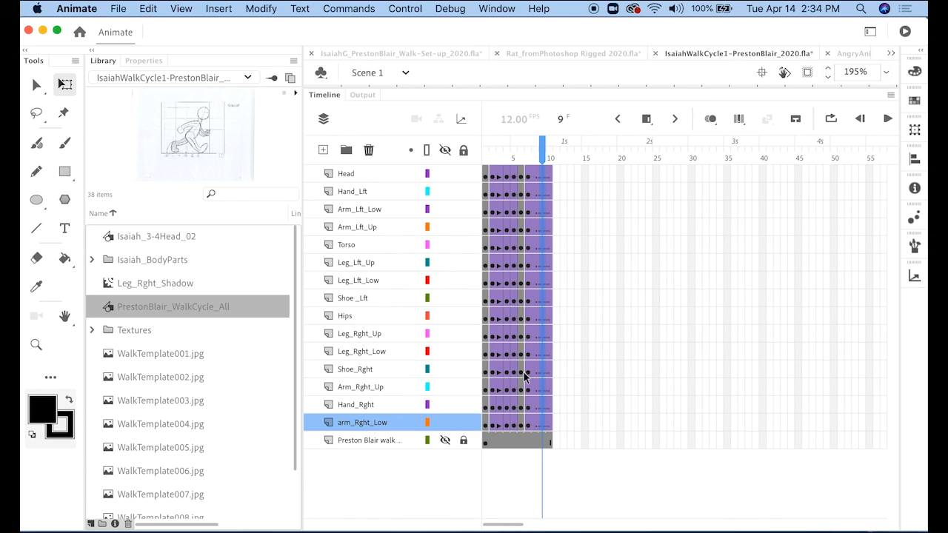
right_click(543, 212)
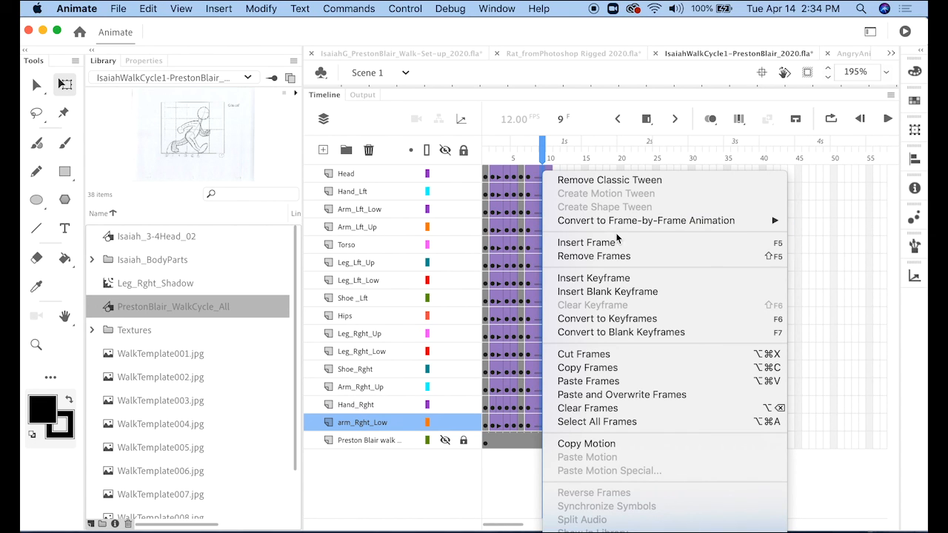
left_click(598, 381)
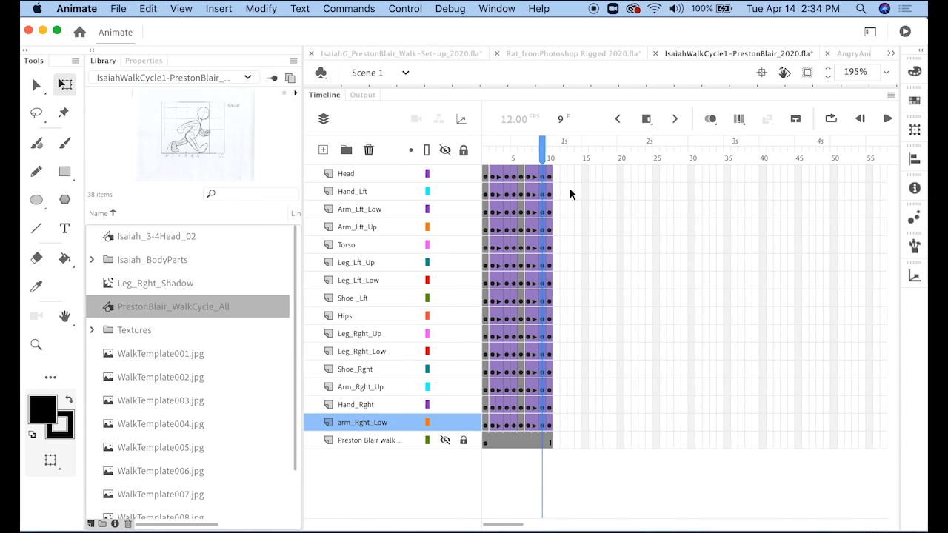
Step: Clear the frame 10 keyframes on all body-part layers, from Head to arm_Rght_Low
left_click(549, 175)
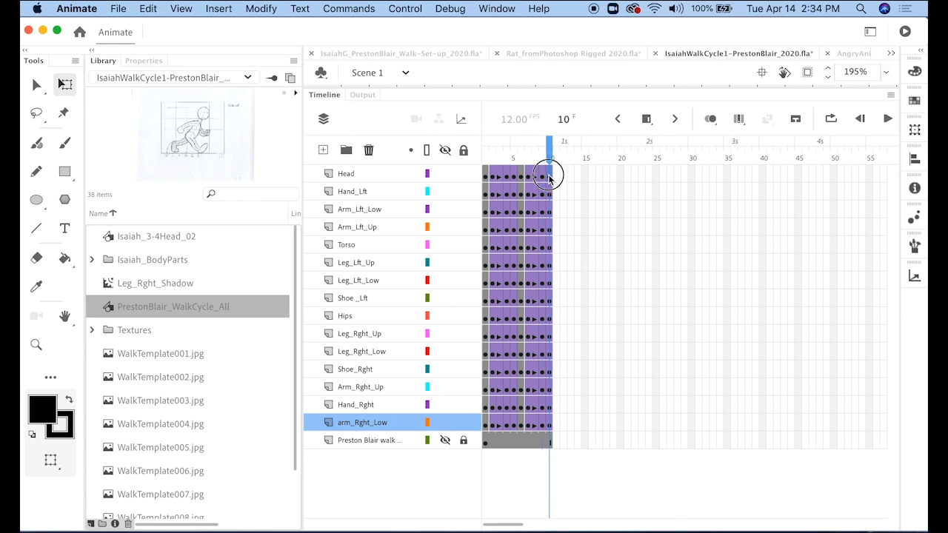
left_click(550, 429)
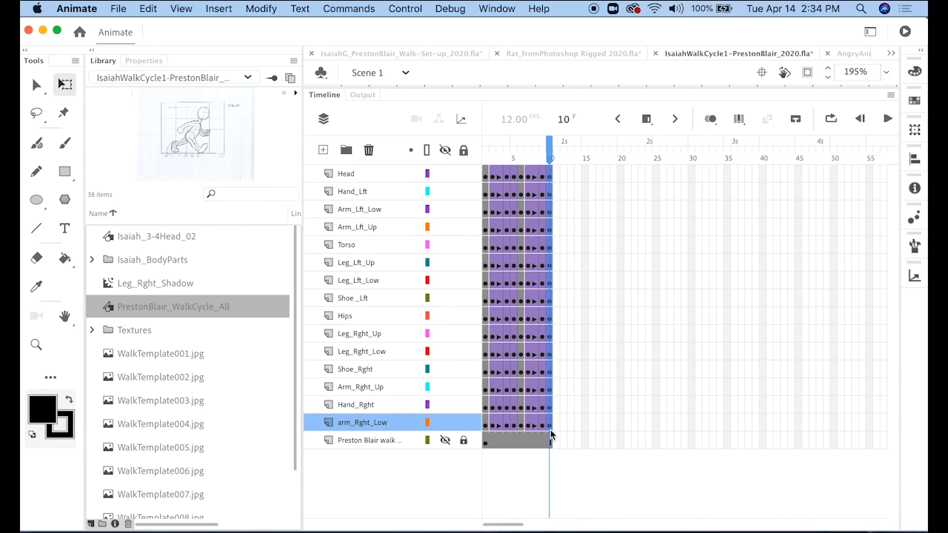
right_click(550, 183)
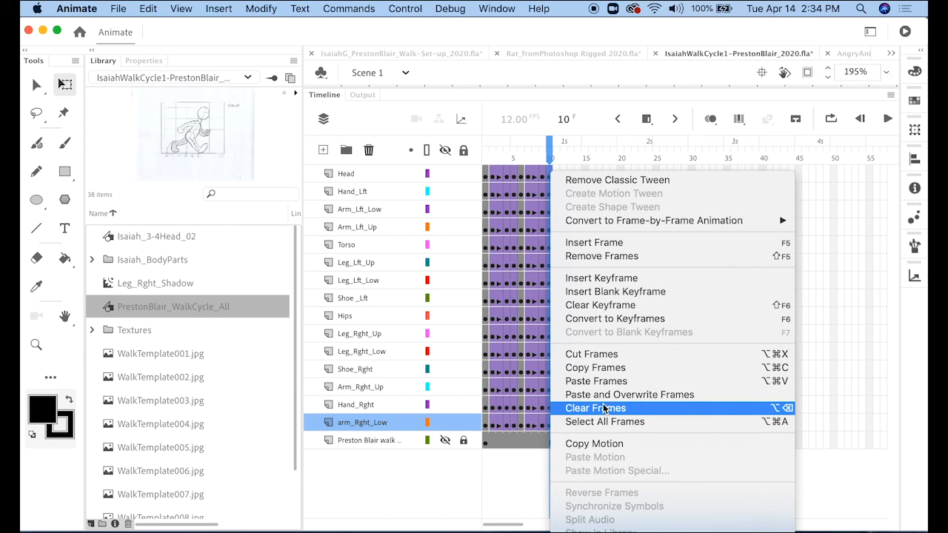
left_click(604, 307)
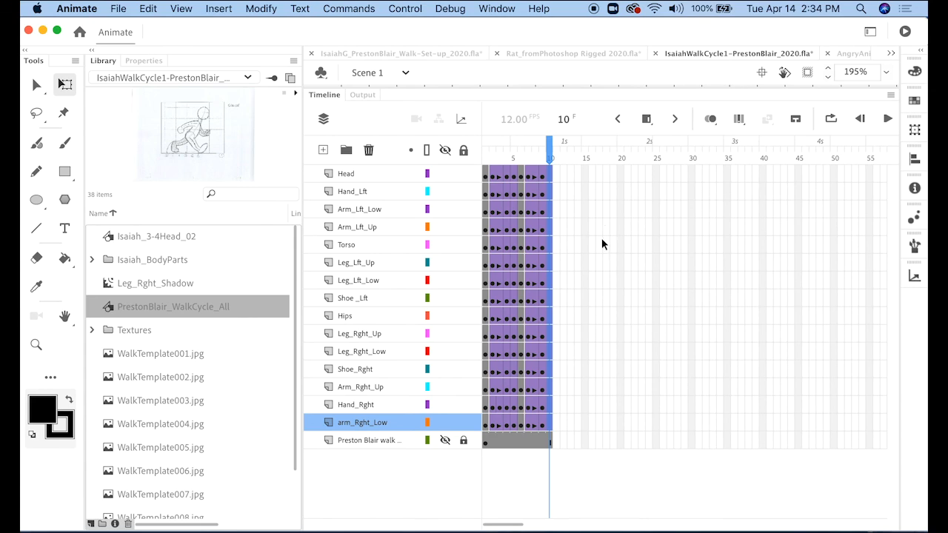
Step: Enlarge the stage area and compare the pose on frame 4 with the one pasted on frame 9
left_click(543, 152)
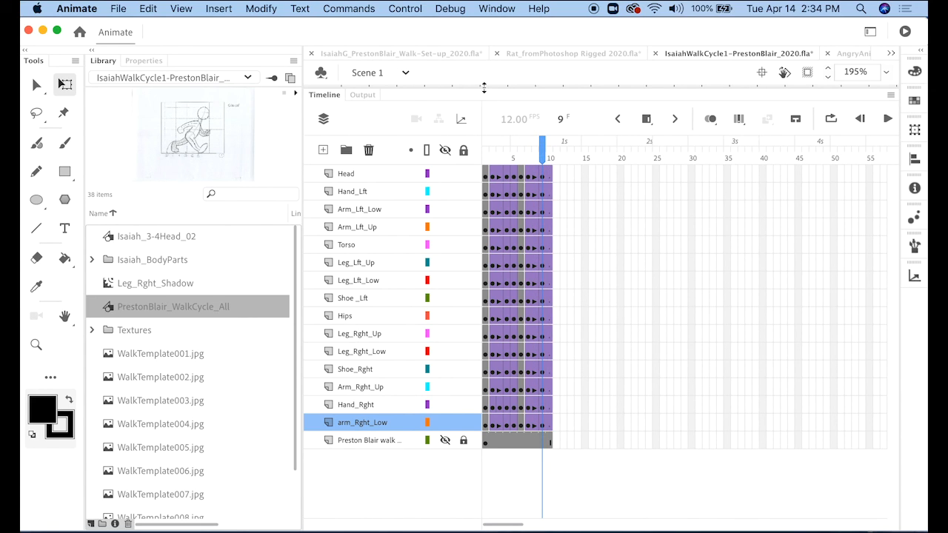
left_click_drag(490, 89, 475, 398)
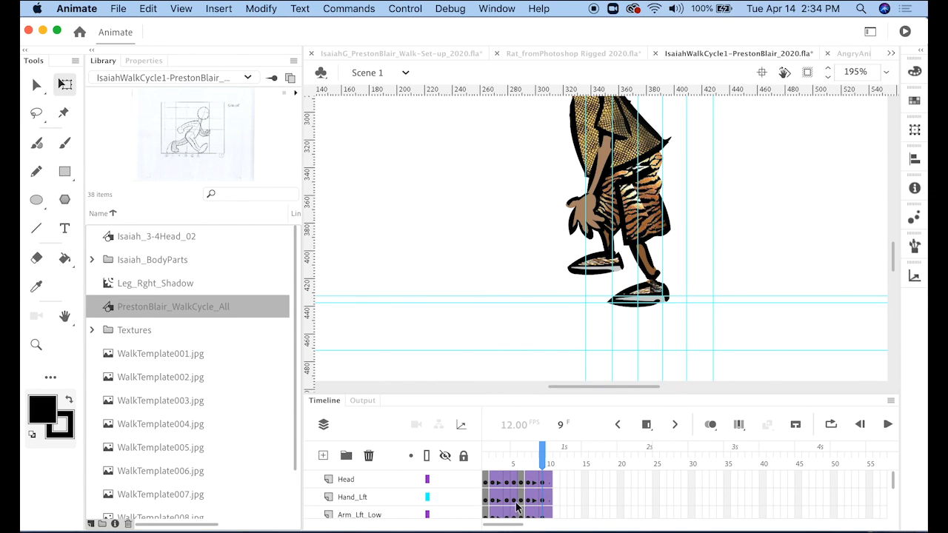
left_click(506, 482)
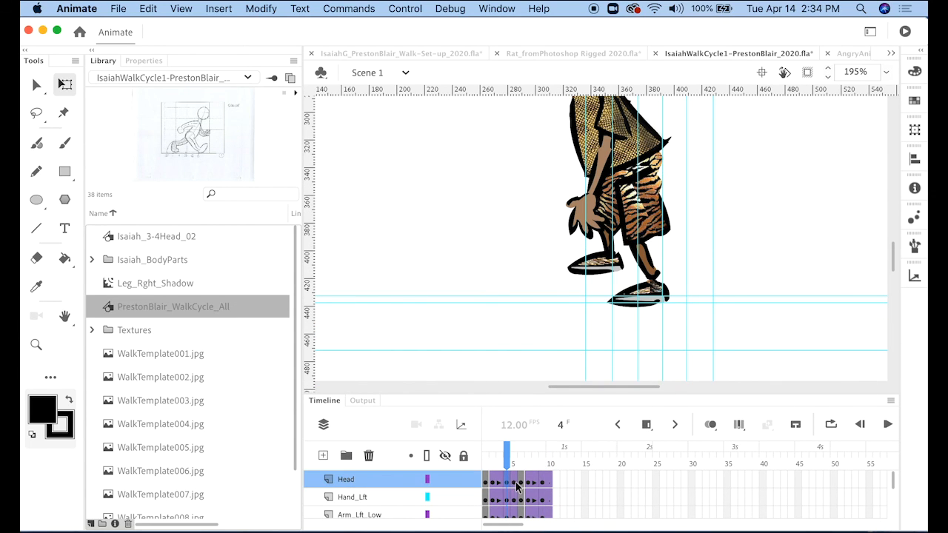
left_click(515, 483)
left_click(507, 483)
left_click(544, 482)
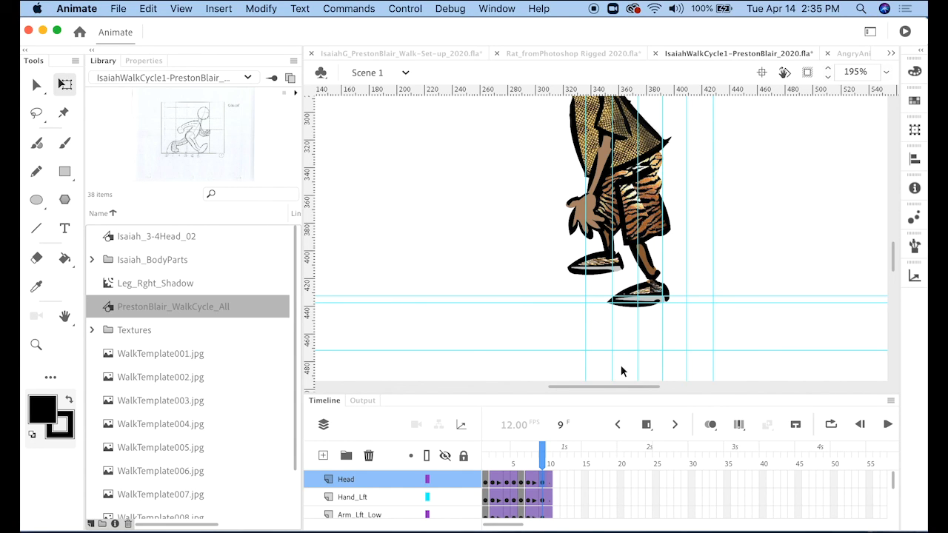
left_click_drag(721, 395, 720, 423)
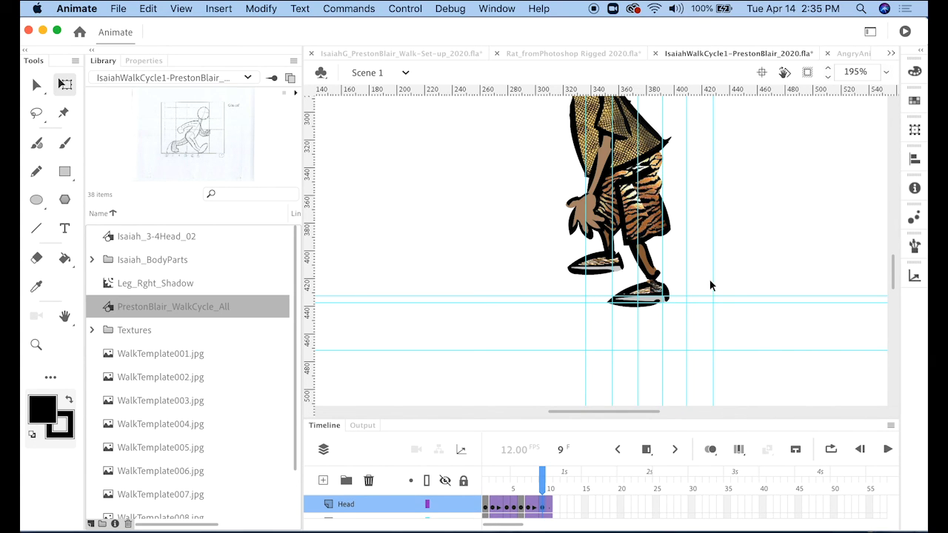
left_click_drag(754, 209, 723, 275)
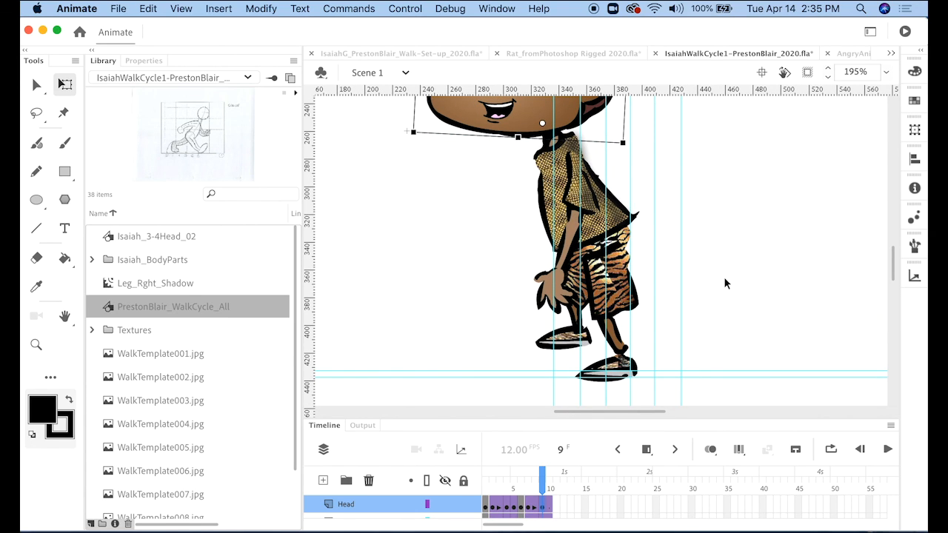
Step: Rotate the left upper arm on frame 9 backward and rejoin the lower arm at the elbow
left_click(590, 207)
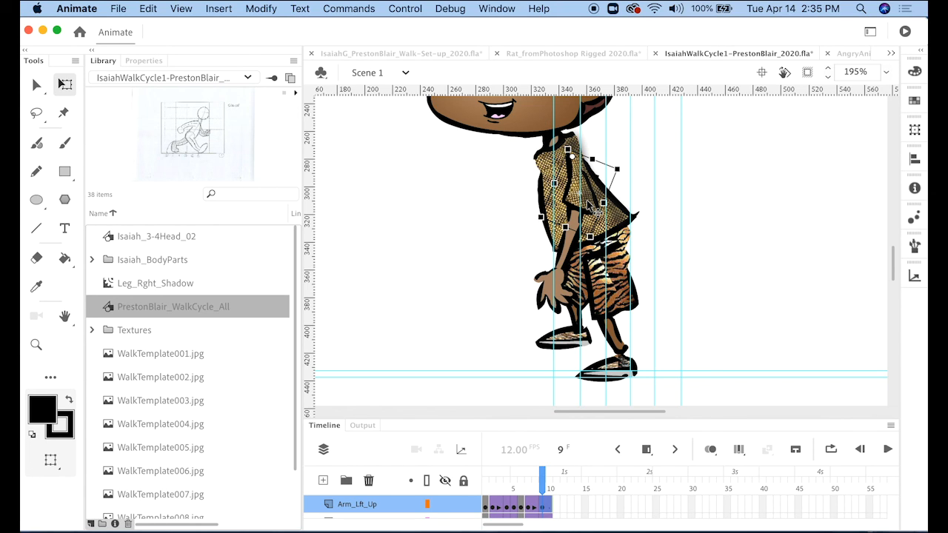
mouse_move(540, 486)
left_mouse_down()
mouse_move(516, 481)
mouse_move(545, 481)
left_mouse_up()
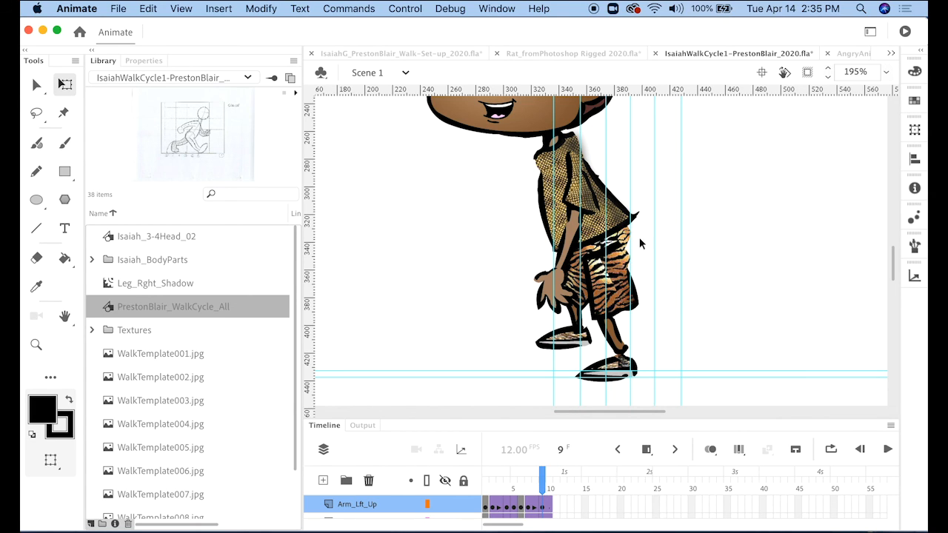
left_click(598, 219)
left_click_drag(594, 245, 645, 228)
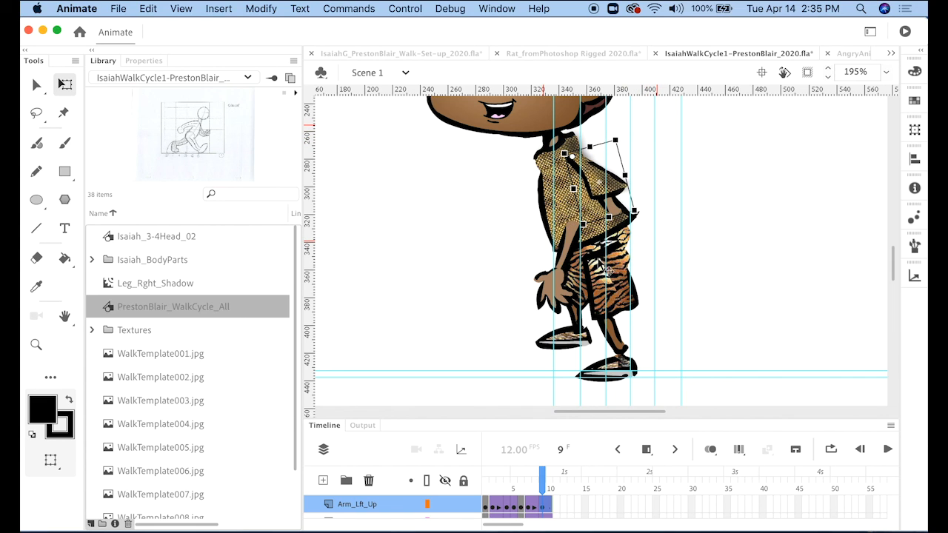
left_click(614, 255)
left_click_drag(615, 245, 611, 240)
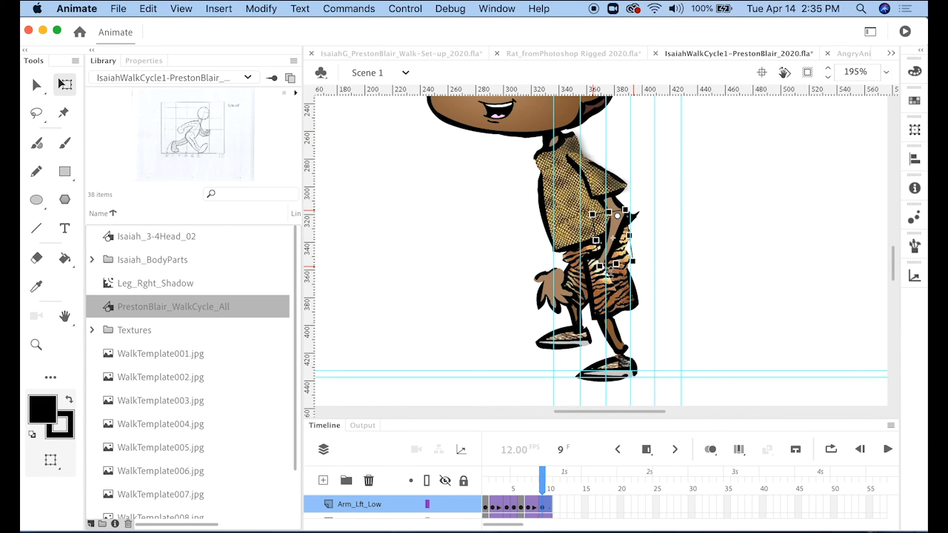
left_click_drag(600, 280, 623, 295)
Step: Nudge the left upper and lower arm on frame 9 slightly down and back, and attach the left hand at the wrist
left_click(620, 194)
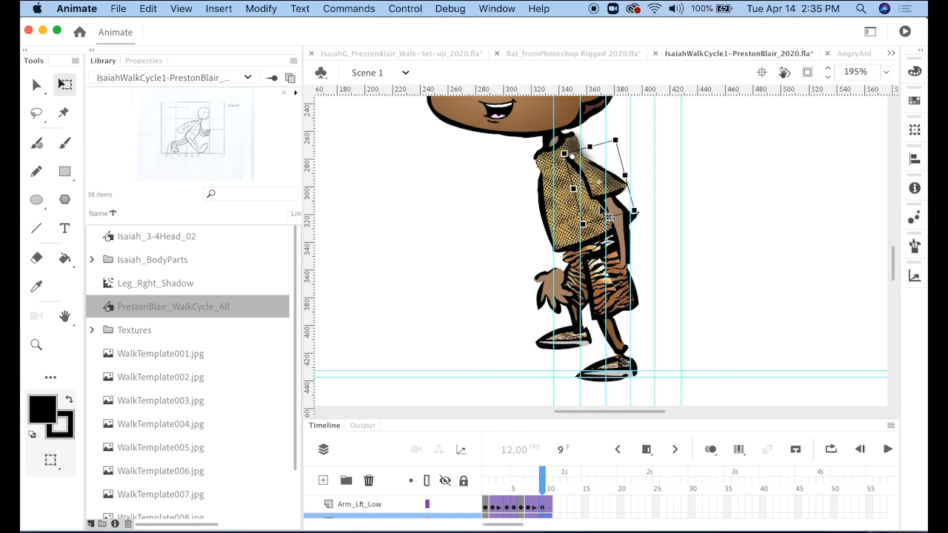
left_click(628, 242)
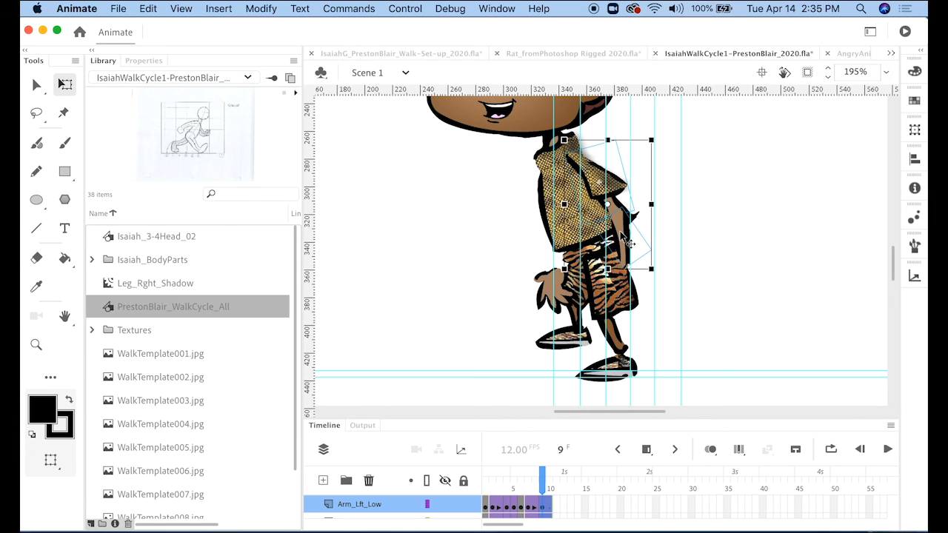
key("Down")
key("Down")
key("Right")
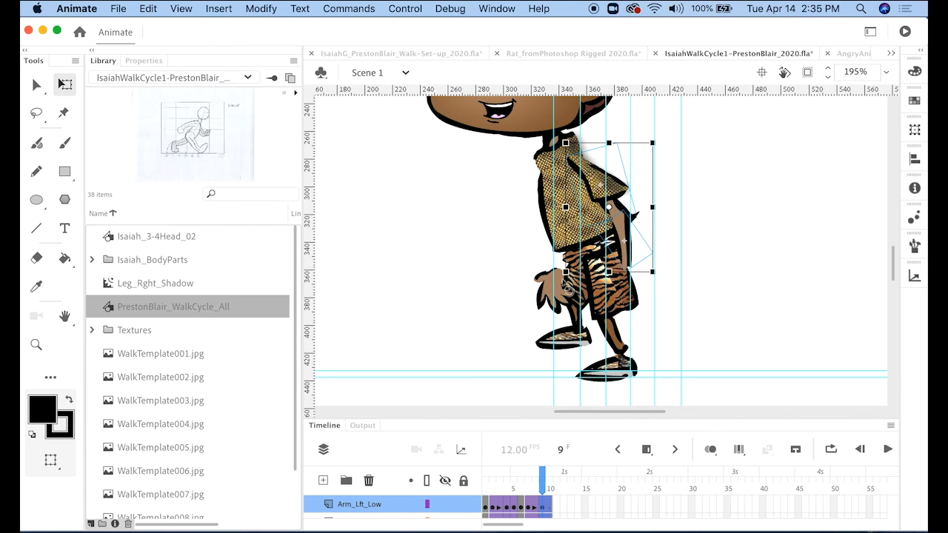
left_click(563, 299)
left_click_drag(563, 300, 617, 281)
left_click(681, 265)
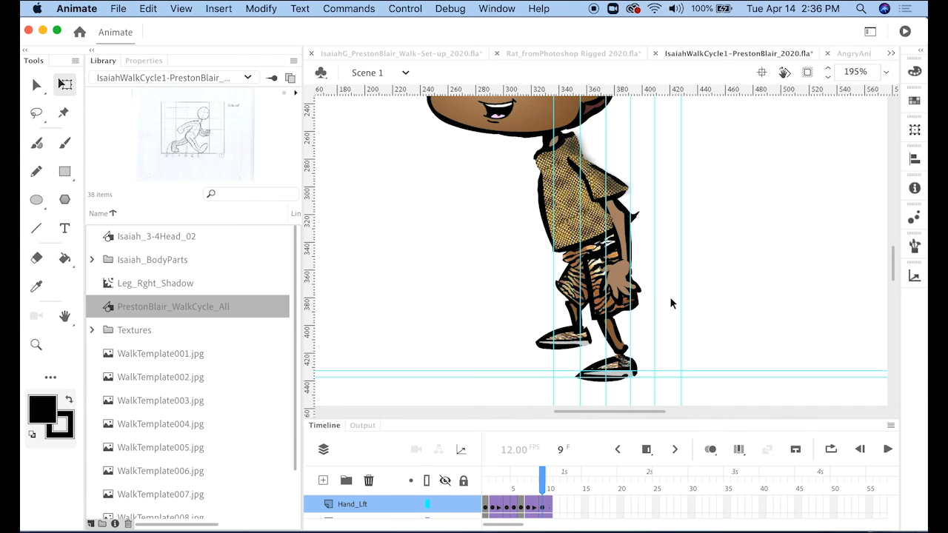
Step: Move the right shoe and lower leg on frame 9 down and back to the planted position, and rotate the right upper leg backward
left_click(572, 348)
left_click_drag(571, 348, 604, 370)
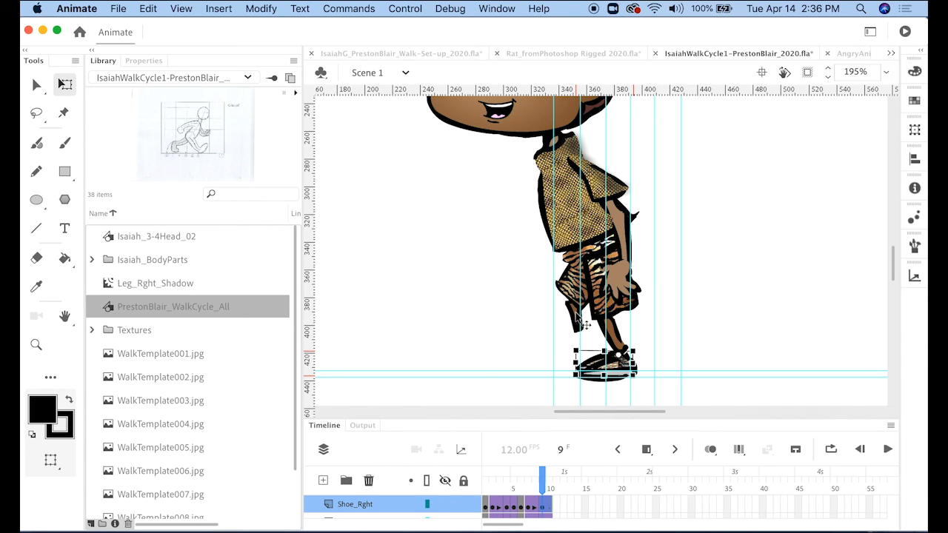
left_click_drag(574, 318, 609, 339)
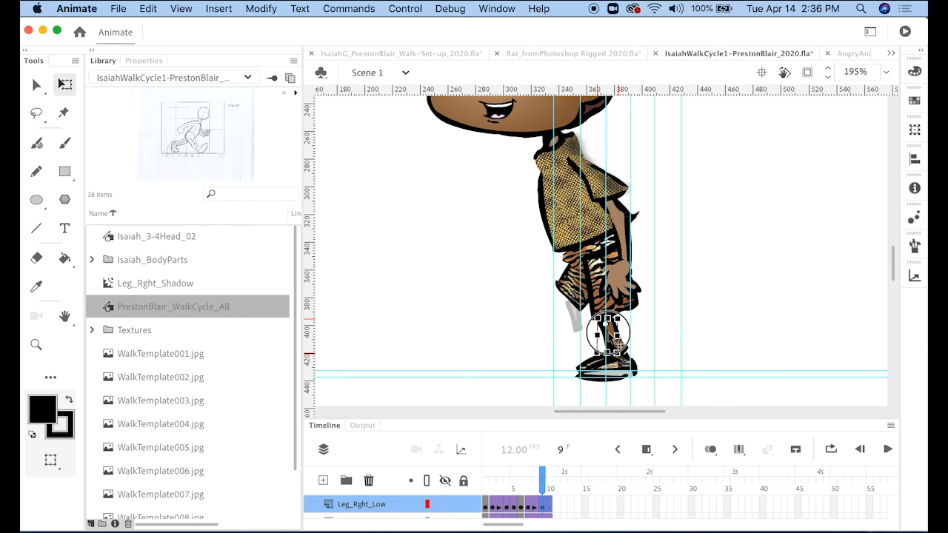
left_click(574, 299)
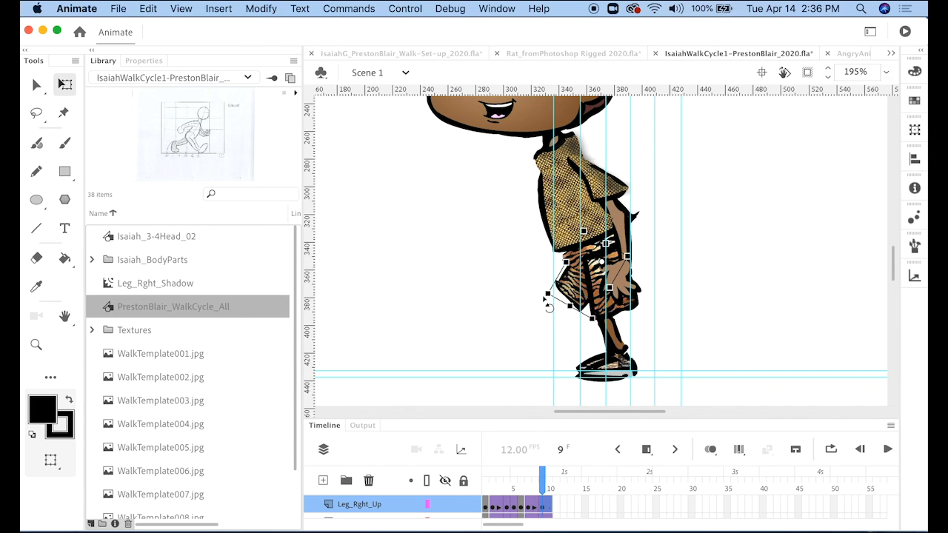
left_click_drag(547, 305, 585, 317)
Step: Rotate the left upper leg on frame 9 forward, rejoin the lower leg and shoe to it, and tilt the shoe toe-down
left_click(601, 310)
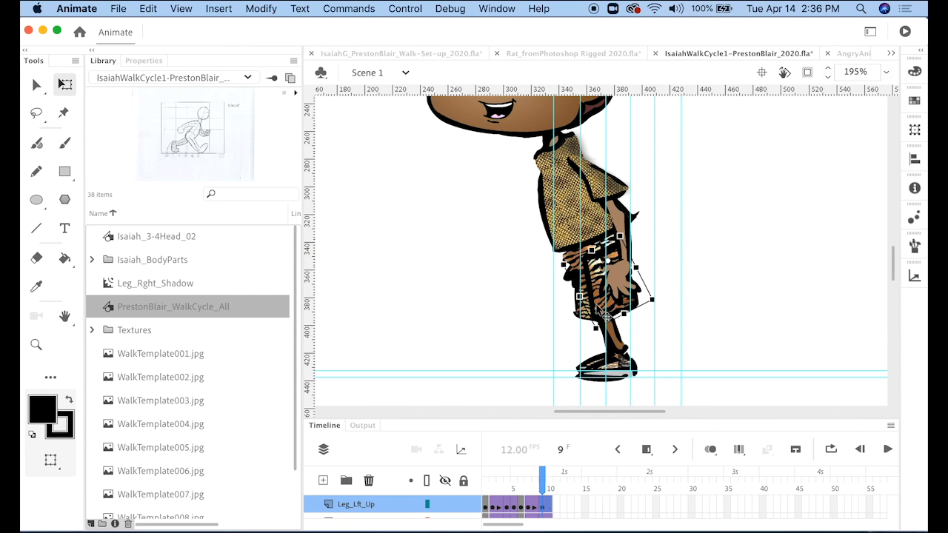
left_click_drag(603, 310, 562, 297)
left_click_drag(621, 354, 584, 331)
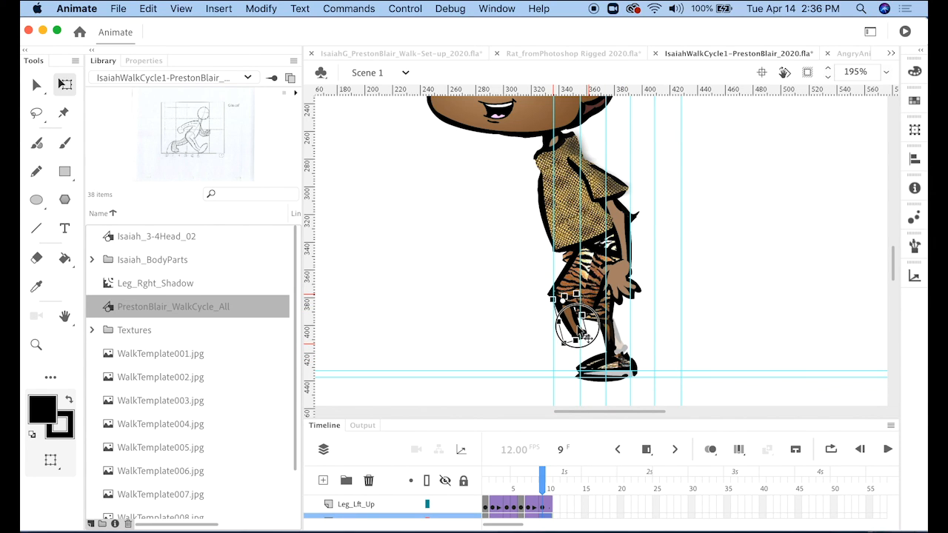
left_click_drag(611, 385, 561, 352)
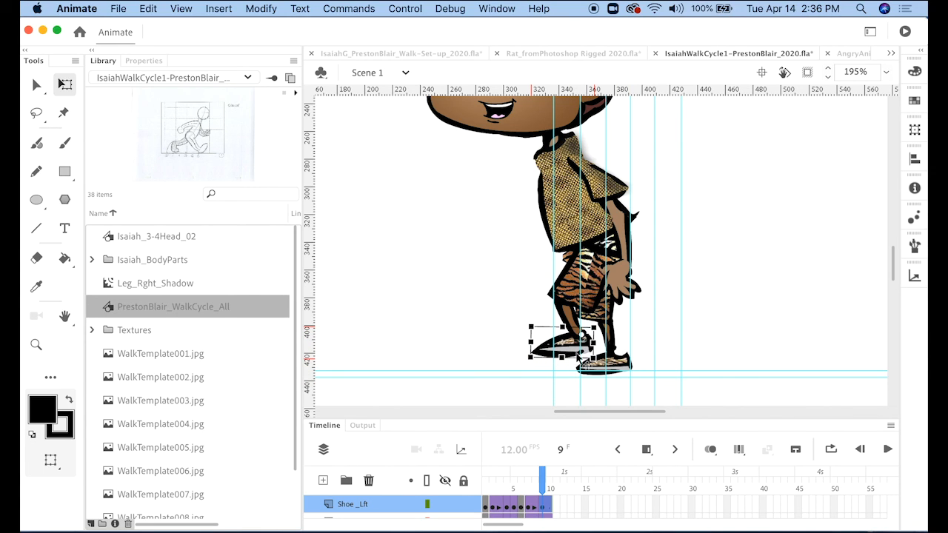
left_click_drag(533, 372, 555, 375)
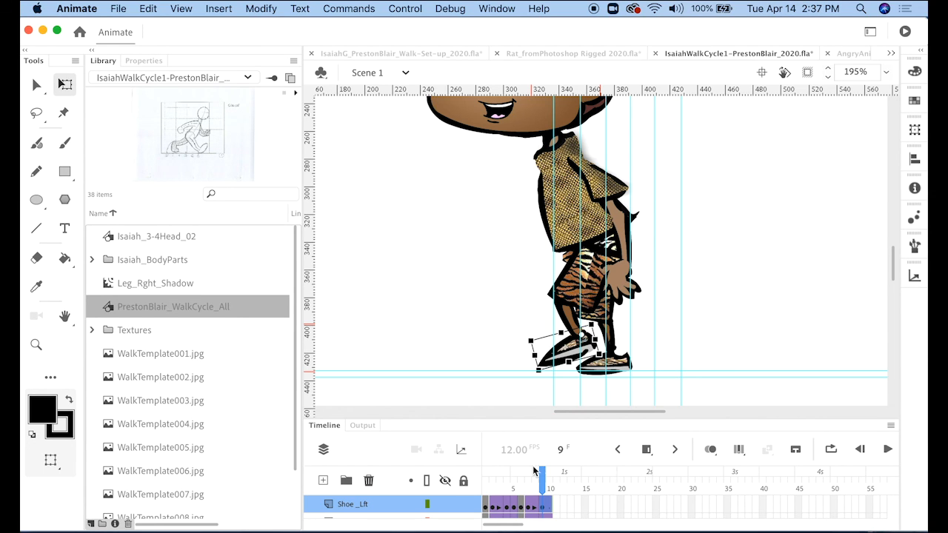
Step: Compare frames 8 and 9, and adjust the rotation of the right upper and lower leg on frame 9 to line up with the planted shoe
left_click_drag(541, 474, 536, 472)
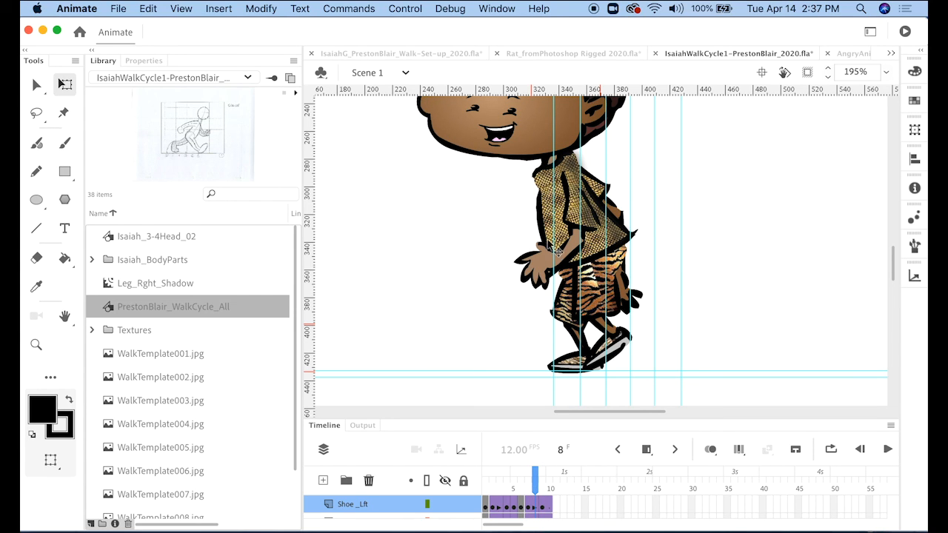
mouse_move(534, 480)
left_mouse_down()
mouse_move(550, 479)
mouse_move(525, 480)
mouse_move(535, 480)
left_mouse_up()
mouse_move(536, 488)
left_mouse_down()
mouse_move(529, 488)
mouse_move(546, 487)
mouse_move(524, 487)
mouse_move(546, 487)
mouse_move(534, 486)
left_mouse_up()
left_click_drag(534, 486, 542, 486)
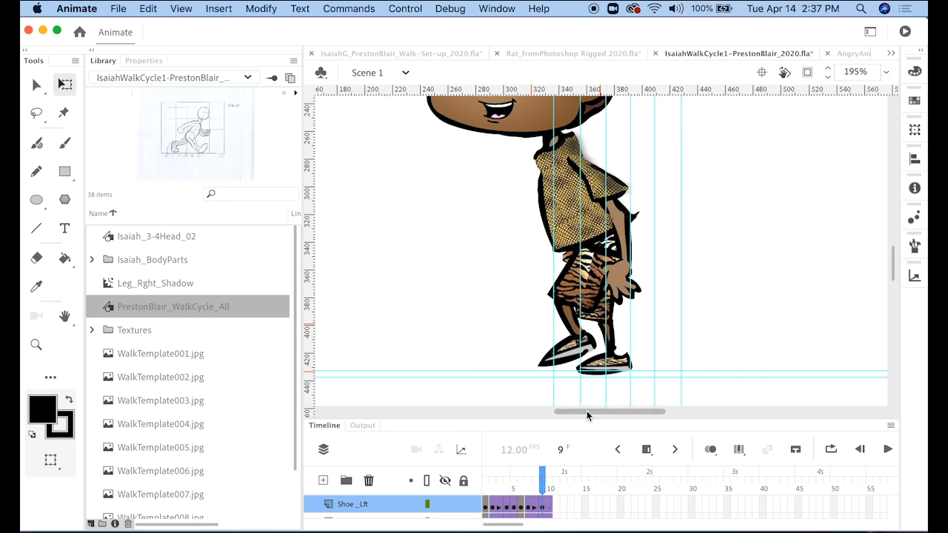
left_click(617, 343)
left_click_drag(628, 373, 613, 340)
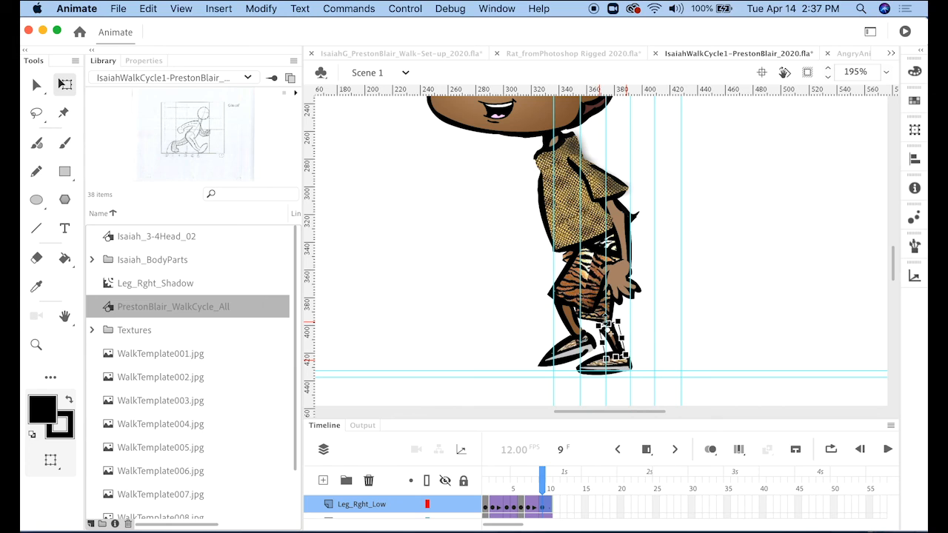
left_click(621, 316)
left_click_drag(633, 331, 653, 328)
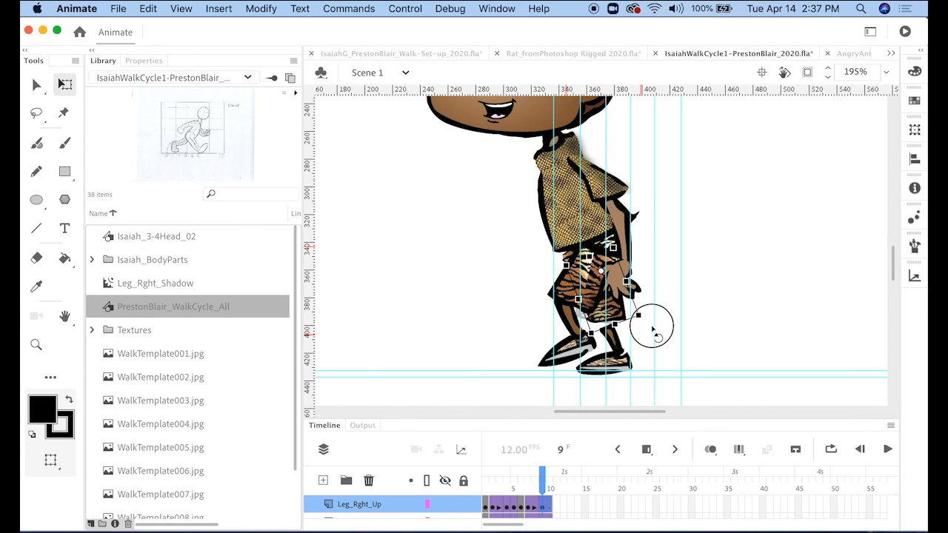
left_click(612, 333)
left_click_drag(619, 348, 623, 353)
left_click(658, 332)
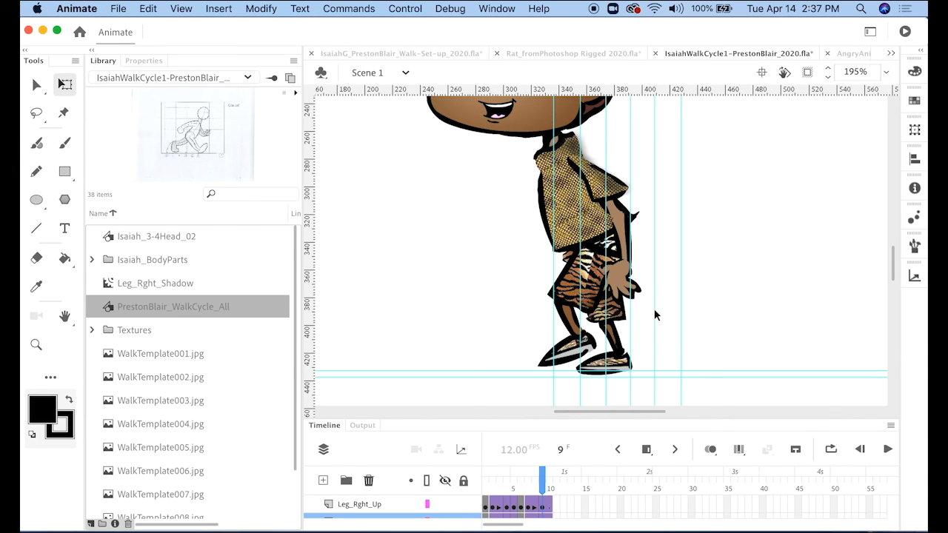
Step: Show the torso as an outline on frame 9, swing the right upper arm forward, and rejoin the right lower arm to it
left_click(580, 211)
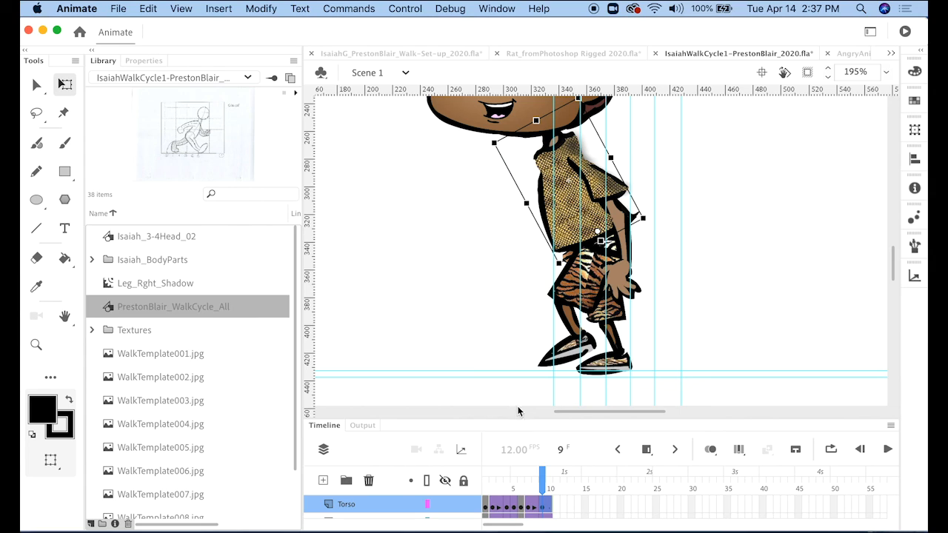
left_click(427, 504)
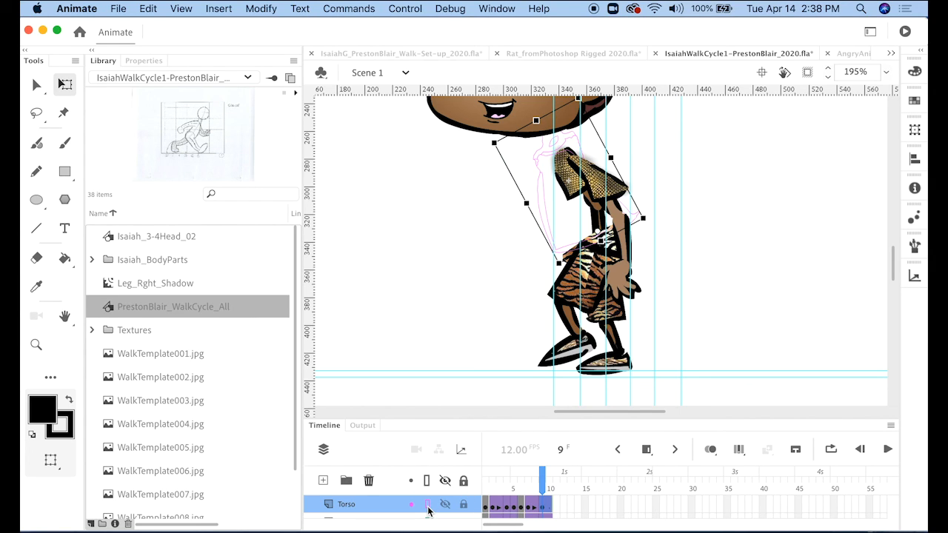
left_click(578, 196)
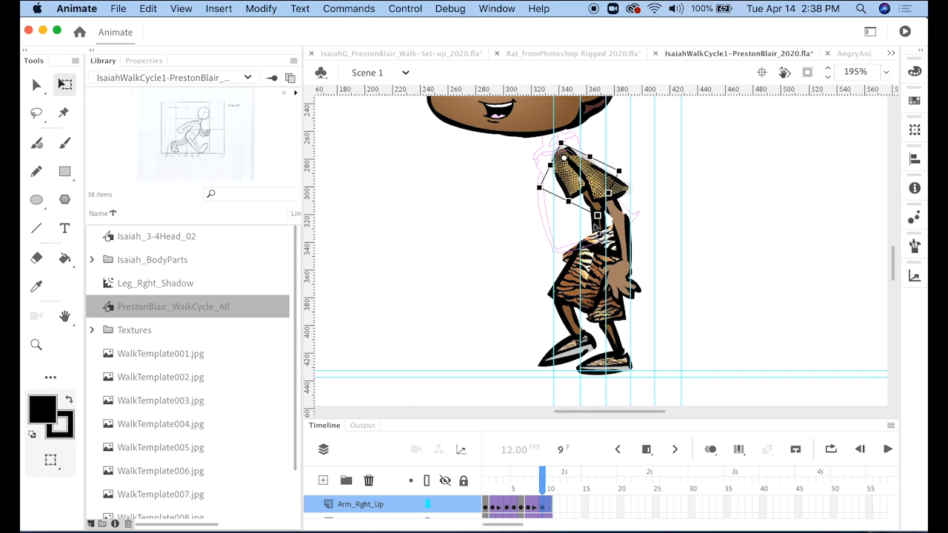
left_click_drag(597, 220, 485, 237)
left_click(596, 233)
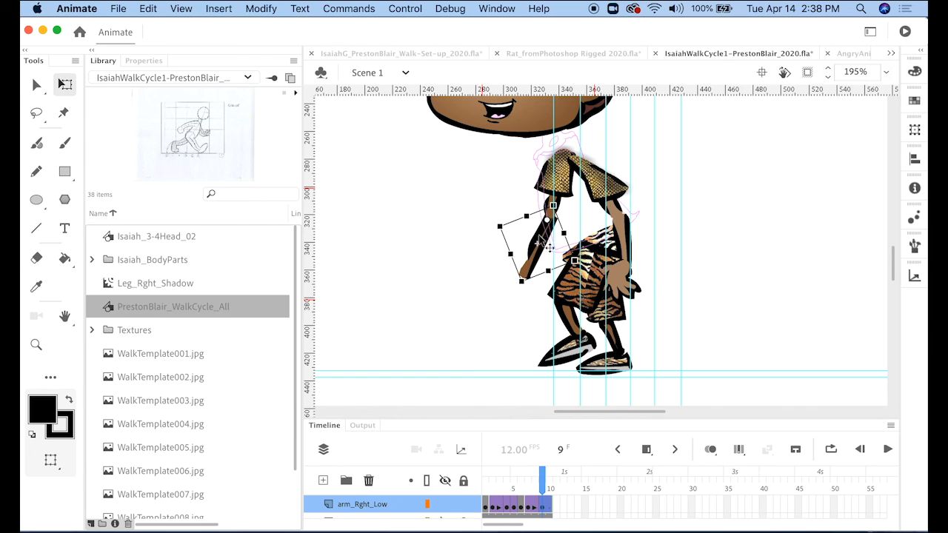
left_click(542, 236)
left_click_drag(551, 244, 522, 244)
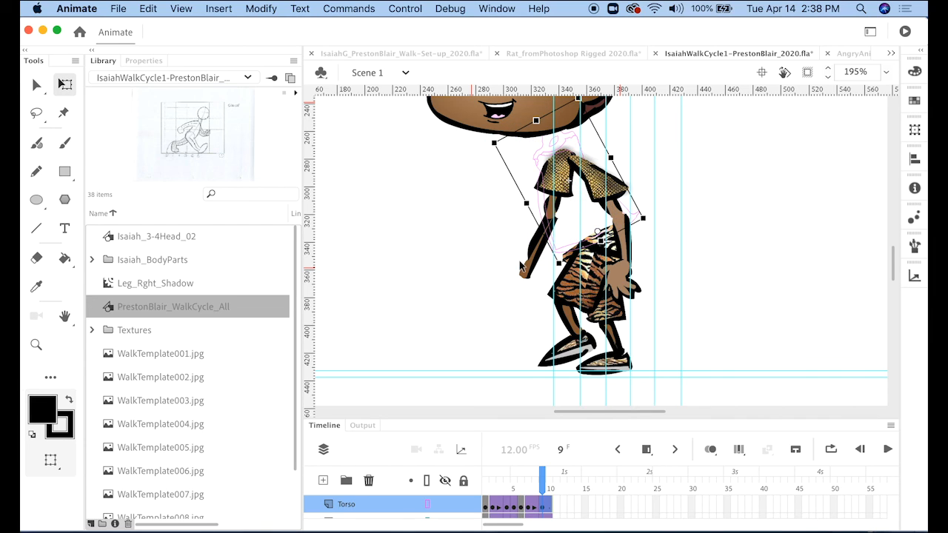
Step: Fine-tune the rotation of the right upper and lower arm on frame 9 so they join at the elbow
left_click(527, 268)
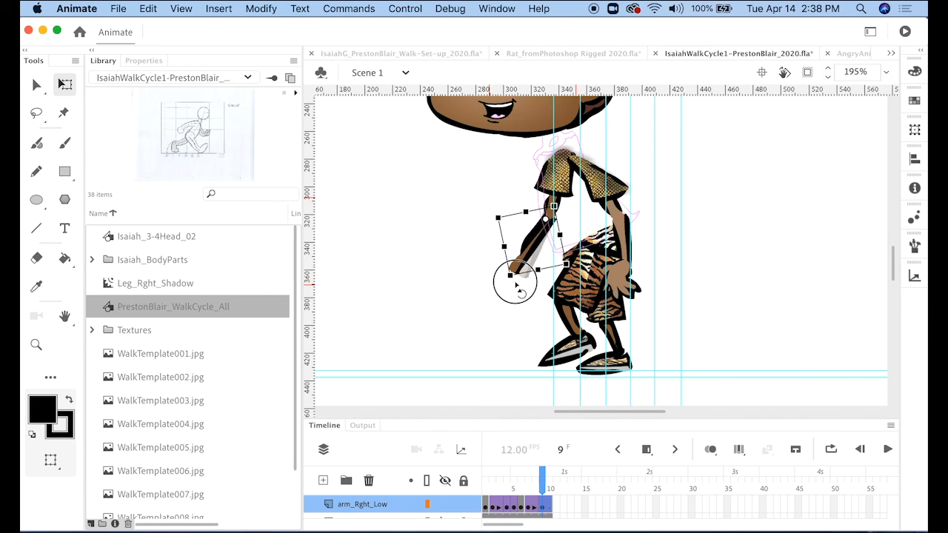
left_click(569, 200)
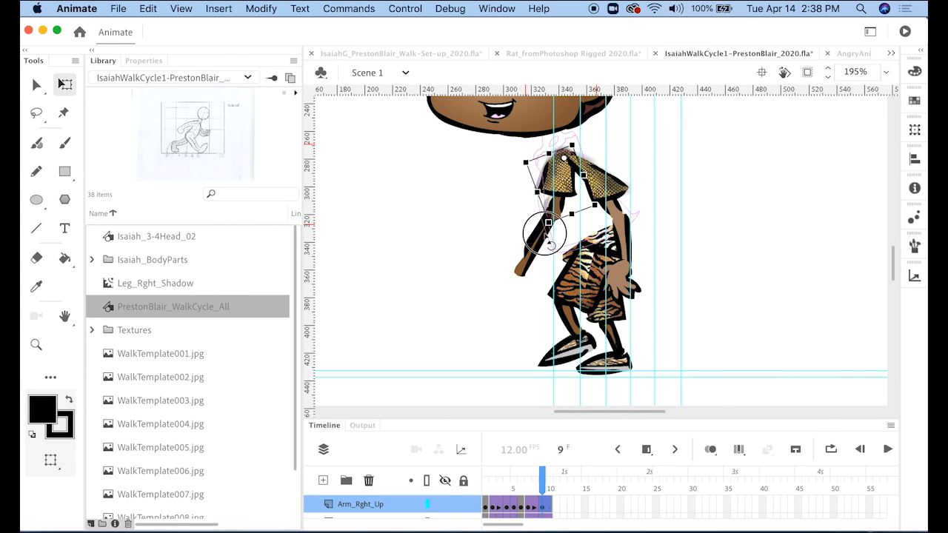
left_click(538, 251)
left_click_drag(536, 252, 537, 250)
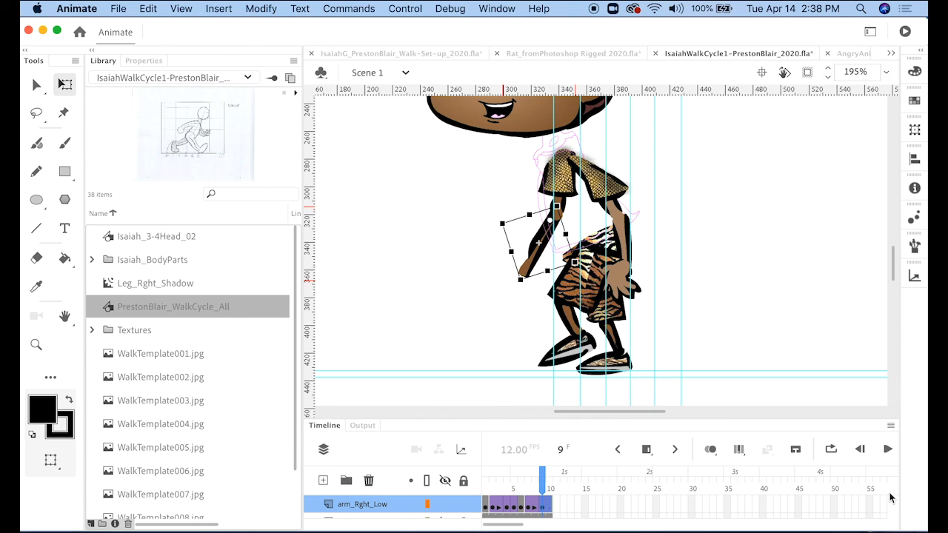
Step: Move the right hand on frame 9 forward and down to the wrist, and rotate it so the fingers point down
left_click_drag(815, 418, 827, 351)
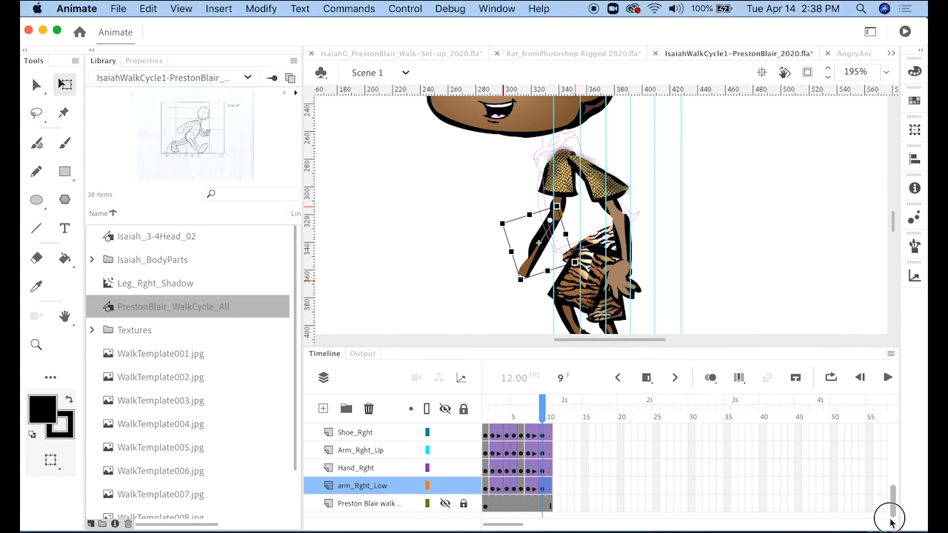
left_click(543, 471)
key("Left")
key("Left")
key("Left")
key("Left")
key("Left")
key("Left")
key("Left")
key("Left")
key("Left")
key("Left")
key("Left")
key("Left")
key("Left")
key("Left")
key("Left")
key("Left")
key("Left")
key("Left")
key("Left")
key("Left")
key("Down")
key("Down")
key("Down")
key("Down")
key("Down")
key("Down")
key("Down")
key("Down")
key("Down")
key("Down")
key("Down")
key("Down")
key("Down")
key("Down")
key("Down")
key("Left")
key("Left")
key("Left")
key("Left")
key("Left")
key("Left")
key("Left")
key("Left")
key("Left")
key("Left")
key("Left")
key("Left")
key("Left")
key("Left")
key("Left")
key("Left")
key("Left")
key("Left")
key("Left")
key("Left")
key("Right")
key("Right")
key("Right")
key("Right")
key("Right")
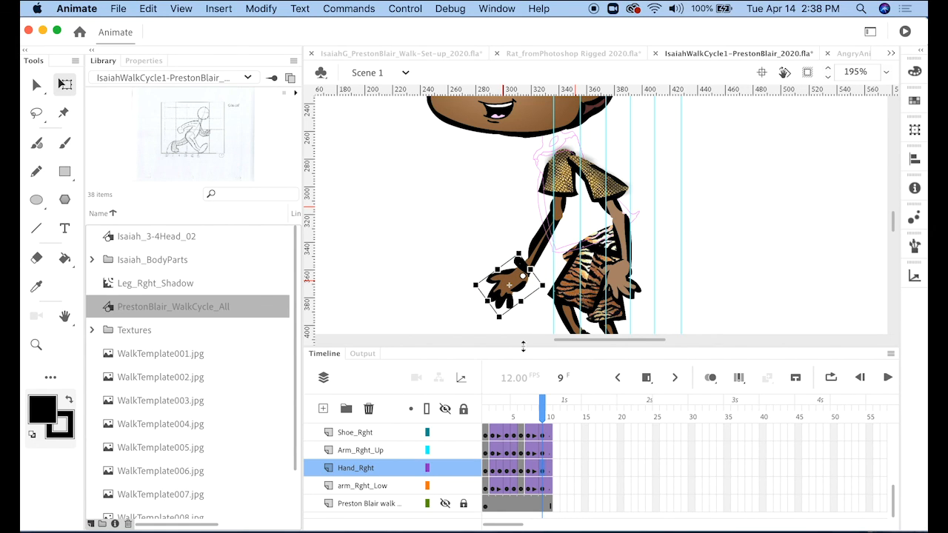
left_click_drag(496, 330, 554, 333)
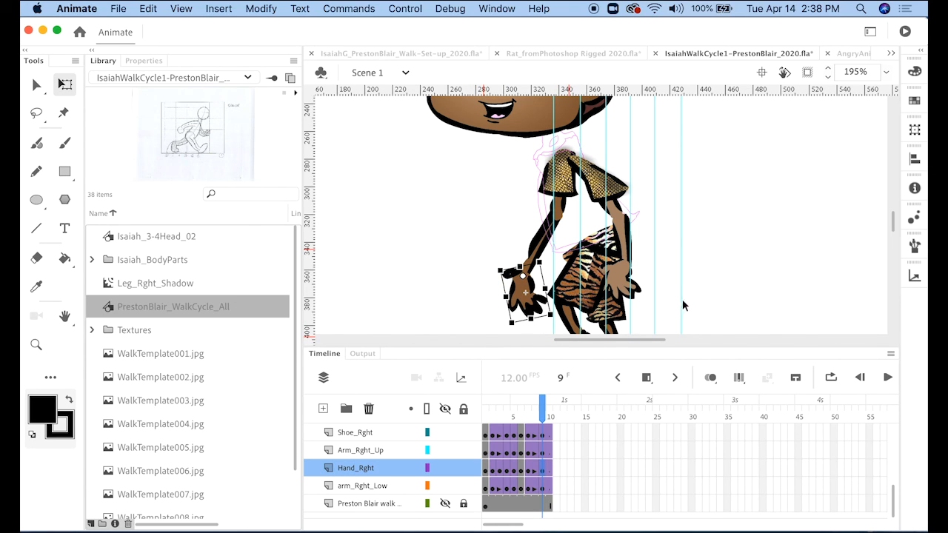
left_click_drag(506, 328, 514, 331)
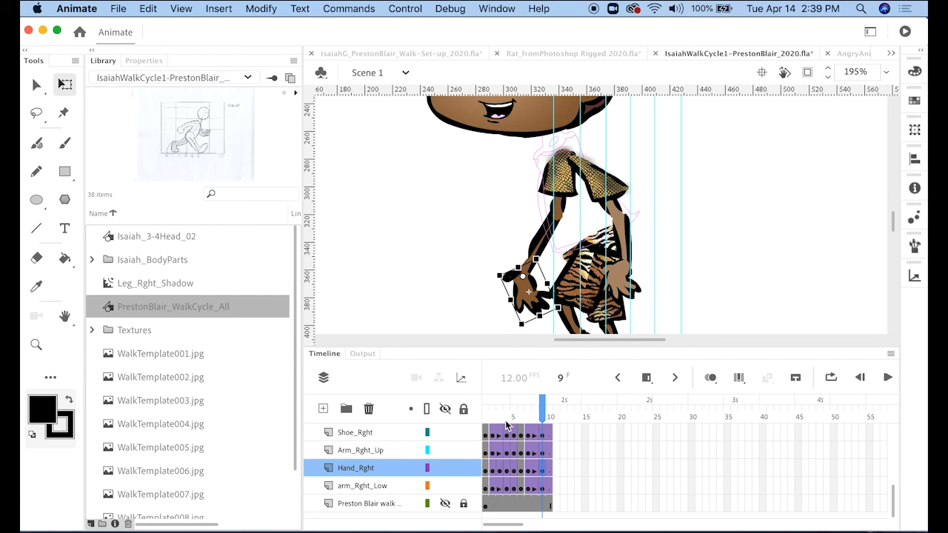
Step: Switch the Torso layer from outline back to full artwork display
scroll(441, 469, "up", 3)
scroll(440, 469, "up", 5)
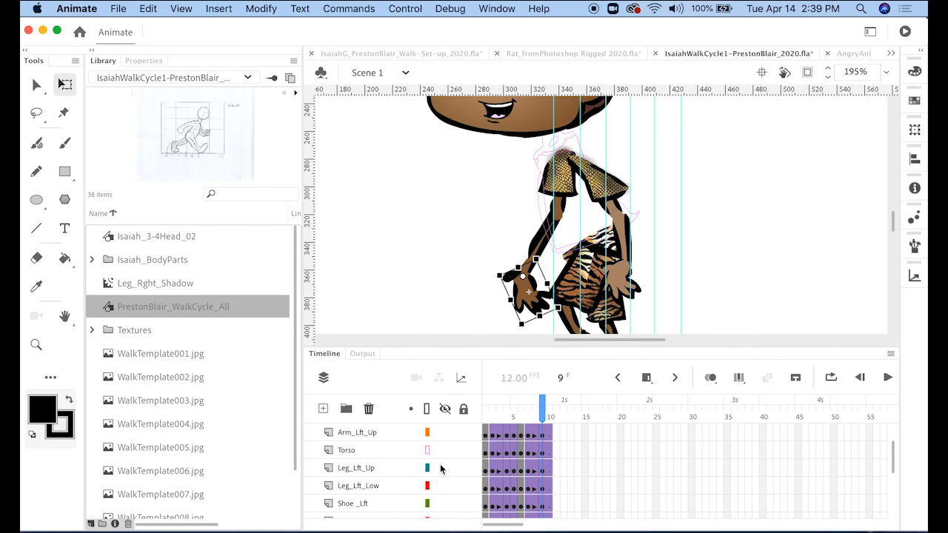
left_click(426, 449)
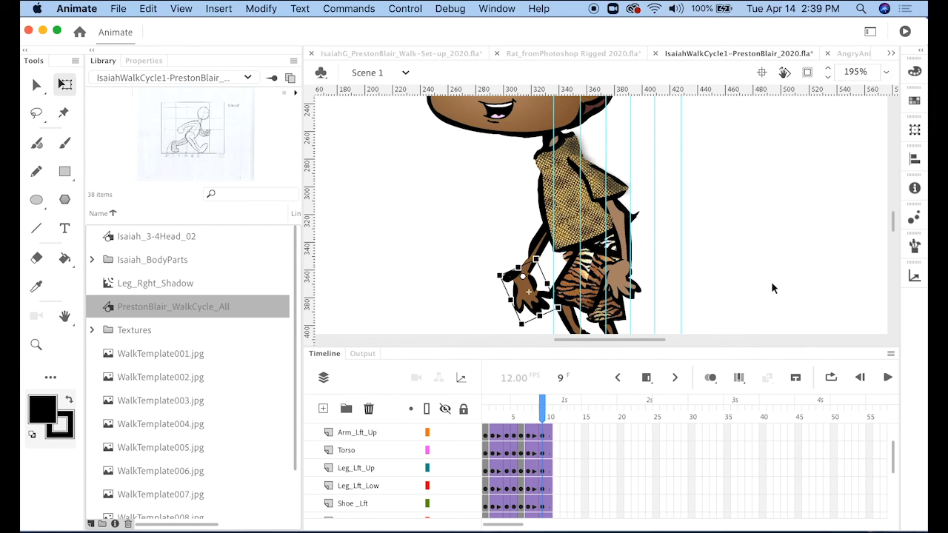
left_click_drag(734, 346, 737, 416)
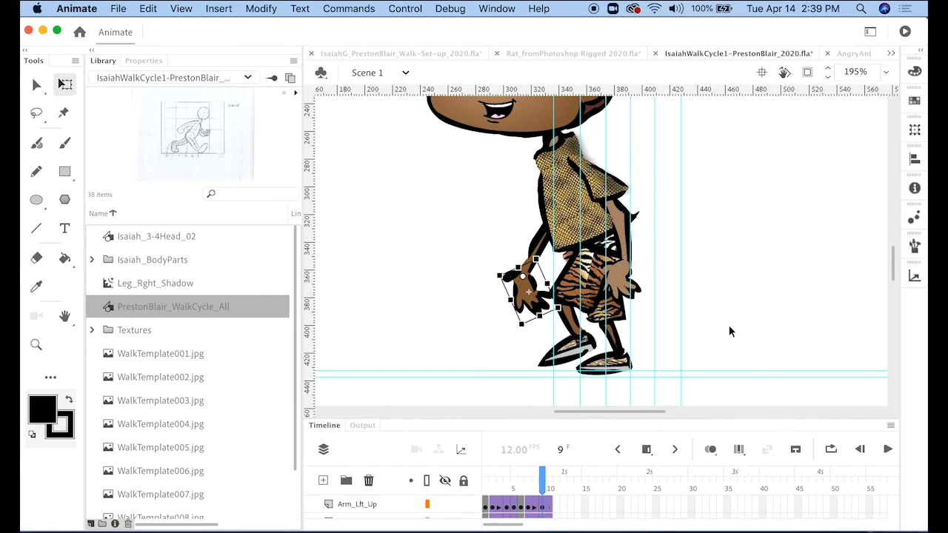
Step: Shift the right lower arm on frame 9 slightly toward the body and reattach the right hand at its wrist
scroll(734, 308, "up", 2)
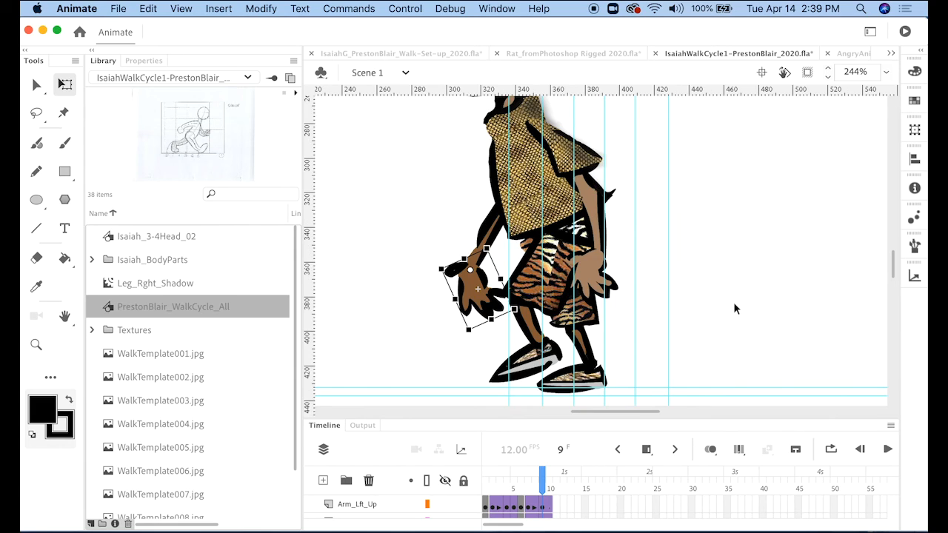
scroll(733, 303, "down", 3)
scroll(733, 303, "down", 1)
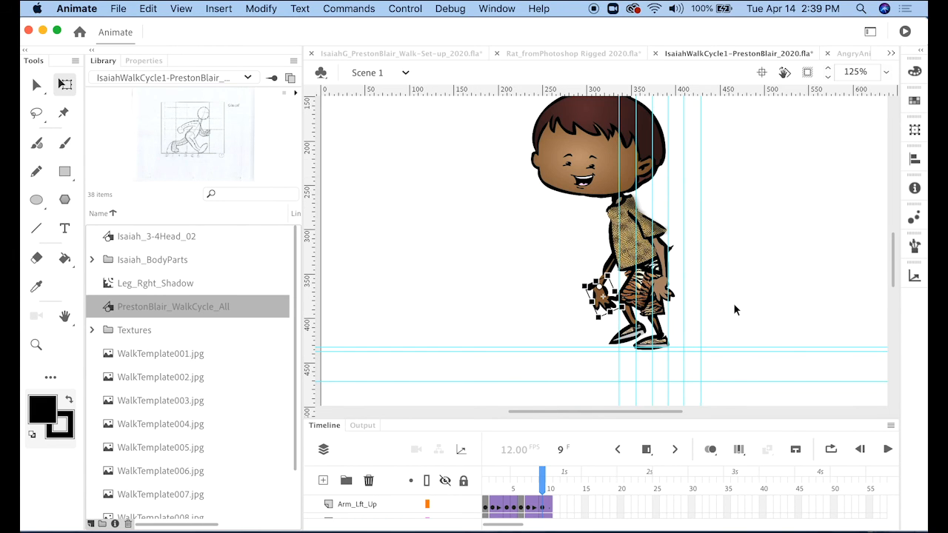
mouse_move(817, 237)
left_mouse_down()
mouse_move(814, 273)
mouse_move(814, 254)
left_mouse_up()
left_click(444, 324)
mouse_move(539, 490)
left_mouse_down()
mouse_move(540, 478)
mouse_move(493, 469)
mouse_move(544, 477)
left_mouse_up()
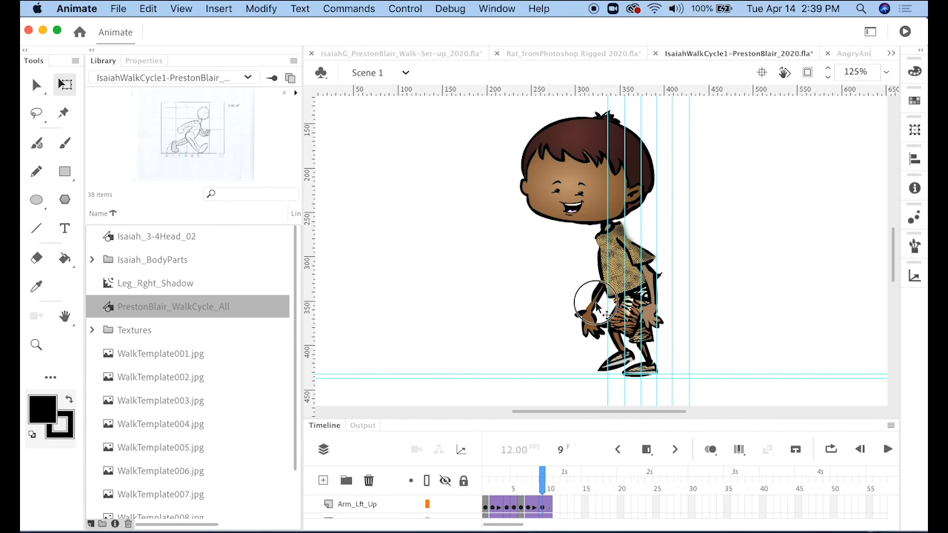
left_click(597, 305)
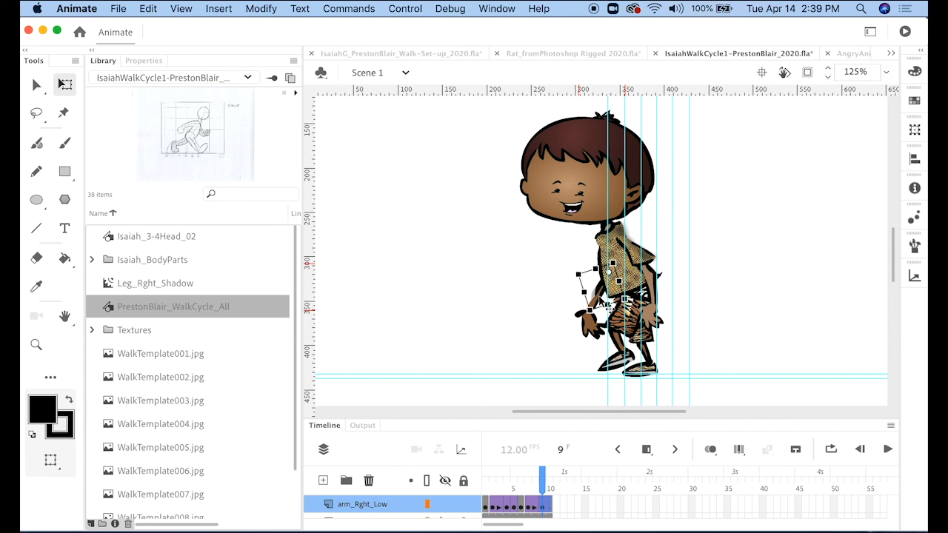
left_click(590, 320)
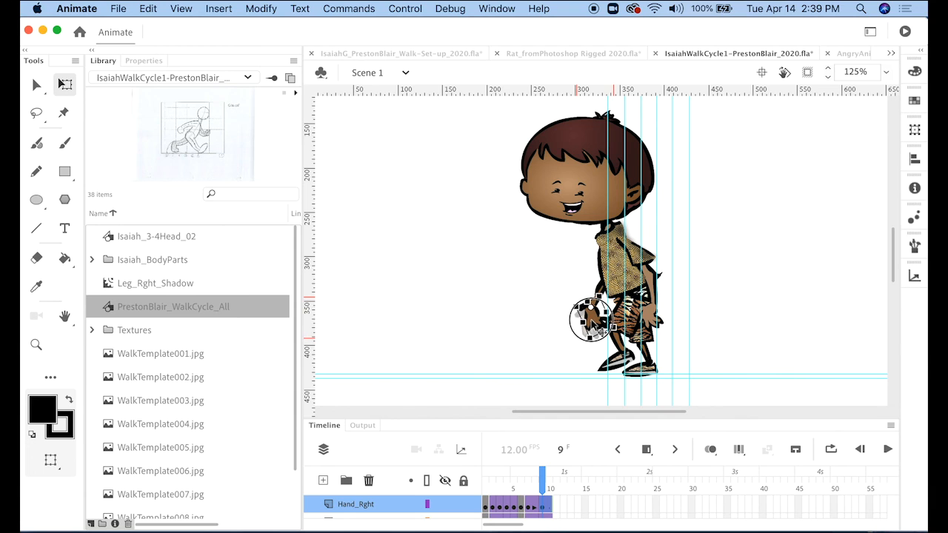
Step: Insert keyframes at frame 8 on all body-part layers from Head to arm_Rght_Low
mouse_move(544, 473)
left_mouse_down()
mouse_move(508, 476)
mouse_move(563, 476)
mouse_move(508, 476)
mouse_move(556, 474)
mouse_move(521, 475)
mouse_move(538, 474)
left_mouse_up()
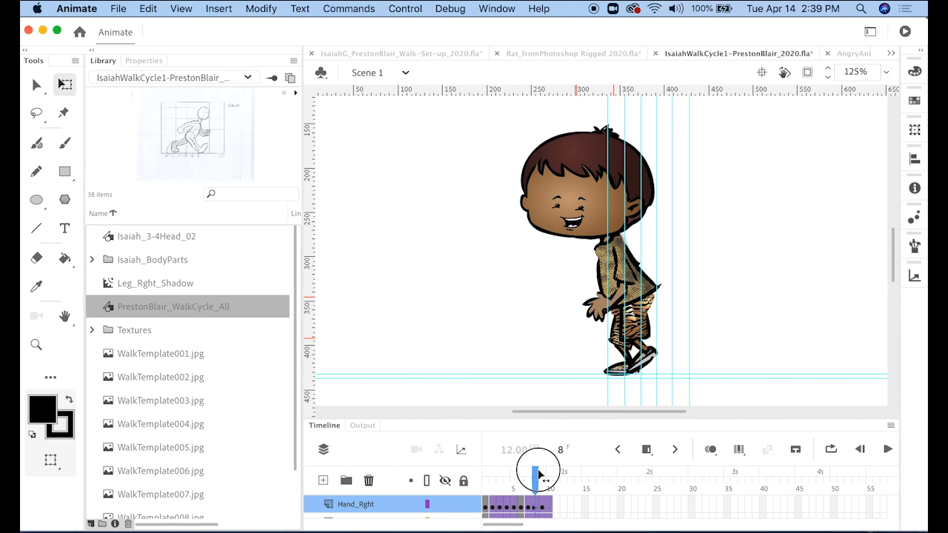
left_click(592, 314)
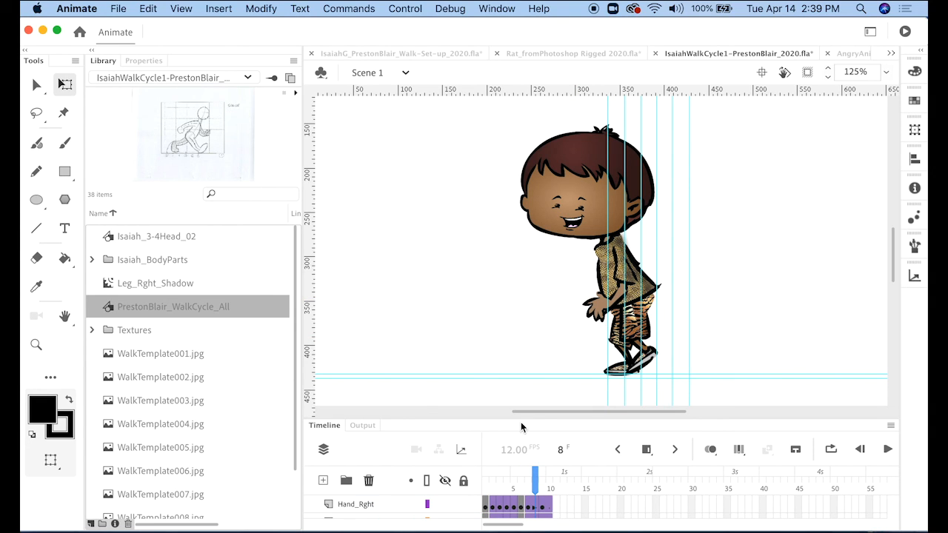
left_click_drag(522, 419, 537, 281)
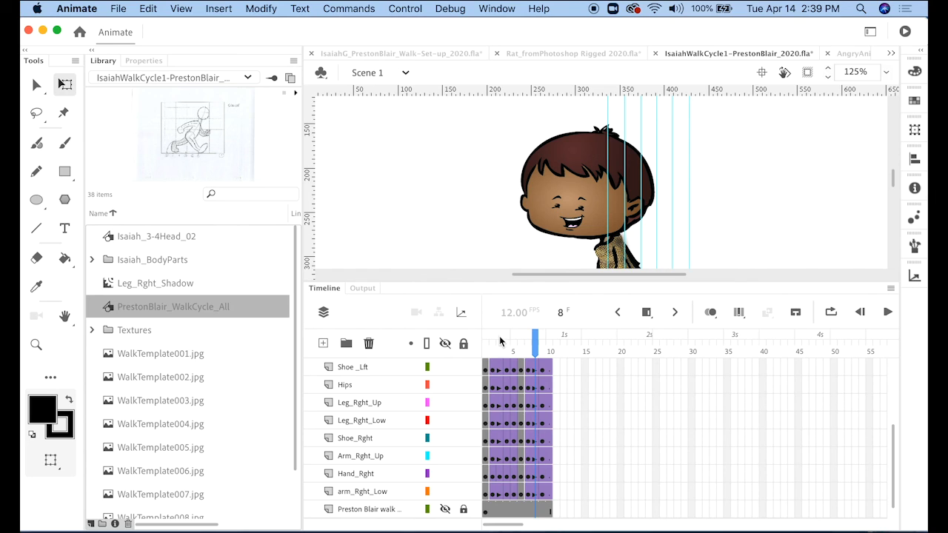
left_click_drag(487, 283, 499, 152)
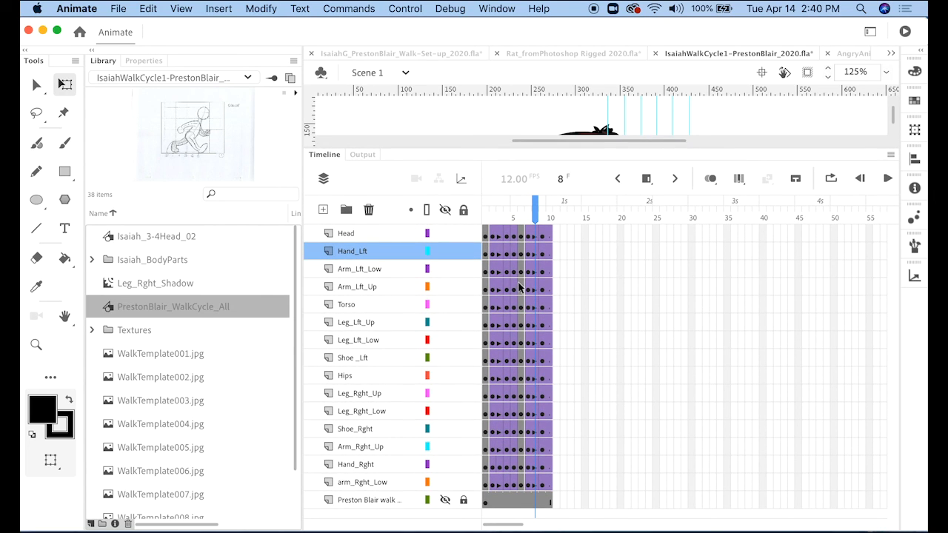
left_click(537, 234)
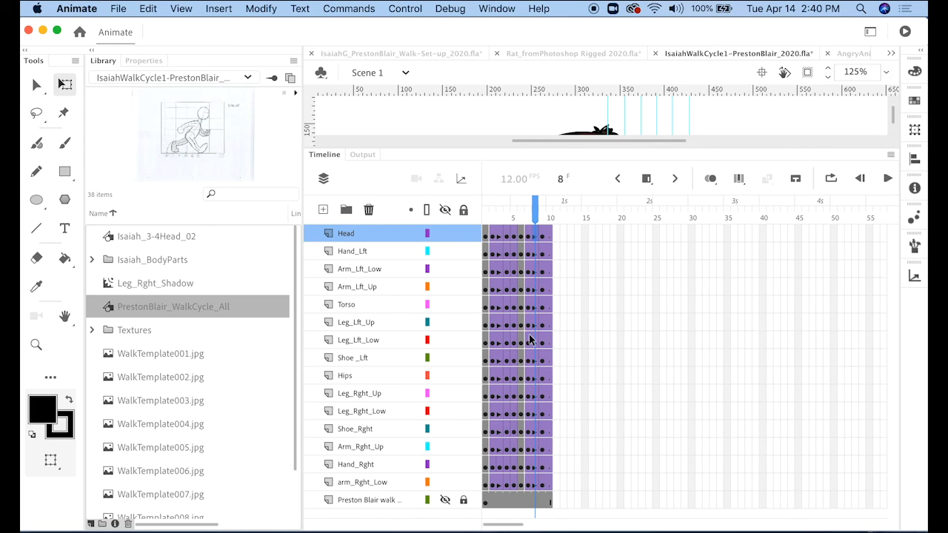
left_click(535, 488)
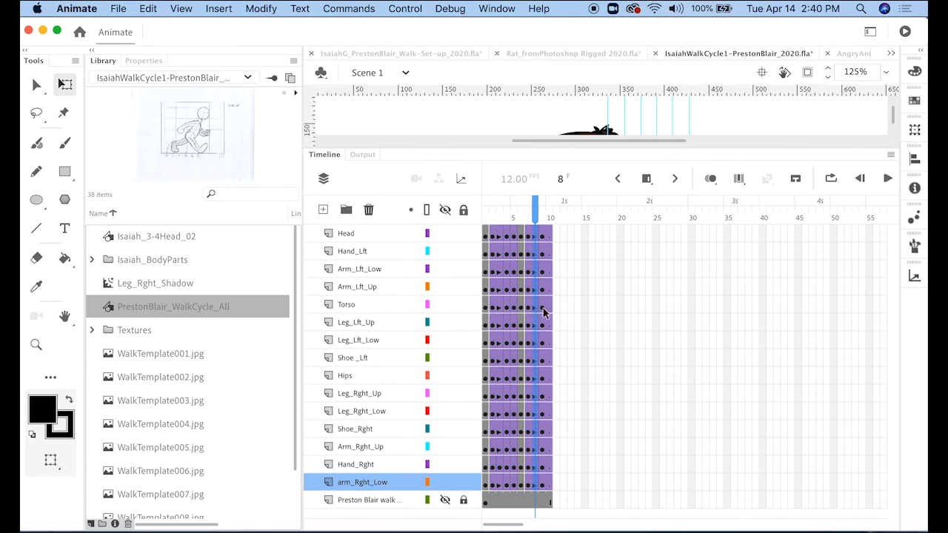
right_click(538, 241)
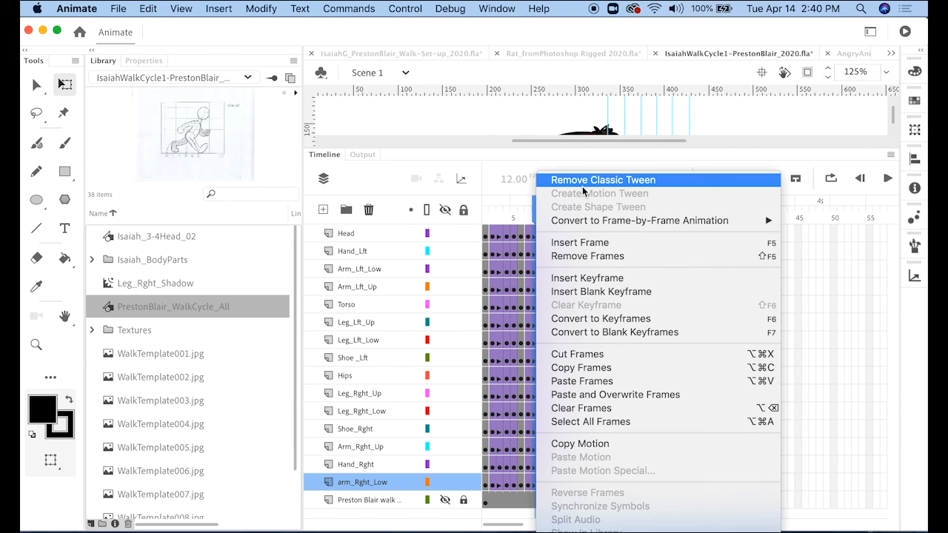
left_click(587, 279)
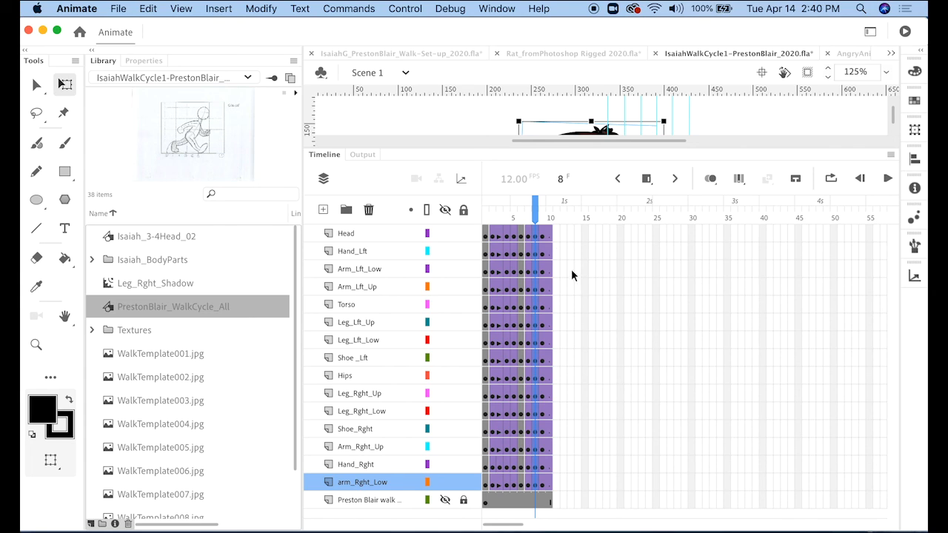
Step: Shift the left hand on frame 8 slightly forward and down, and rotate it at the wrist
left_click_drag(450, 148, 463, 417)
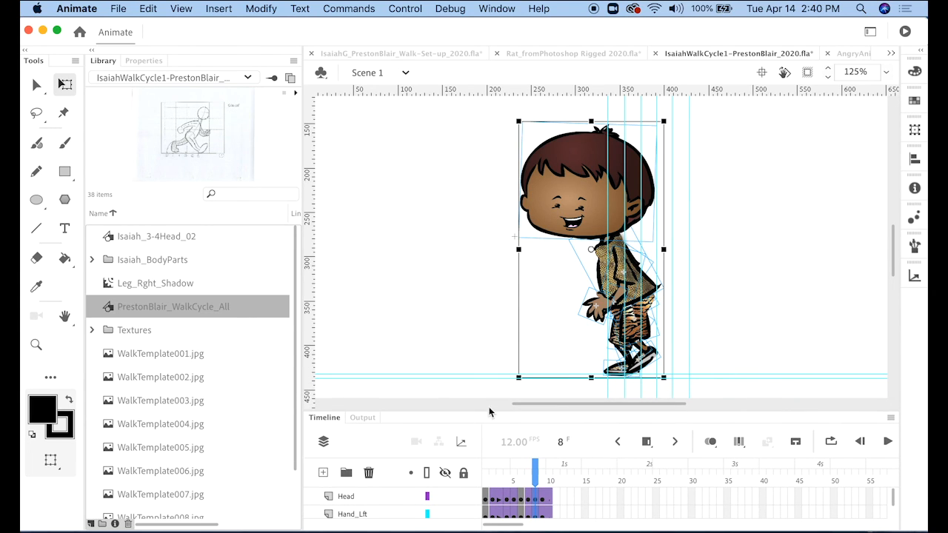
left_click(745, 323)
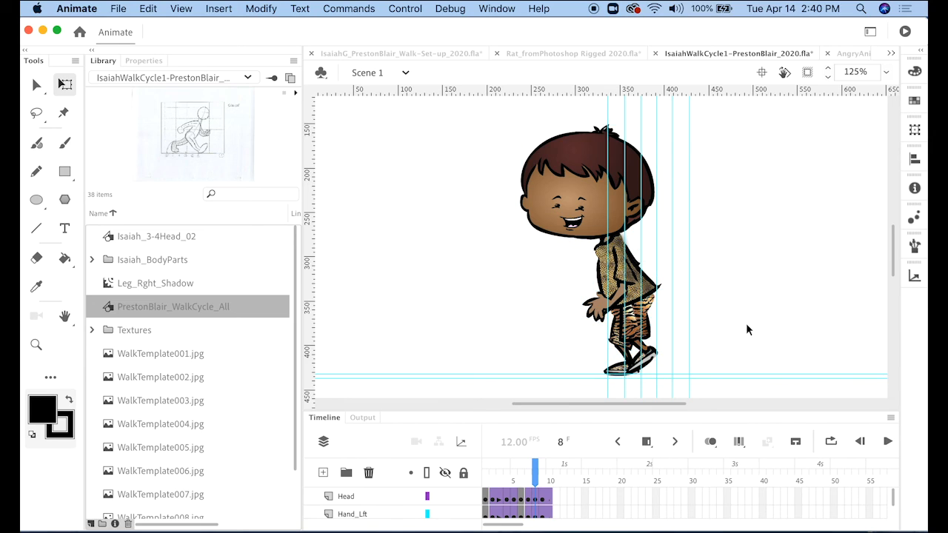
left_click(599, 315)
mouse_move(600, 315)
left_mouse_down()
mouse_move(568, 339)
mouse_move(586, 317)
left_mouse_up()
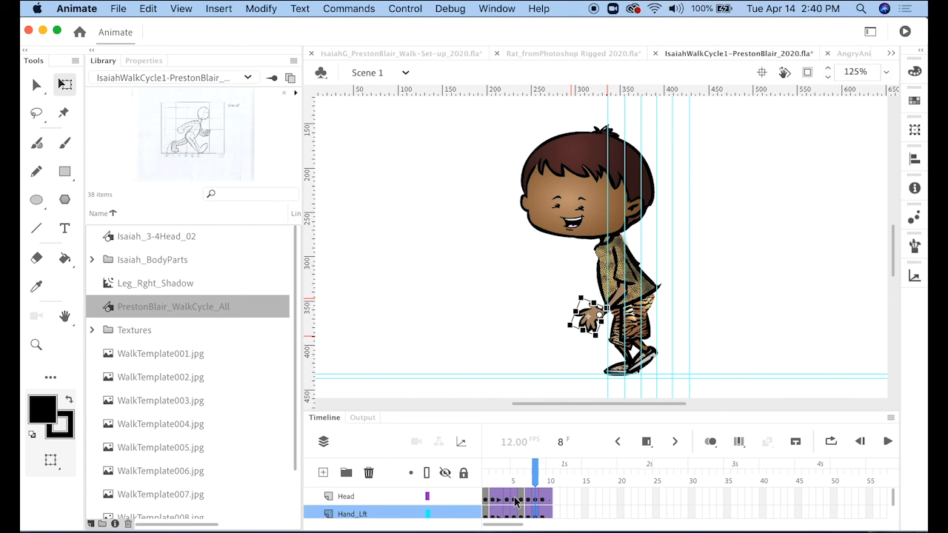
left_click_drag(533, 472, 536, 472)
left_click(589, 325)
left_click_drag(562, 327, 552, 311)
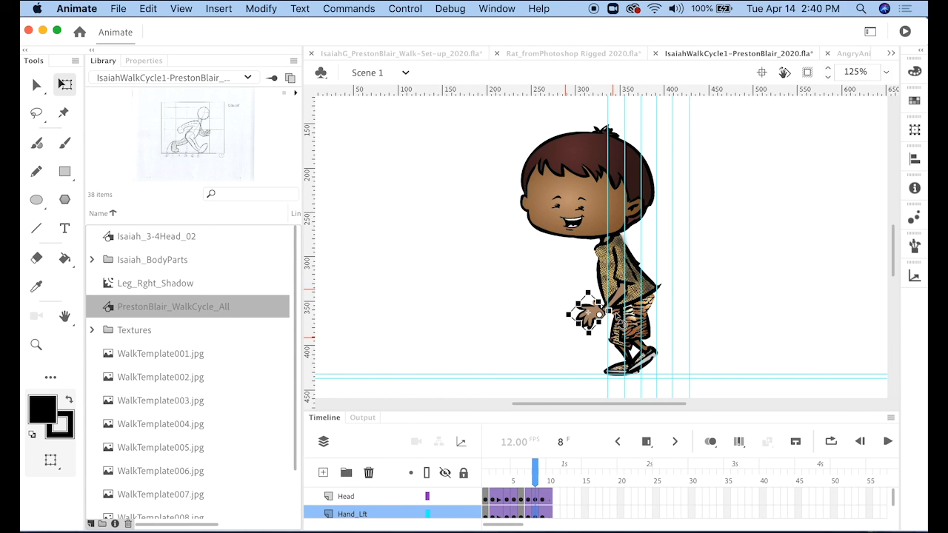
Step: Insert keyframes at frame 3 on all body-part layers from Head to arm_Rght_Low
left_click_drag(536, 479, 501, 460)
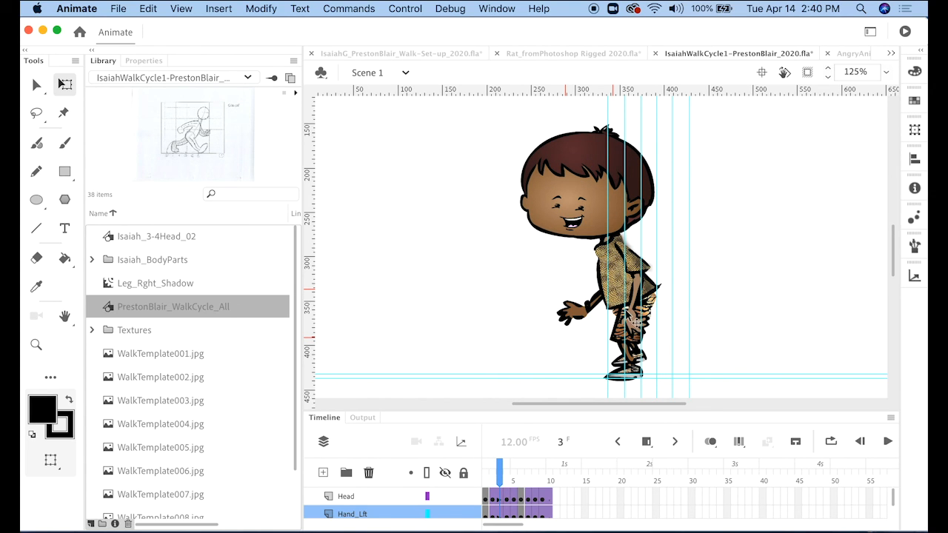
left_click_drag(493, 409, 514, 204)
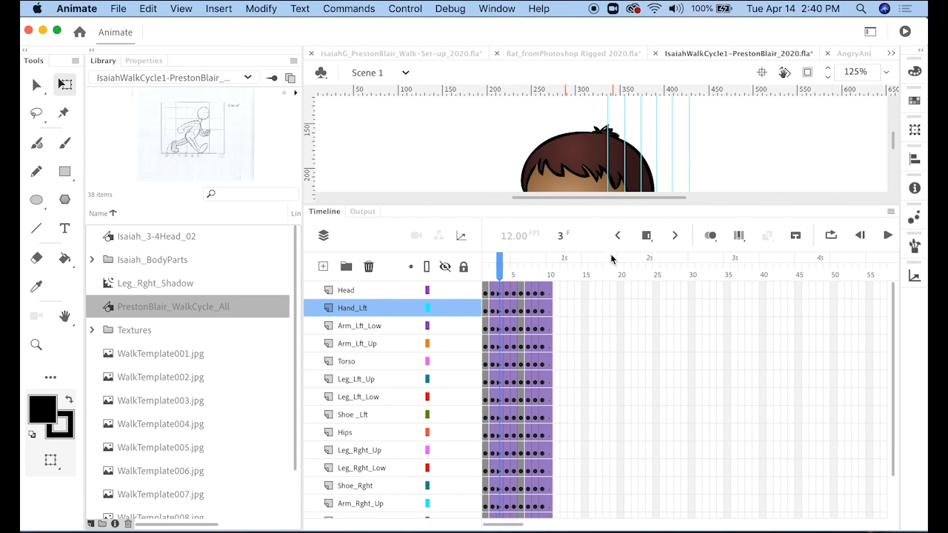
left_click(500, 294)
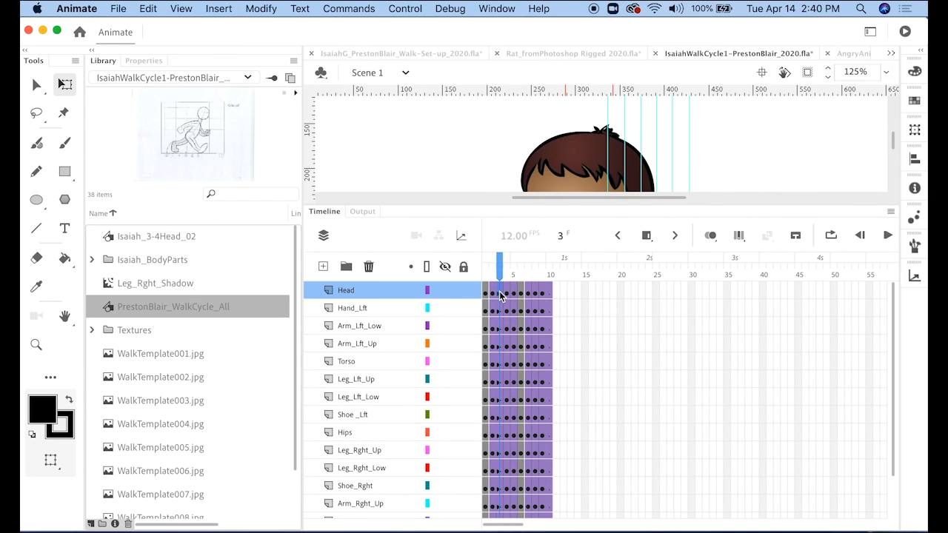
scroll(614, 465, "down", 3)
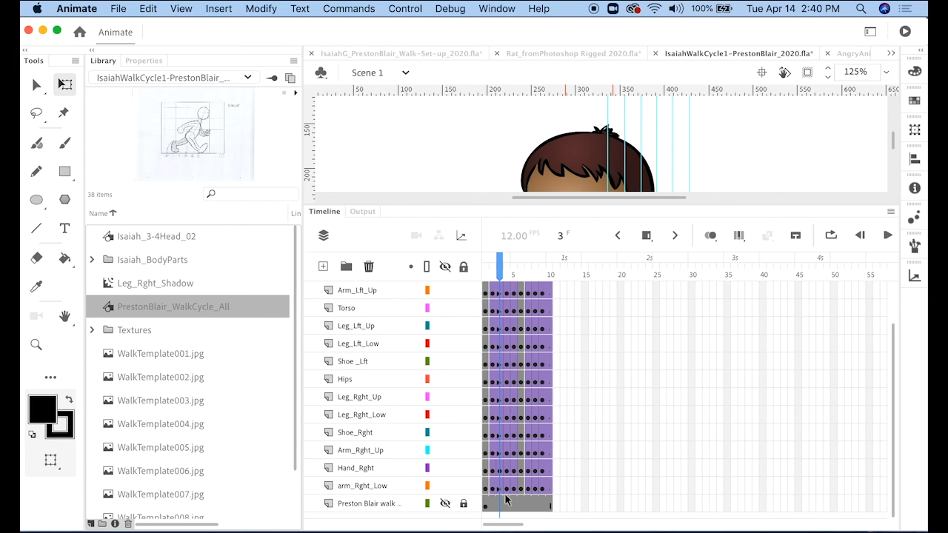
left_click(499, 487)
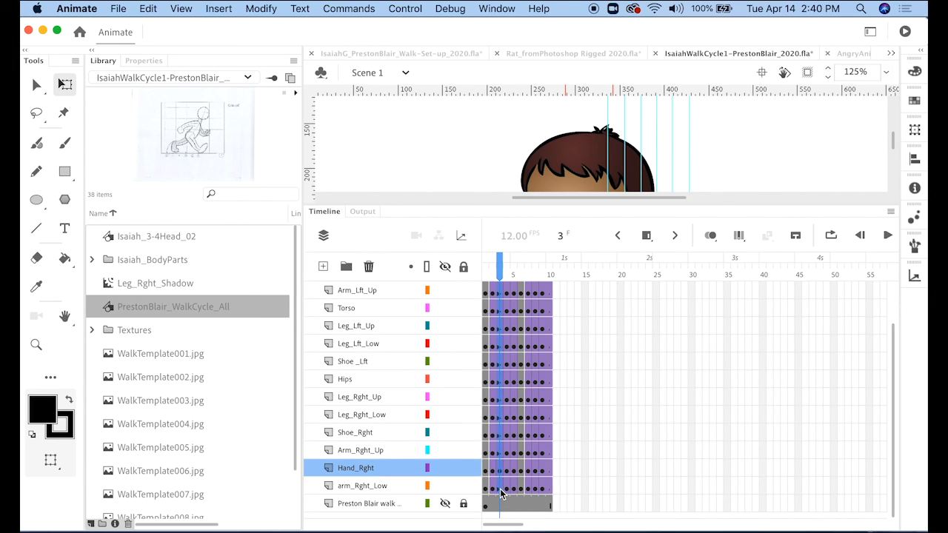
right_click(501, 311)
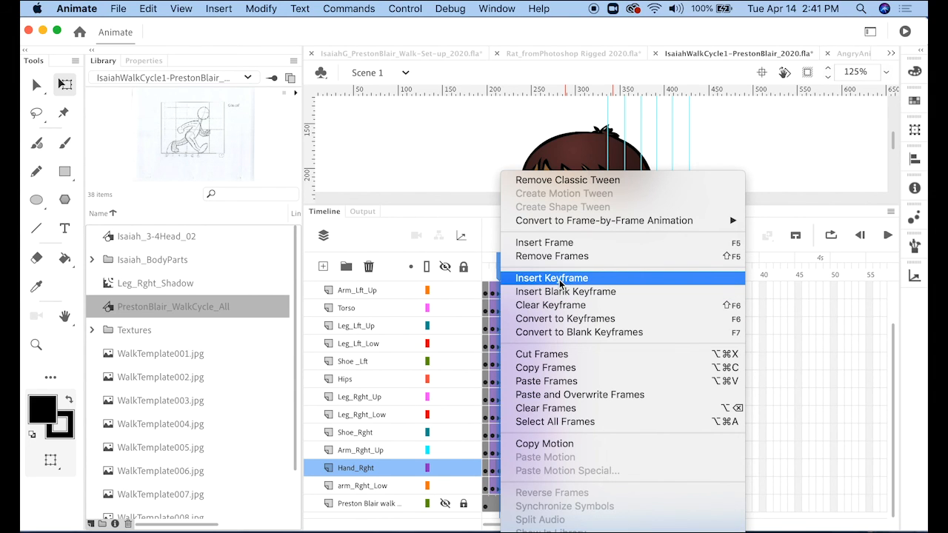
left_click(582, 279)
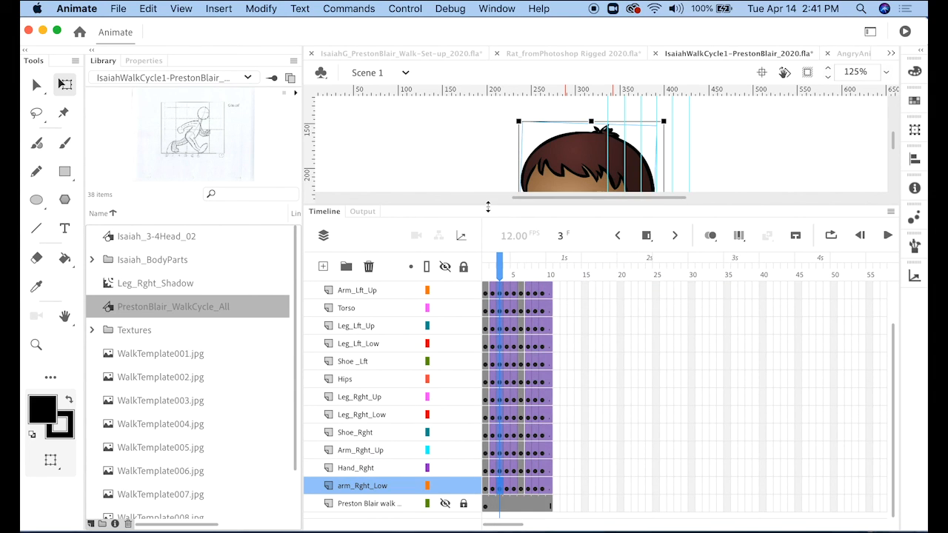
Step: Shrink the timeline panel to reveal the whole character and rotate the left hand on frame 3 slightly at its wrist
left_click_drag(486, 205, 486, 228)
left_click_drag(486, 310, 478, 404)
left_click(789, 297)
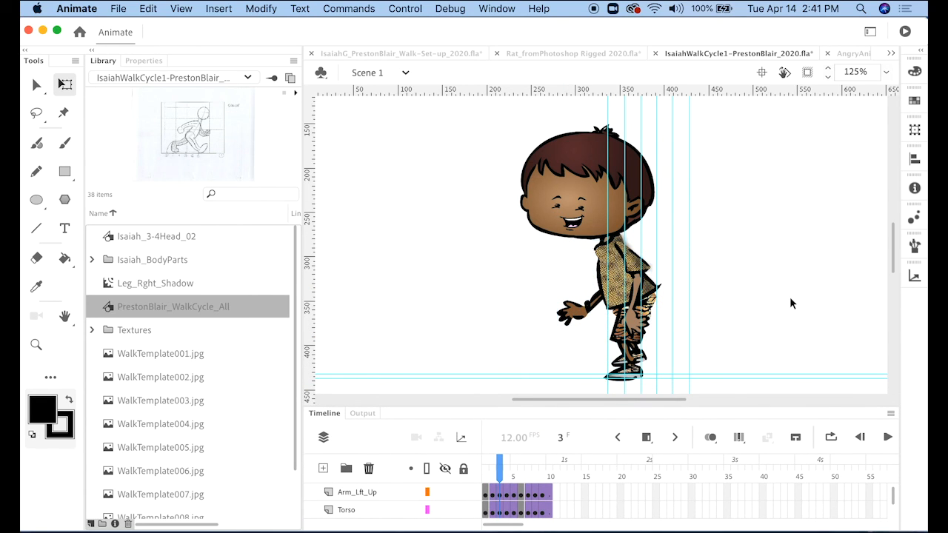
left_click(643, 336)
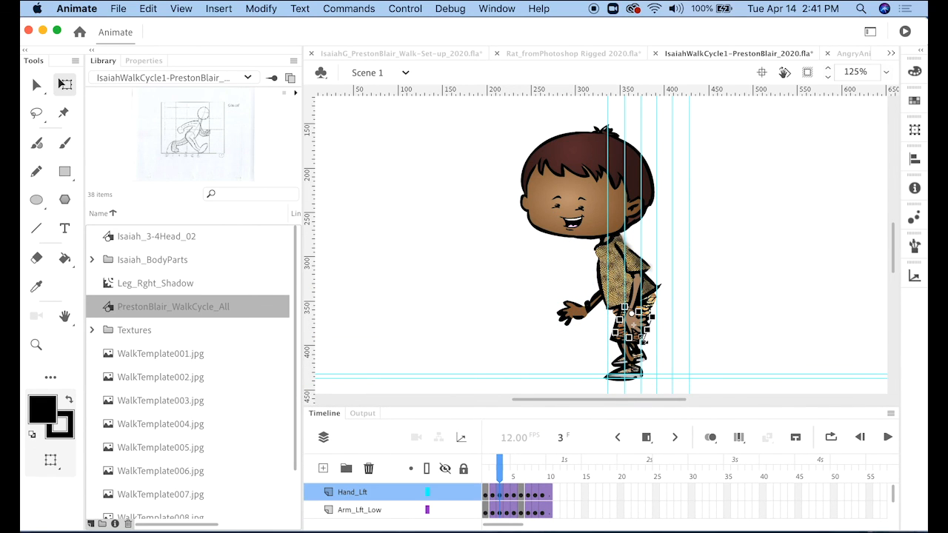
left_click_drag(641, 327, 674, 308)
left_click(780, 301)
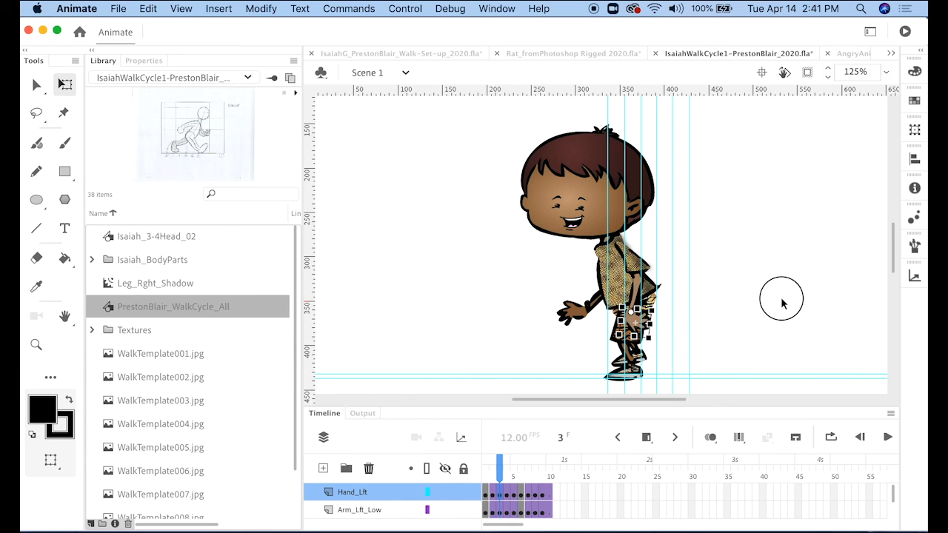
Step: Rotate the right hand on frame 9 slightly at the wrist so it hangs closer to the body
mouse_move(499, 461)
left_mouse_down()
mouse_move(484, 465)
mouse_move(533, 465)
mouse_move(493, 467)
left_mouse_up()
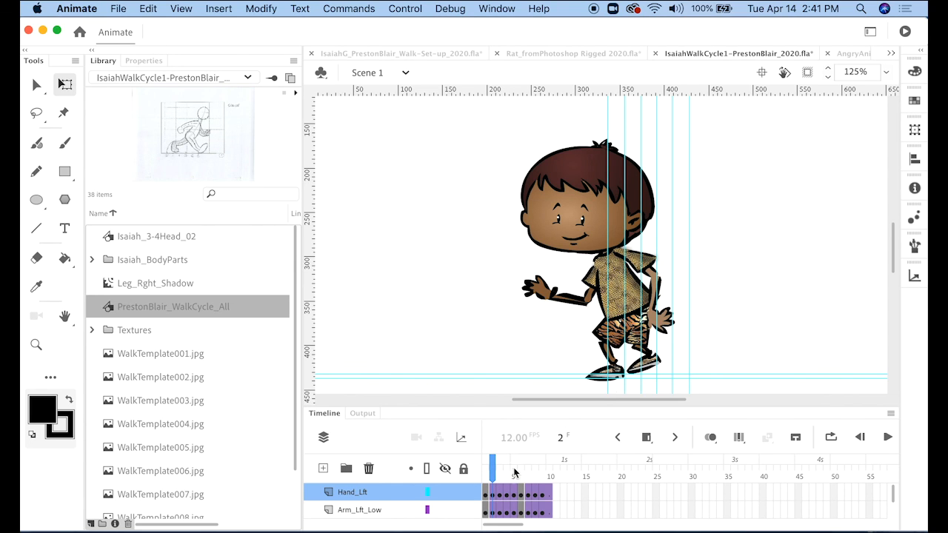
left_click_drag(493, 470, 522, 460)
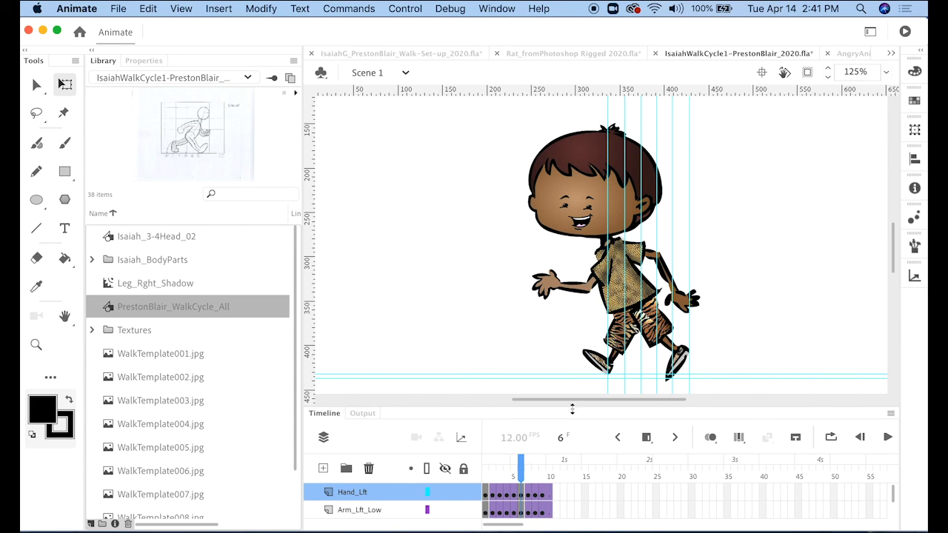
left_click_drag(524, 474, 501, 471)
left_click_drag(507, 470, 542, 470)
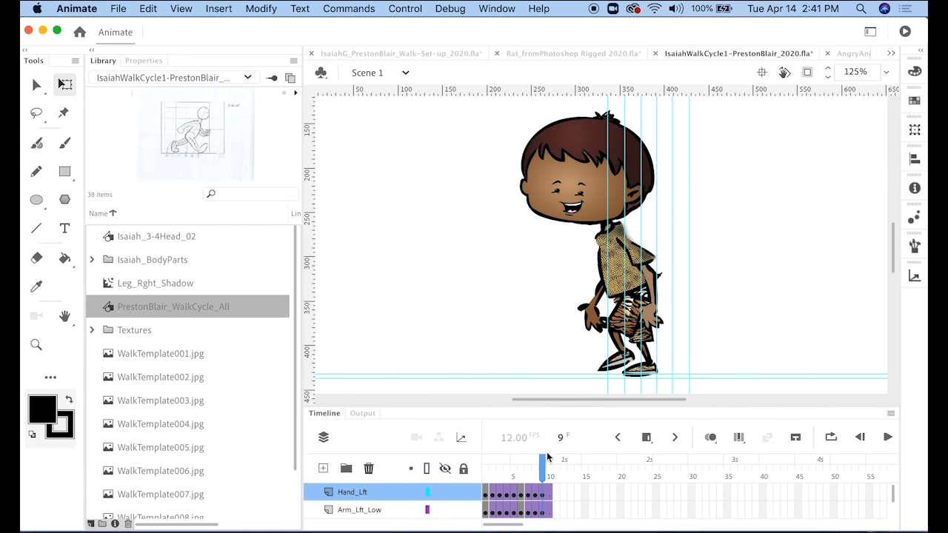
left_click(607, 306)
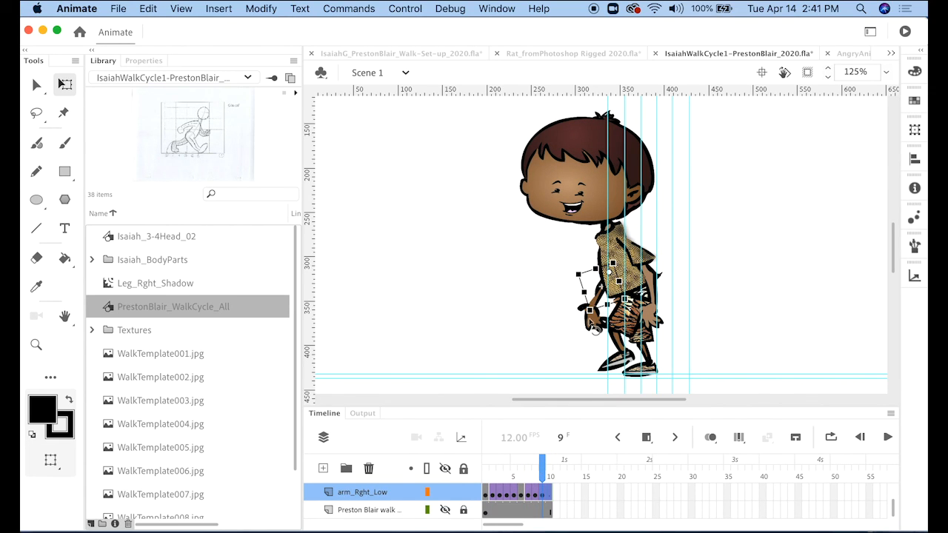
mouse_move(594, 330)
left_mouse_down()
mouse_move(582, 338)
mouse_move(590, 327)
left_mouse_up()
left_click(596, 327)
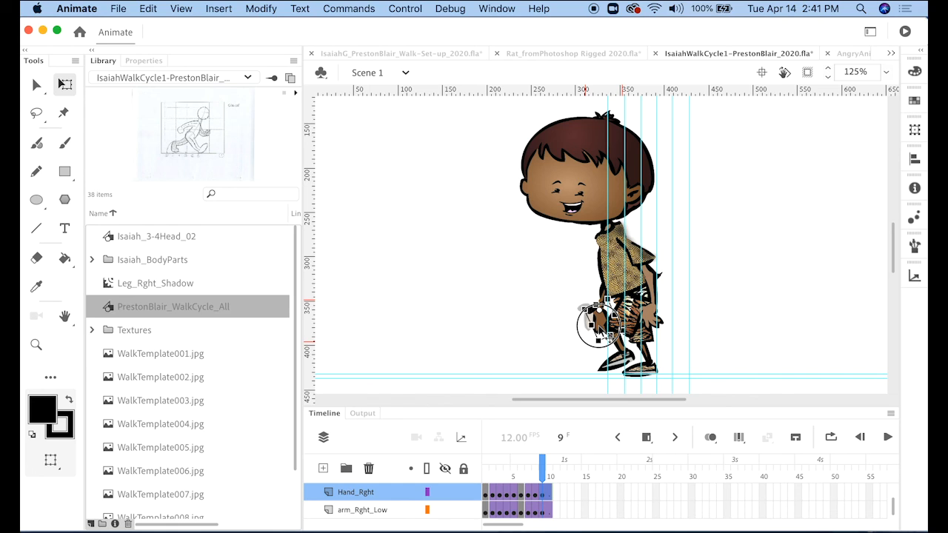
Step: Scrub back and forth between frames 1 and 10 to check how the walk poses flow together
left_click(520, 464)
left_click_drag(520, 463, 485, 448)
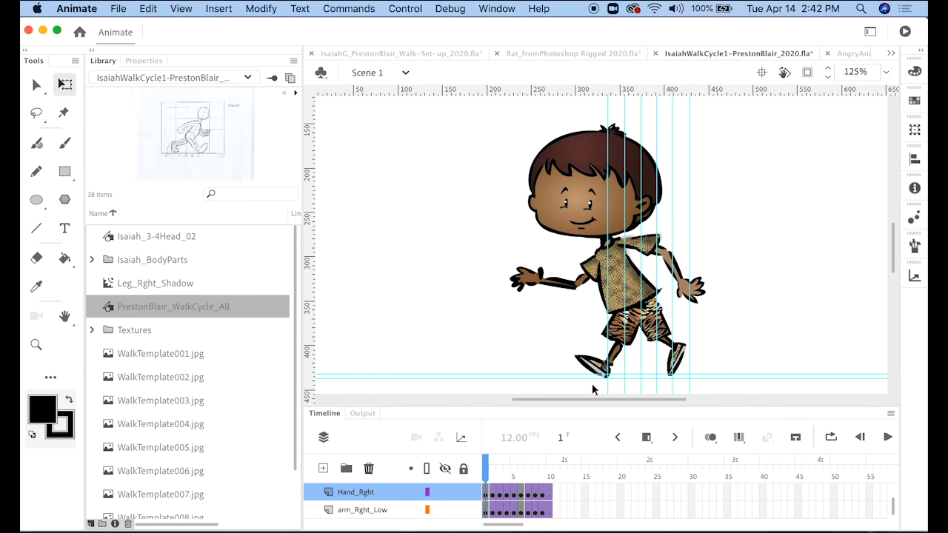
left_click_drag(486, 462, 541, 464)
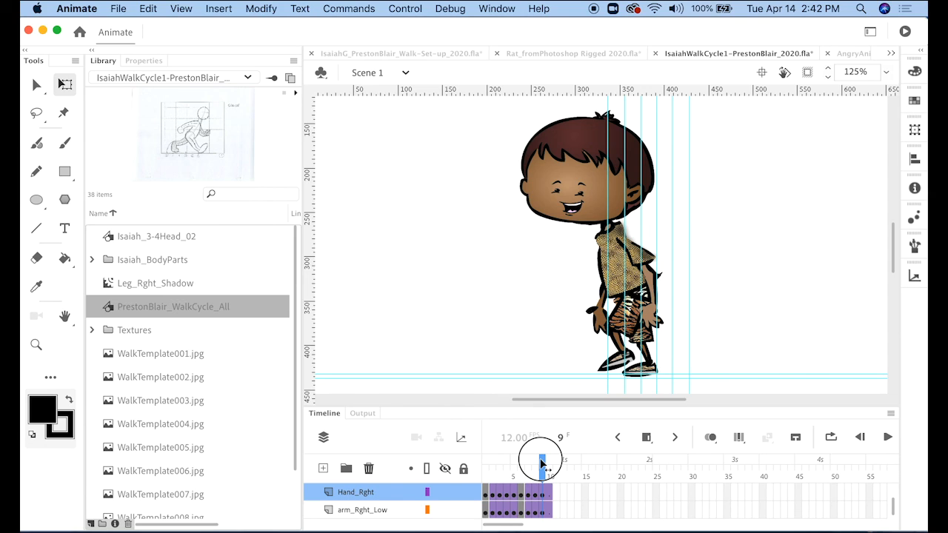
mouse_move(541, 465)
left_mouse_down()
mouse_move(528, 467)
mouse_move(556, 465)
mouse_move(480, 464)
mouse_move(555, 464)
mouse_move(519, 460)
mouse_move(544, 460)
left_mouse_up()
left_click_drag(541, 460, 481, 468)
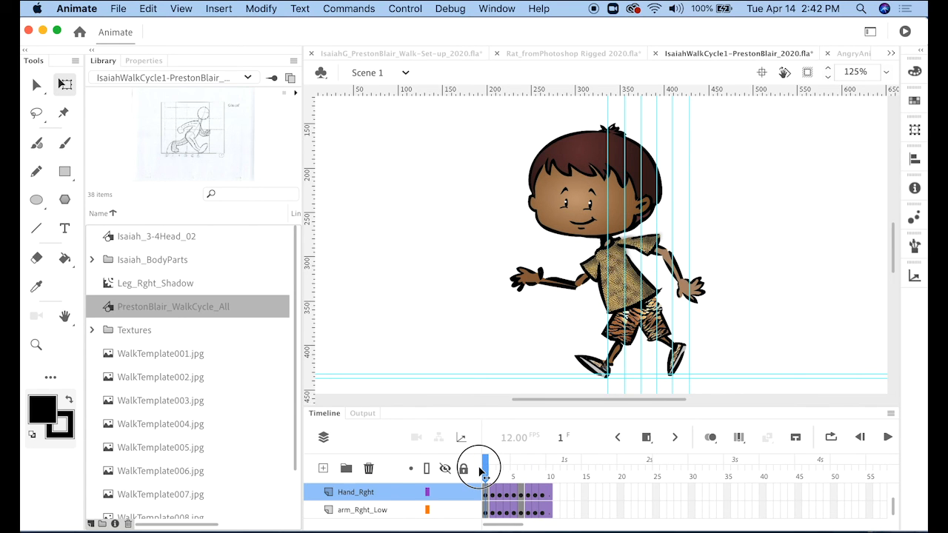
left_click_drag(481, 470, 553, 472)
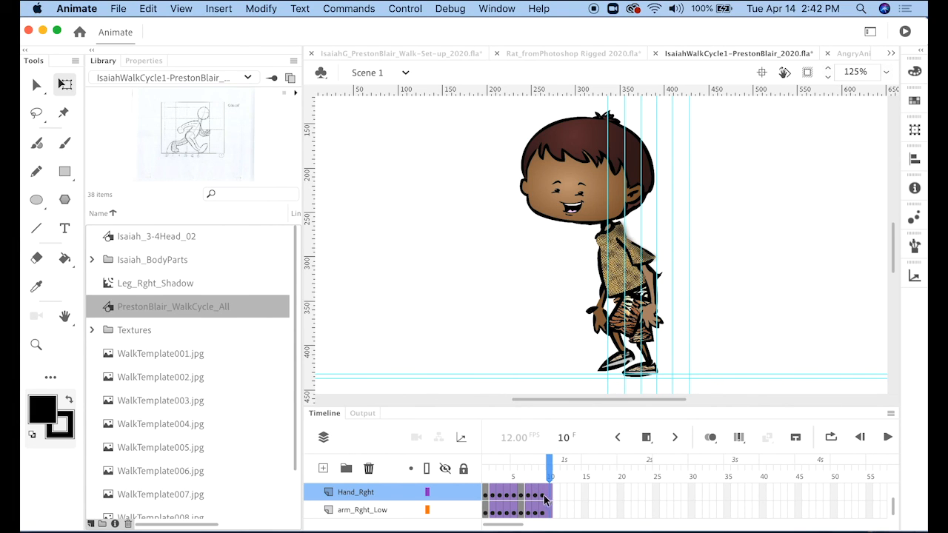
left_click(543, 469)
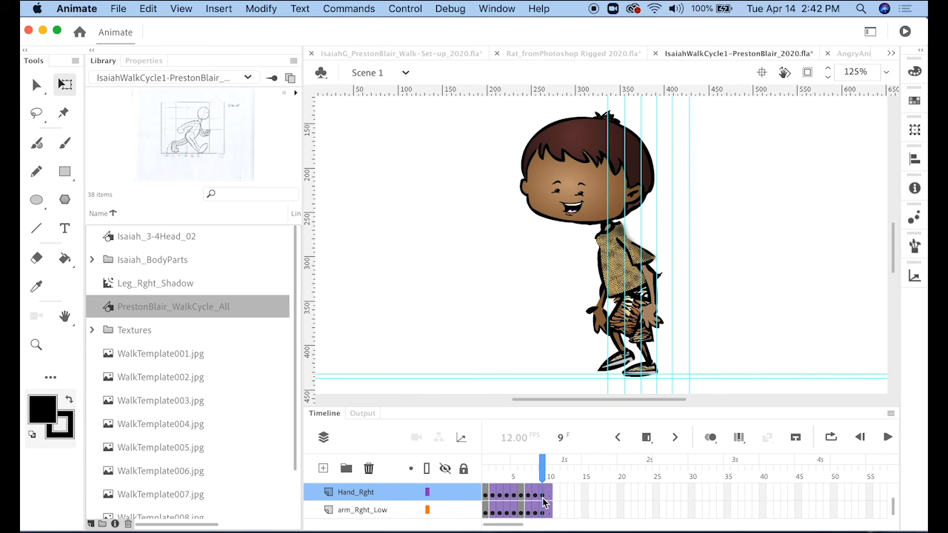
Step: Copy the frame 1 keyframes of all body-part layers from Head to arm_Rght_Low
left_click_drag(540, 471, 485, 471)
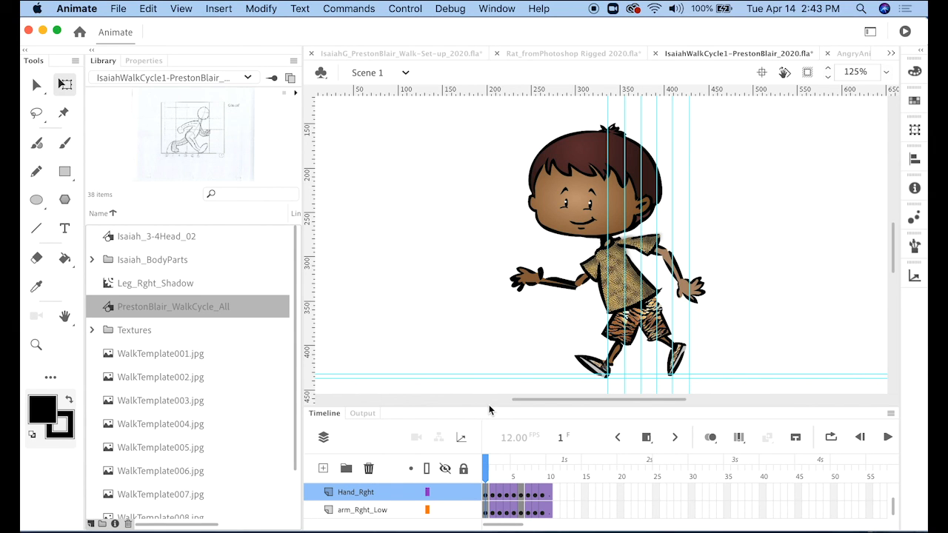
left_click_drag(488, 410, 503, 148)
left_click(487, 231)
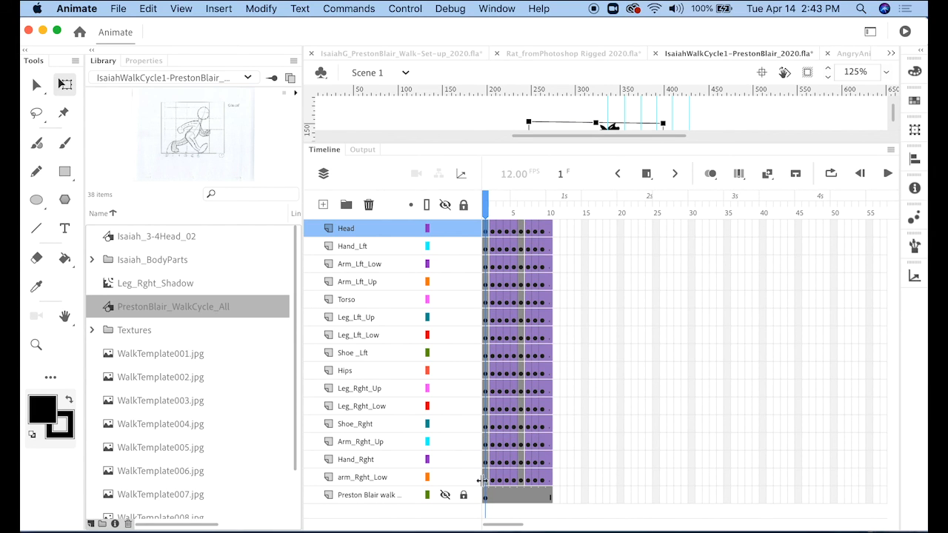
left_click(487, 482)
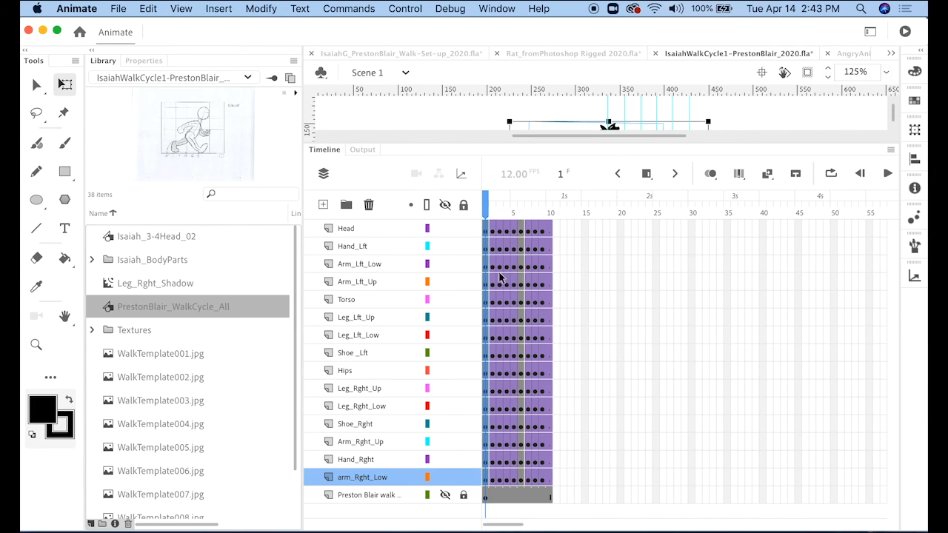
right_click(486, 320)
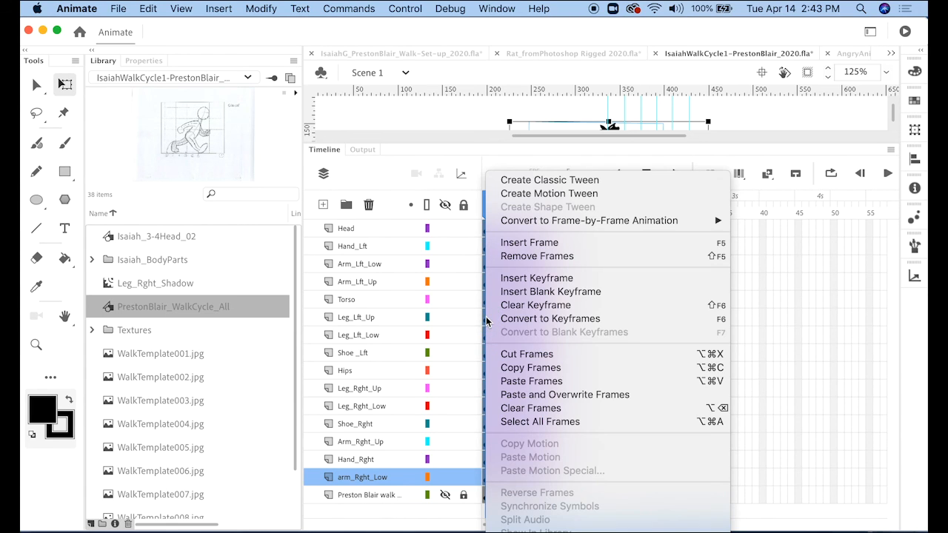
left_click(530, 367)
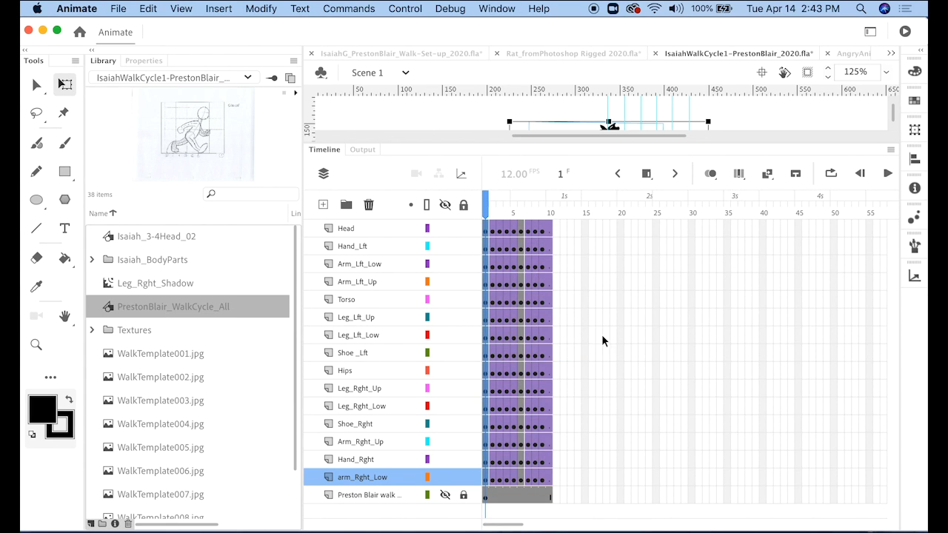
Step: Paste the copied frames into frame 11 on all layers from Head to arm_Rght_Low and check the pasted pose
left_click(556, 228)
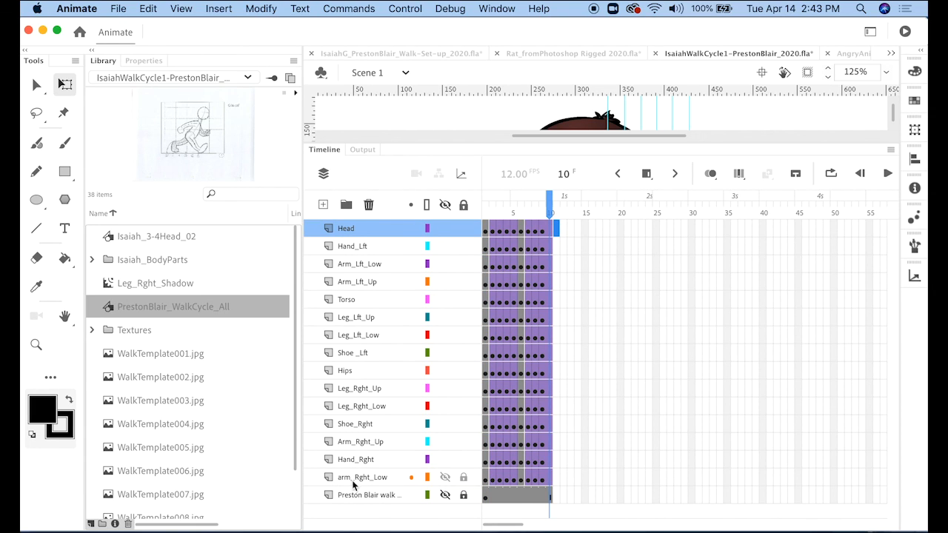
left_click(555, 476, "shift")
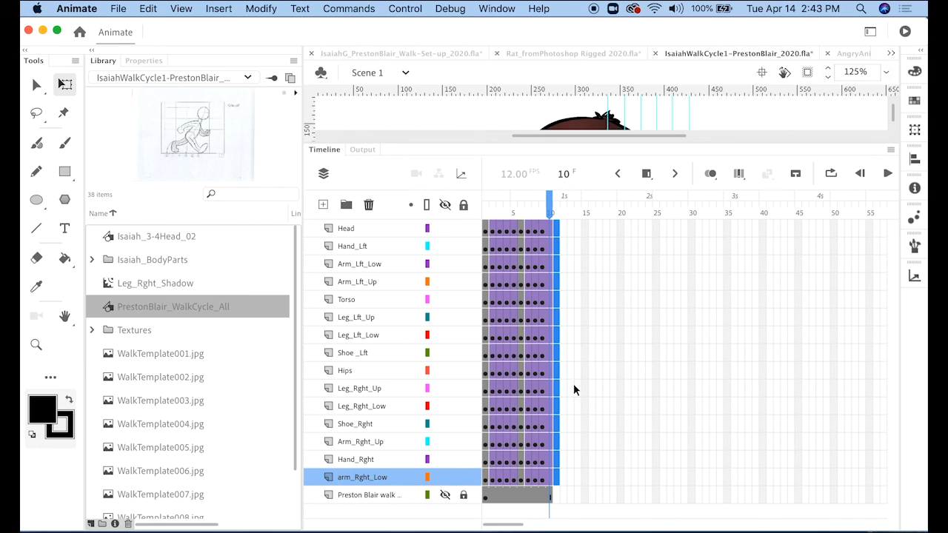
right_click(554, 344)
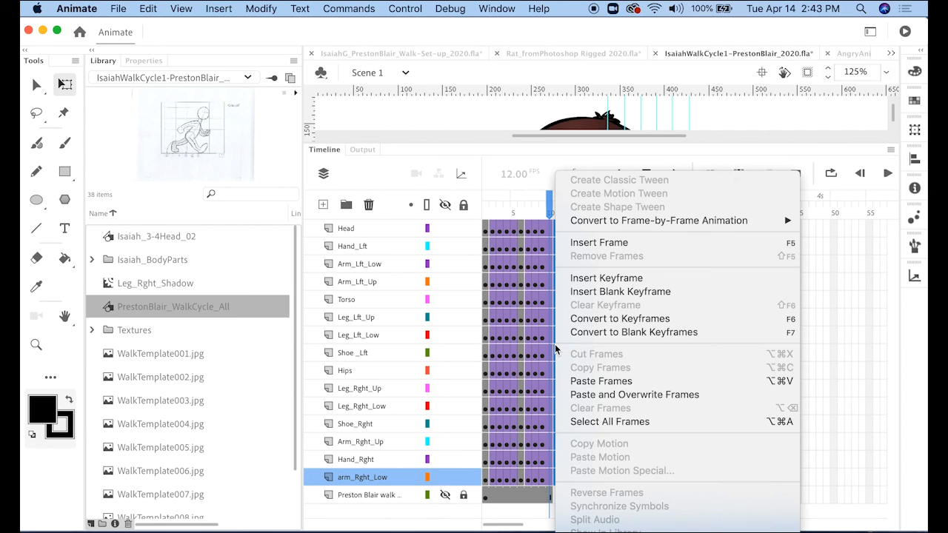
left_click(622, 381)
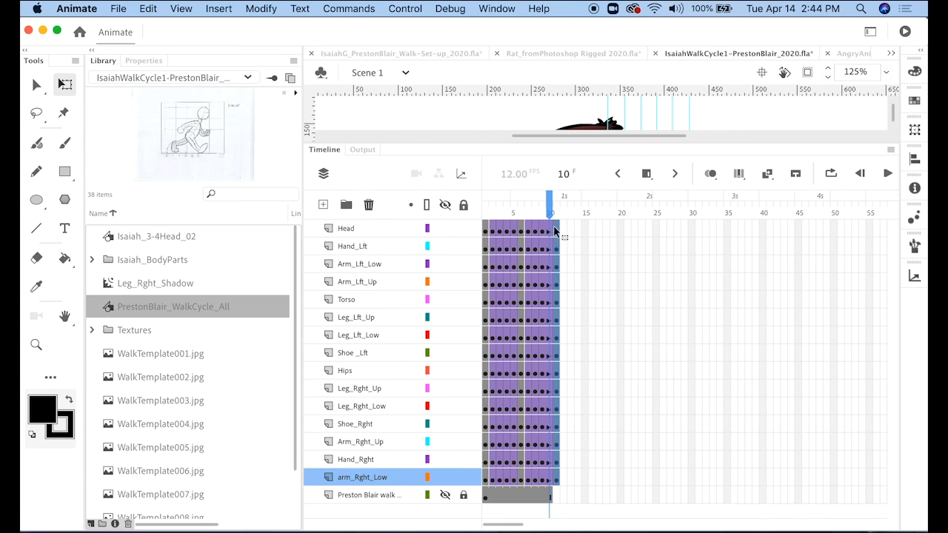
left_click_drag(481, 143, 467, 353)
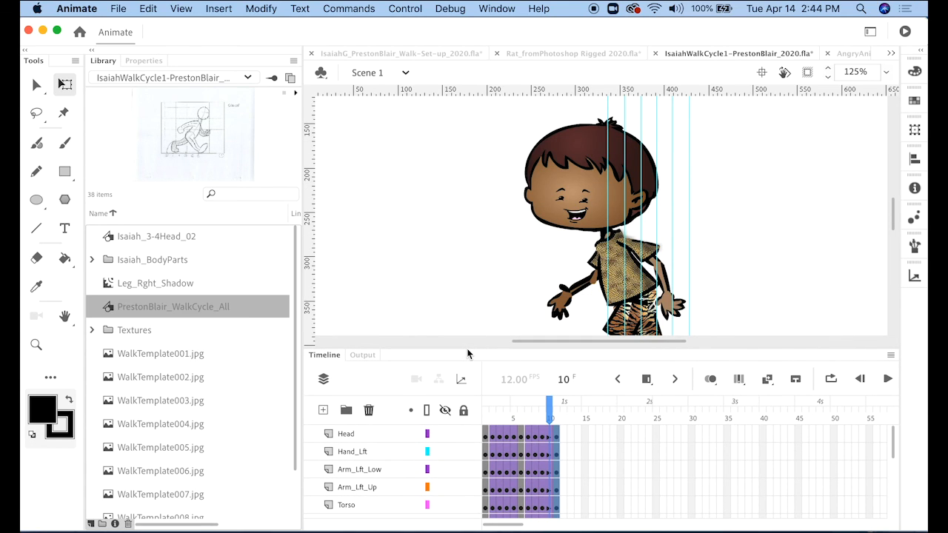
left_click(544, 404)
left_click_drag(542, 405, 556, 406)
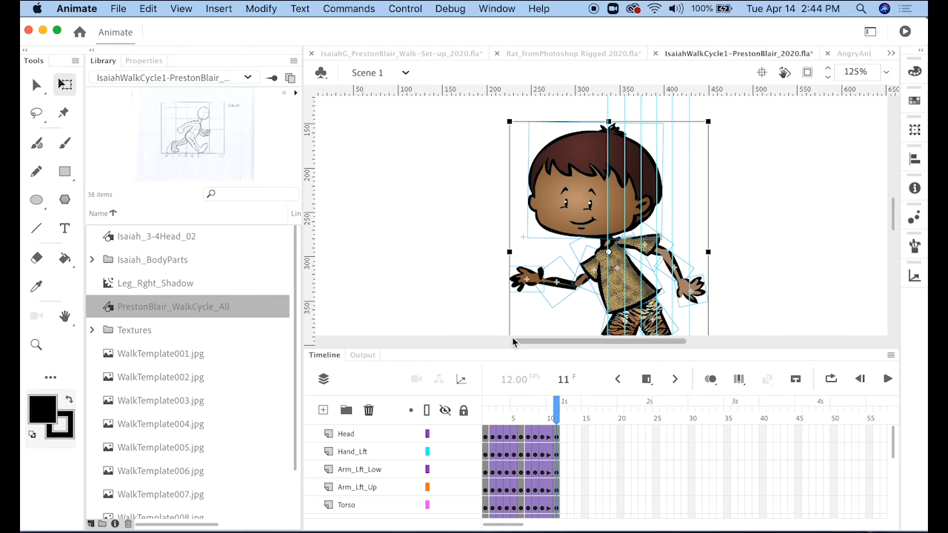
Step: Try the Tall layer height in the enlarged timeline and return it to Medium
left_click_drag(459, 341, 465, 224)
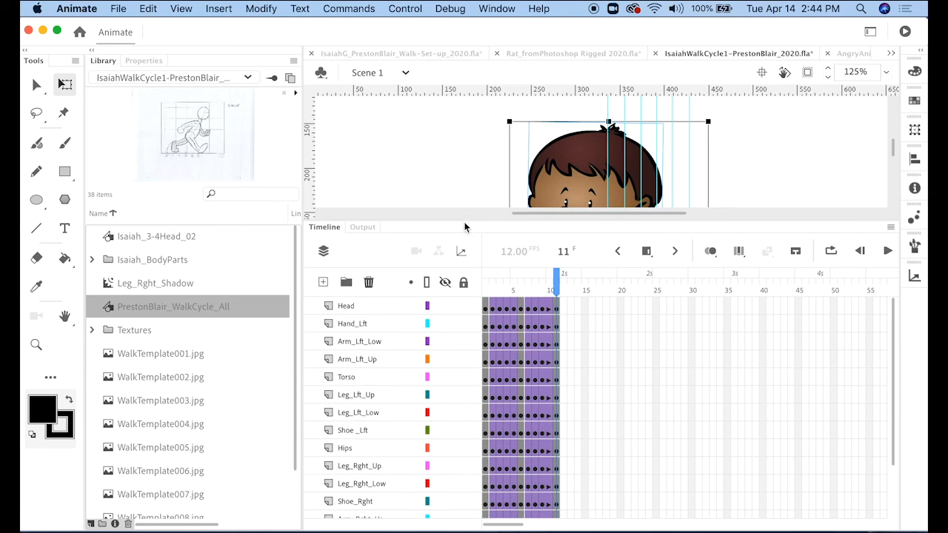
left_click(890, 228)
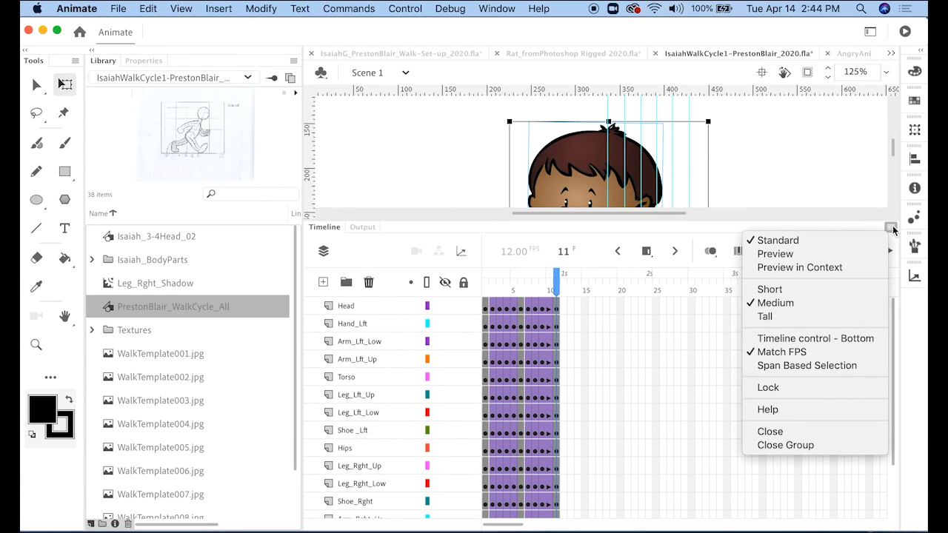
left_click(768, 317)
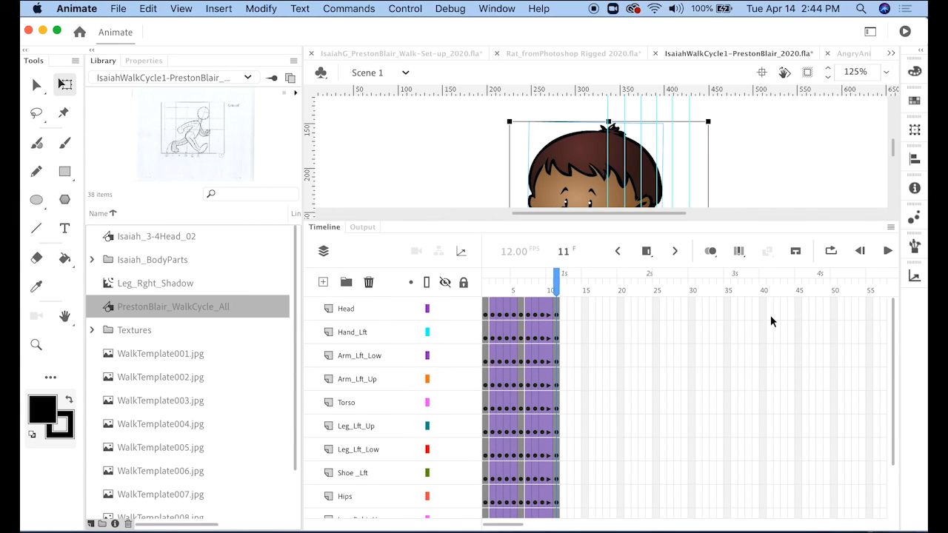
left_click(892, 230)
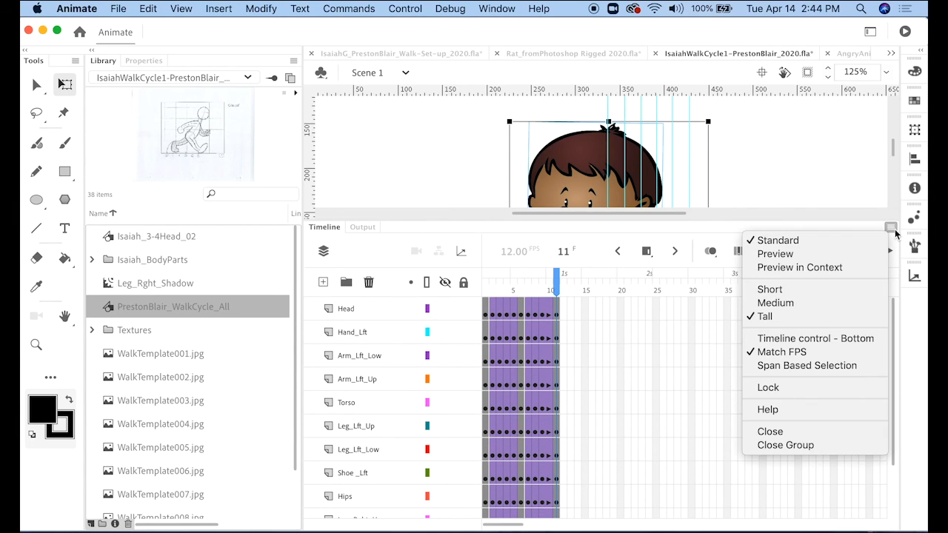
left_click(770, 303)
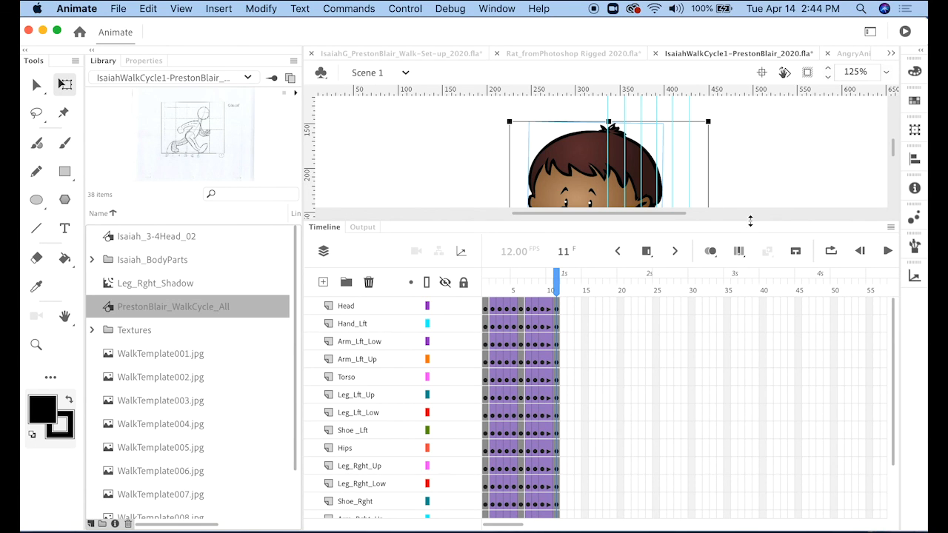
Step: Enlarge the timeline to examine the frame 11 keyframes on all layers, and restore the view of the character
left_click_drag(767, 217, 783, 157)
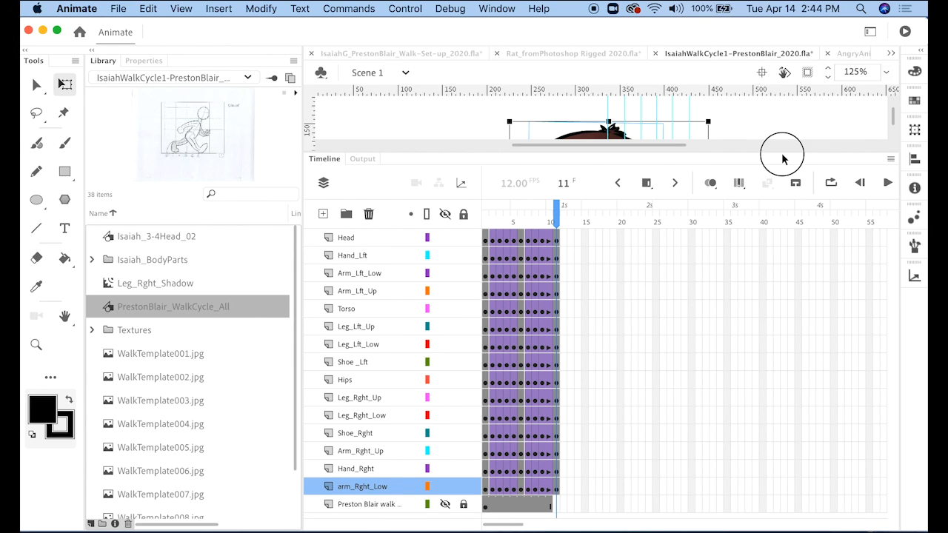
left_click_drag(782, 158, 783, 162)
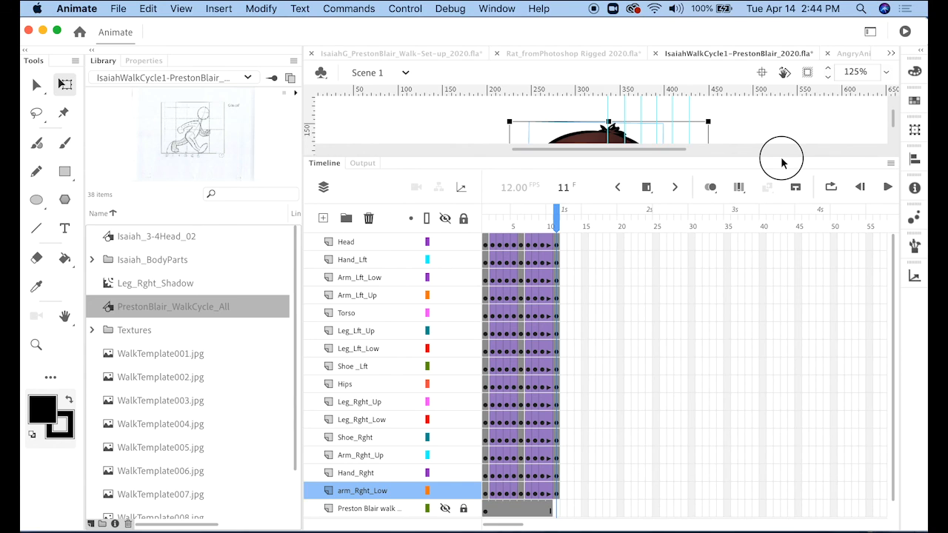
left_click_drag(782, 162, 786, 148)
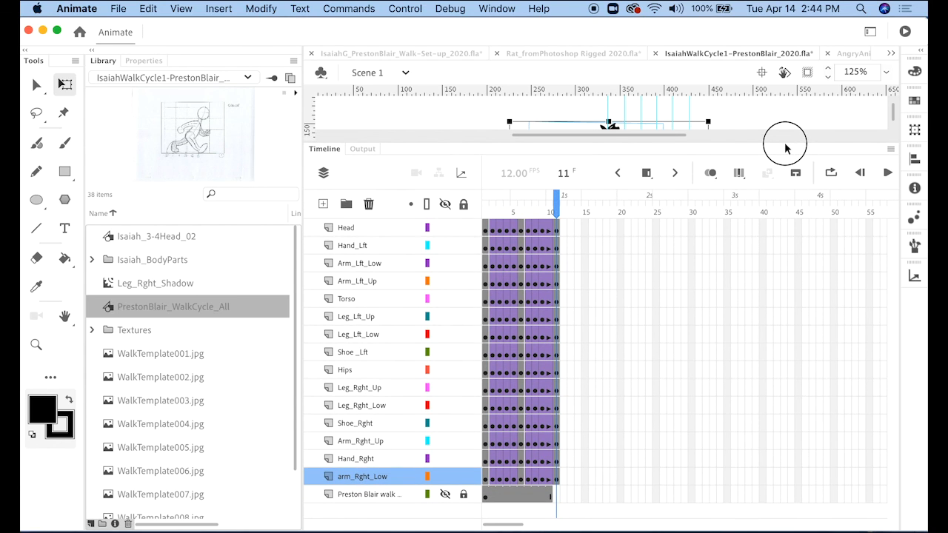
mouse_move(514, 524)
left_mouse_down()
mouse_move(521, 526)
mouse_move(501, 524)
left_mouse_up()
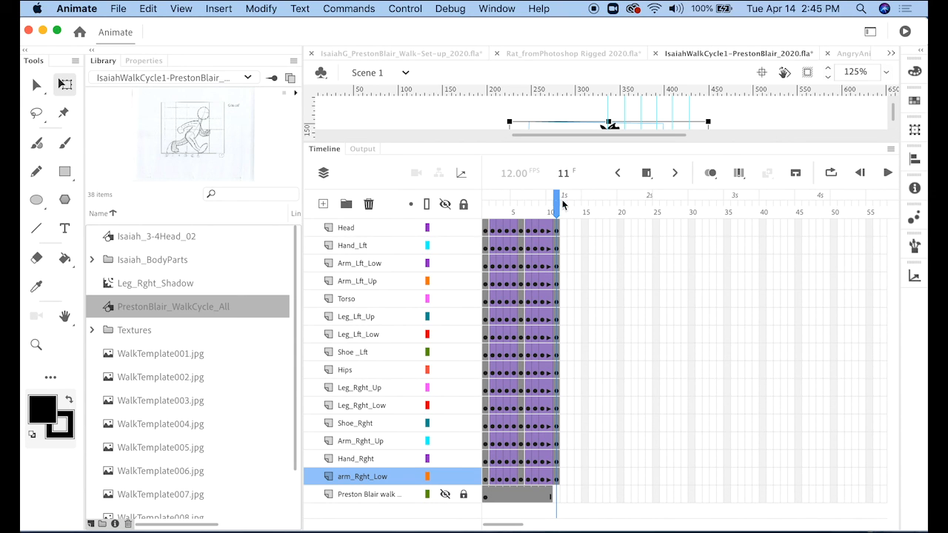
left_click_drag(754, 143, 768, 438)
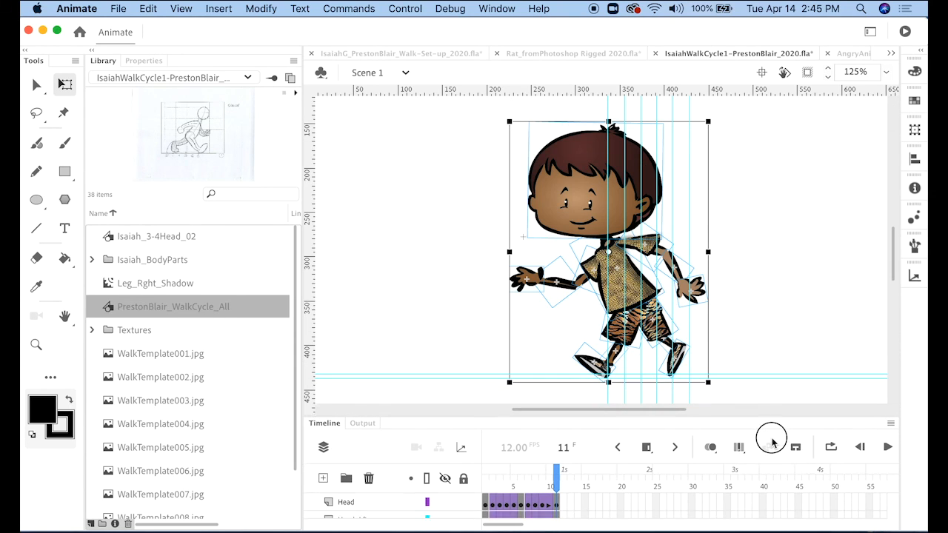
Step: Convert frame 10 to keyframes on all body-part layers from Head to arm_Rght_Low
mouse_move(567, 483)
left_mouse_down()
mouse_move(523, 482)
mouse_move(554, 486)
left_mouse_up()
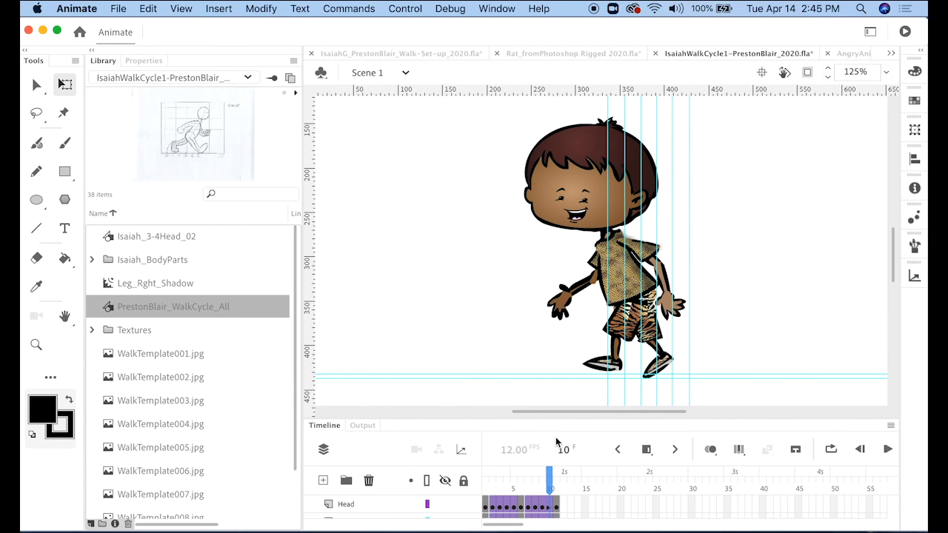
mouse_move(551, 485)
left_mouse_down()
mouse_move(560, 485)
mouse_move(522, 486)
mouse_move(558, 482)
mouse_move(552, 489)
left_mouse_up()
left_click(650, 375)
left_click_drag(522, 419, 534, 160)
left_click(550, 243)
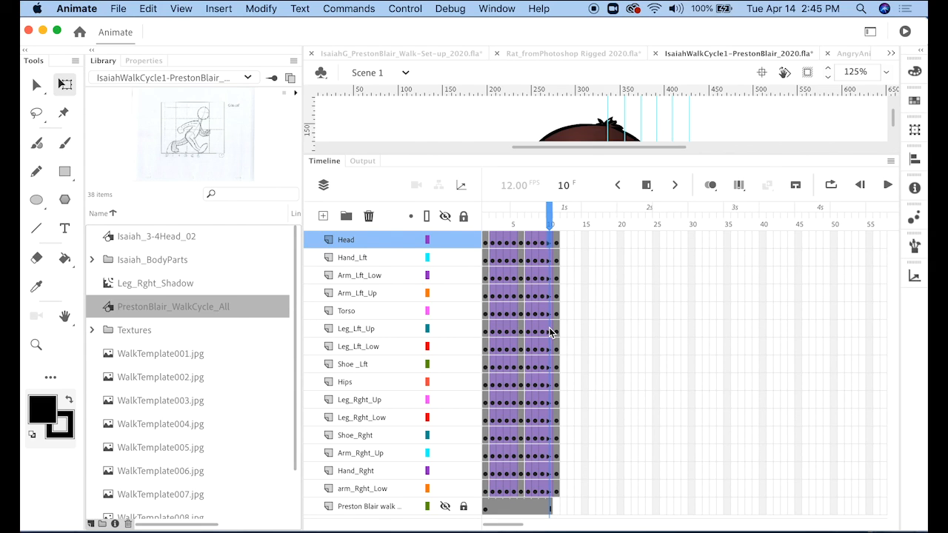
left_click(549, 491)
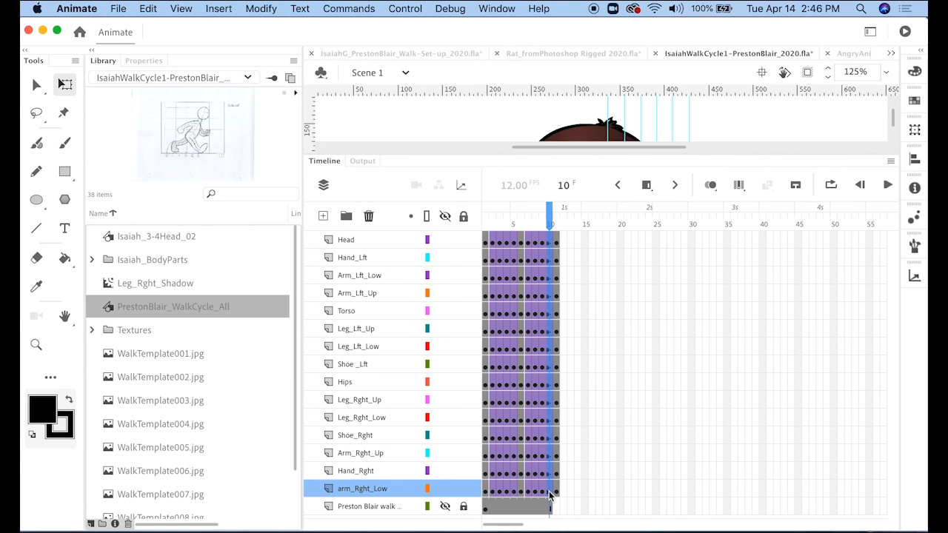
right_click(550, 402)
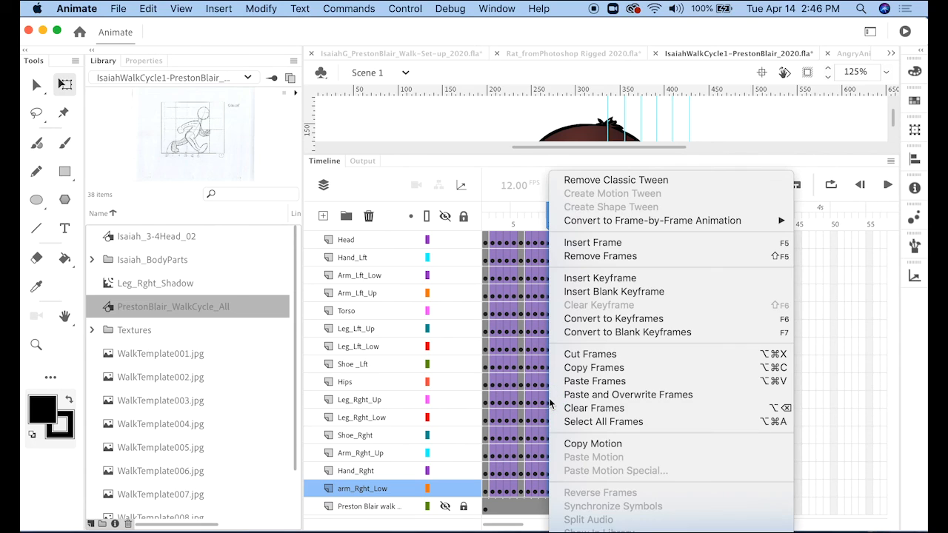
left_click(633, 321)
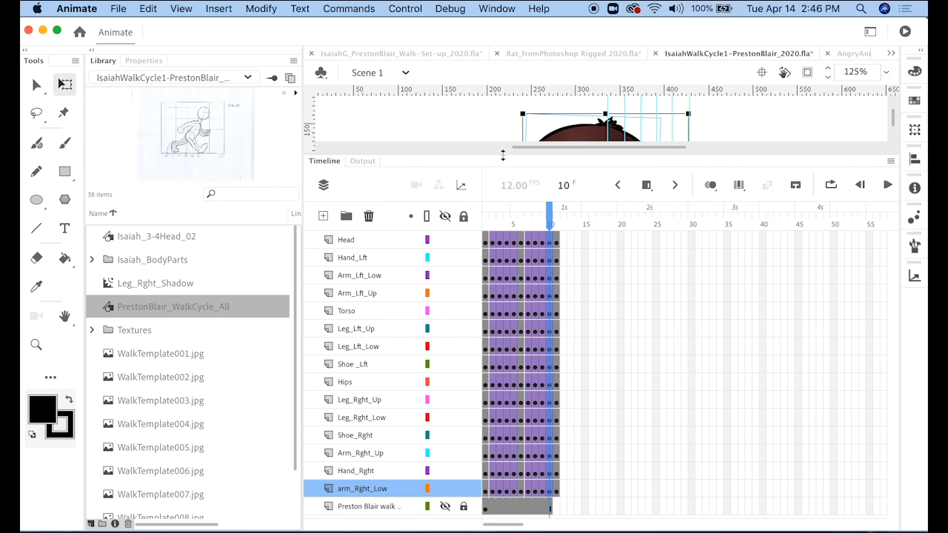
Step: Adjust the right shoe slightly on frame 10 so its toe lifts to the upper ground guide
left_click_drag(503, 156, 514, 335)
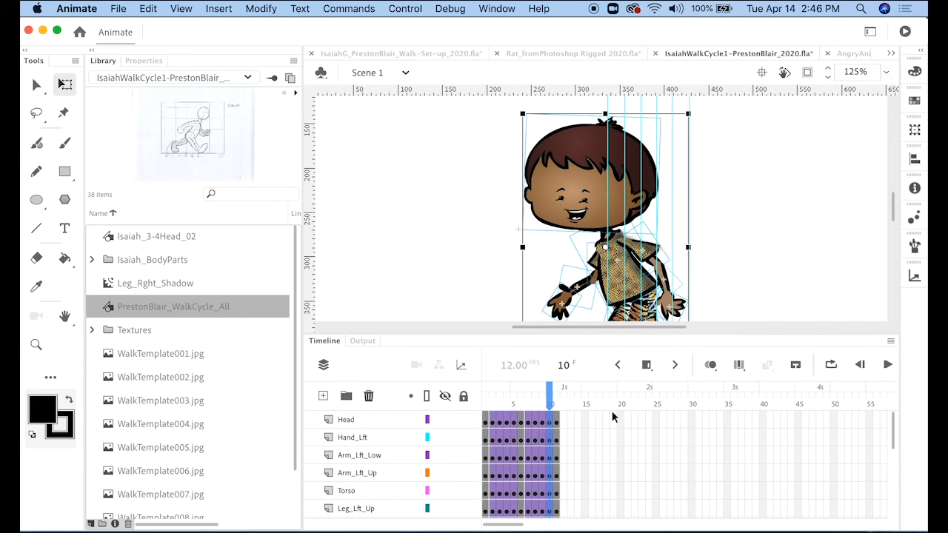
left_click_drag(749, 335, 755, 416)
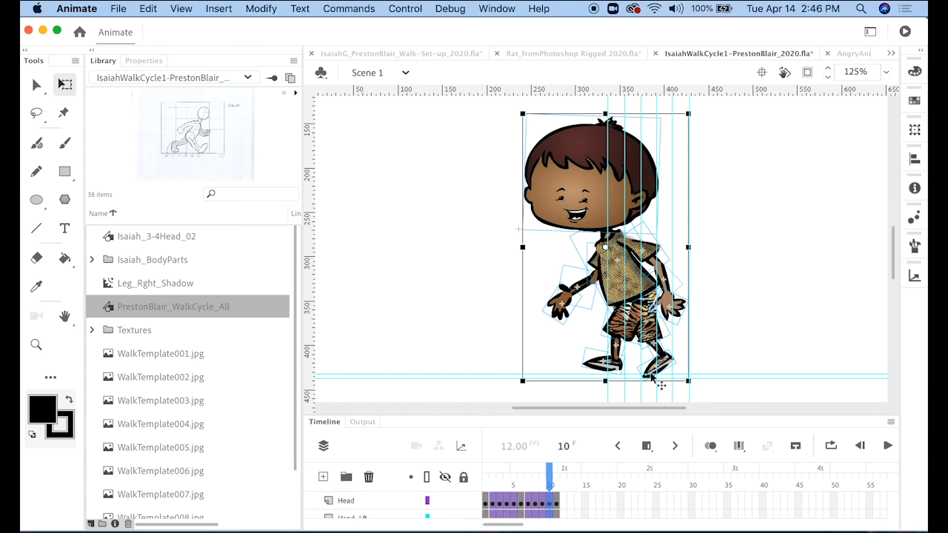
left_click(776, 314)
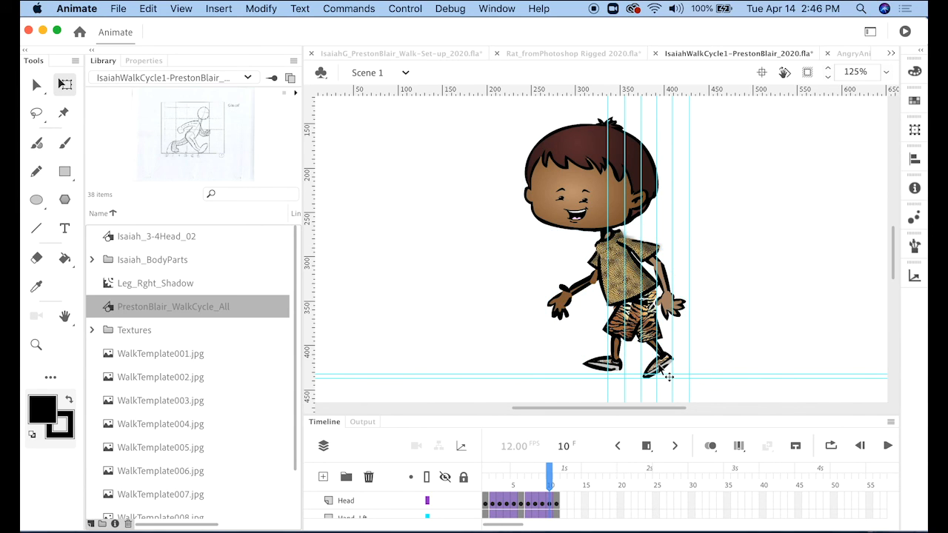
left_click(662, 366)
left_click_drag(631, 367, 630, 362)
left_click(726, 327)
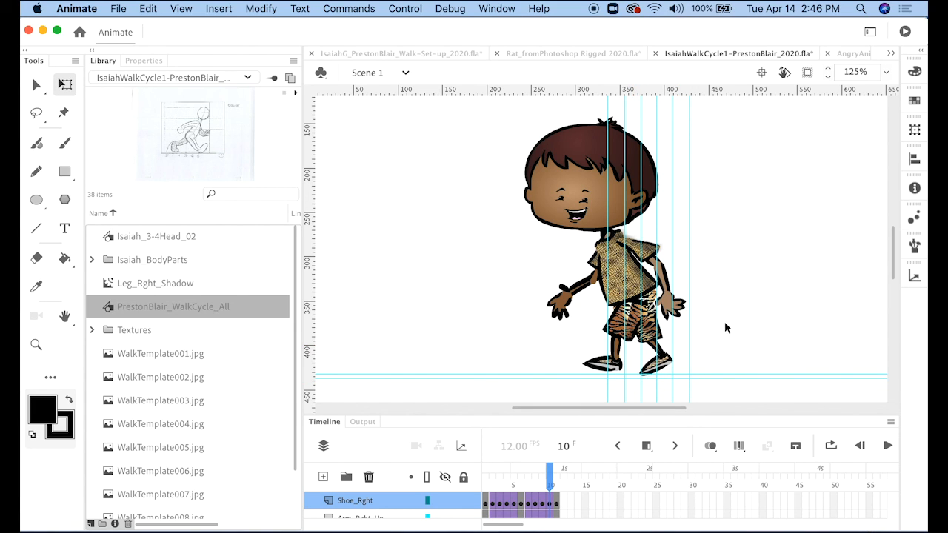
Step: Swing the left leg forward on frame 10 and attach the left shoe to its ankle with the toe tilted up
left_click(622, 333)
mouse_move(595, 339)
left_mouse_down()
mouse_move(575, 326)
mouse_move(628, 361)
mouse_move(588, 339)
mouse_move(606, 348)
left_mouse_up()
left_click(563, 352)
left_click(627, 364)
left_click(615, 359)
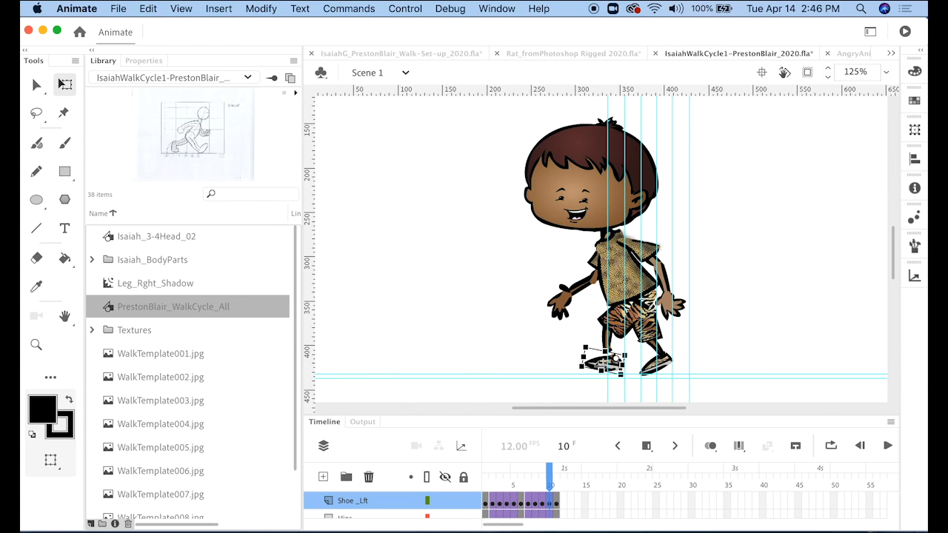
left_click_drag(608, 363, 572, 320)
left_click(719, 353)
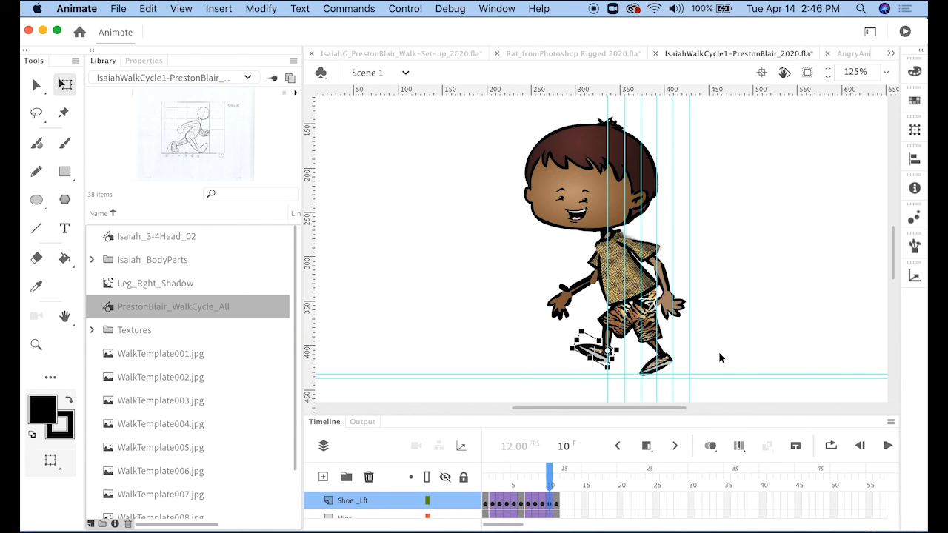
Step: Adjust both hands on frame 10, refit the right hand to its forearm, and compare the pose with frame 9
left_click(675, 308)
mouse_move(675, 308)
left_mouse_down()
mouse_move(696, 317)
mouse_move(675, 308)
left_mouse_up()
left_click(768, 262)
left_click(560, 306)
left_click_drag(559, 307, 530, 322)
left_click(570, 305)
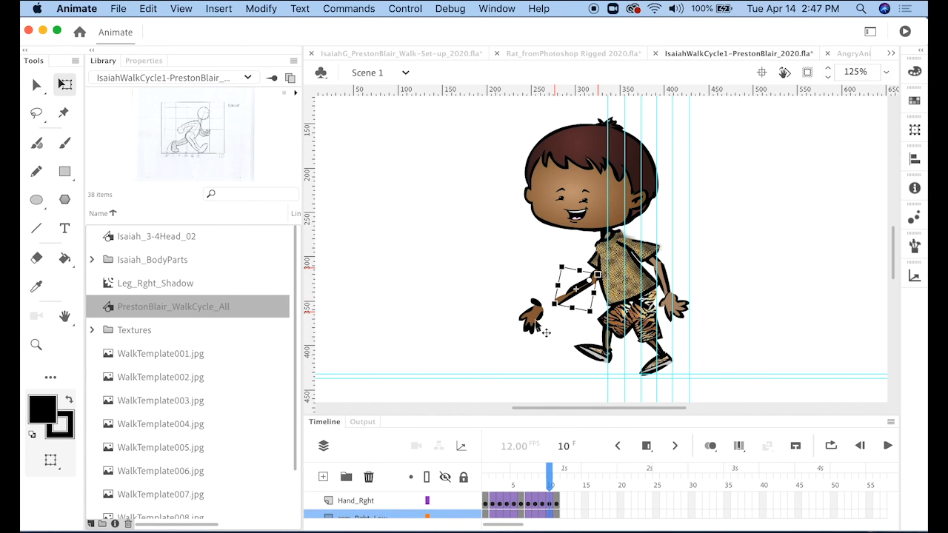
left_click(544, 332)
left_click_drag(545, 331, 570, 350)
mouse_move(549, 473)
left_mouse_down()
mouse_move(513, 469)
mouse_move(556, 466)
mouse_move(498, 457)
mouse_move(567, 466)
mouse_move(487, 469)
mouse_move(501, 463)
mouse_move(572, 483)
mouse_move(521, 476)
mouse_move(543, 479)
left_mouse_up()
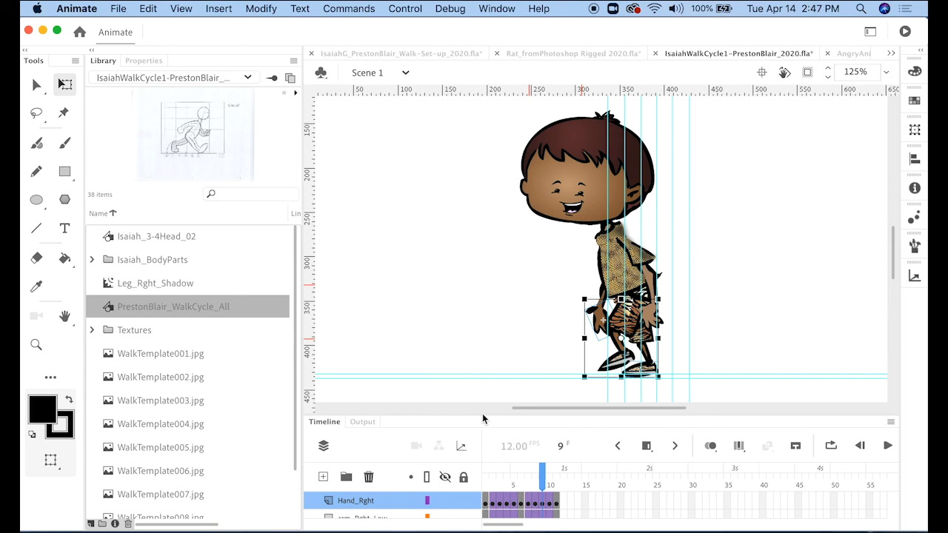
Step: Remove frame 11 from all body-part layers from Head to arm_Rght_Low so the cycle ends at frame 10
left_click_drag(487, 417, 528, 230)
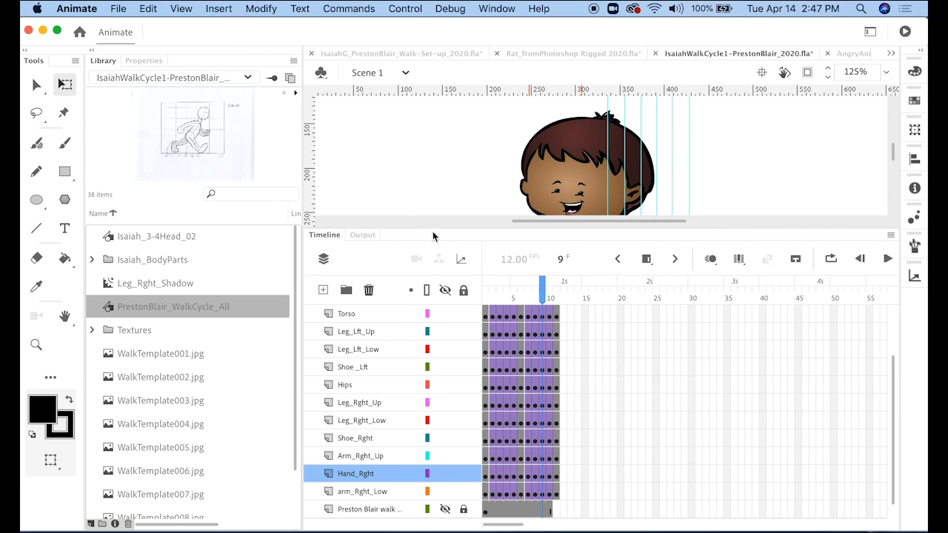
left_click_drag(435, 228, 448, 193)
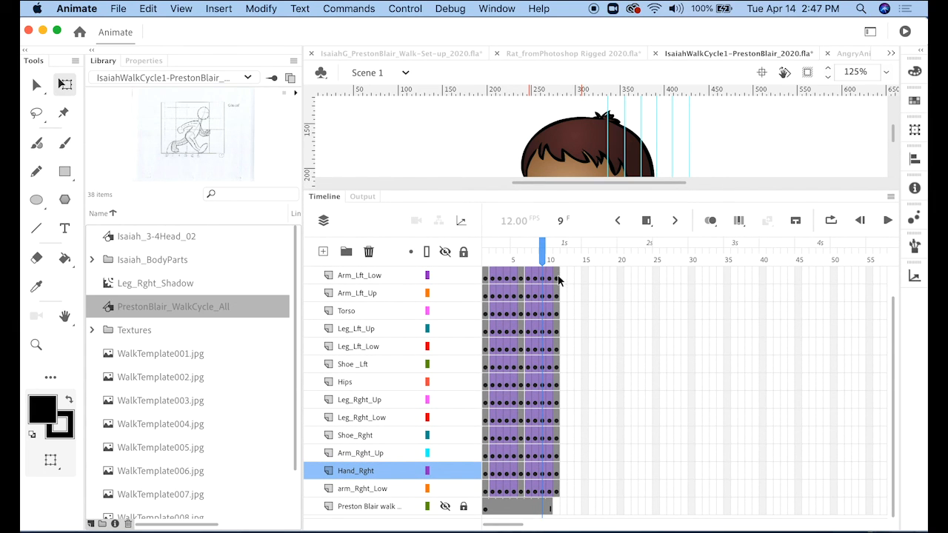
scroll(642, 368, "up", 1)
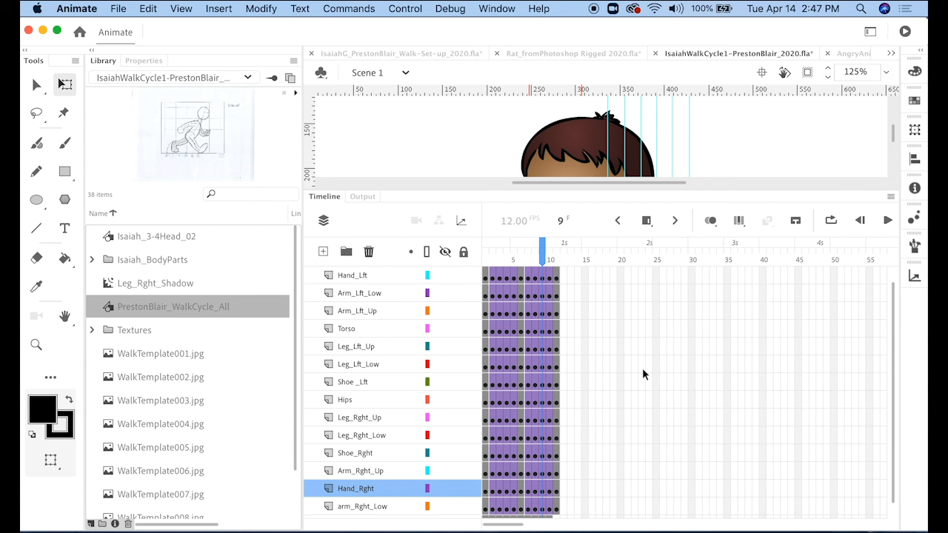
scroll(642, 368, "up", 1)
left_click_drag(451, 190, 474, 126)
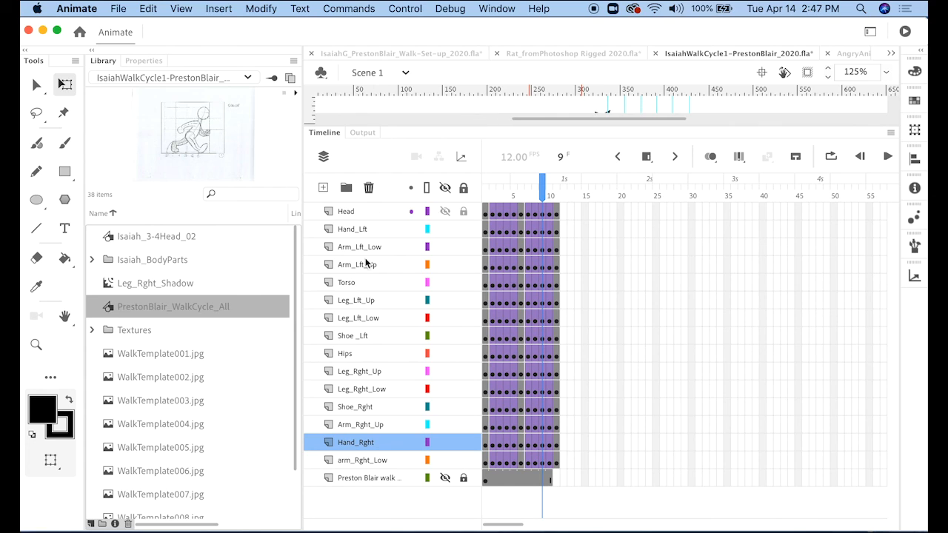
left_click(556, 217)
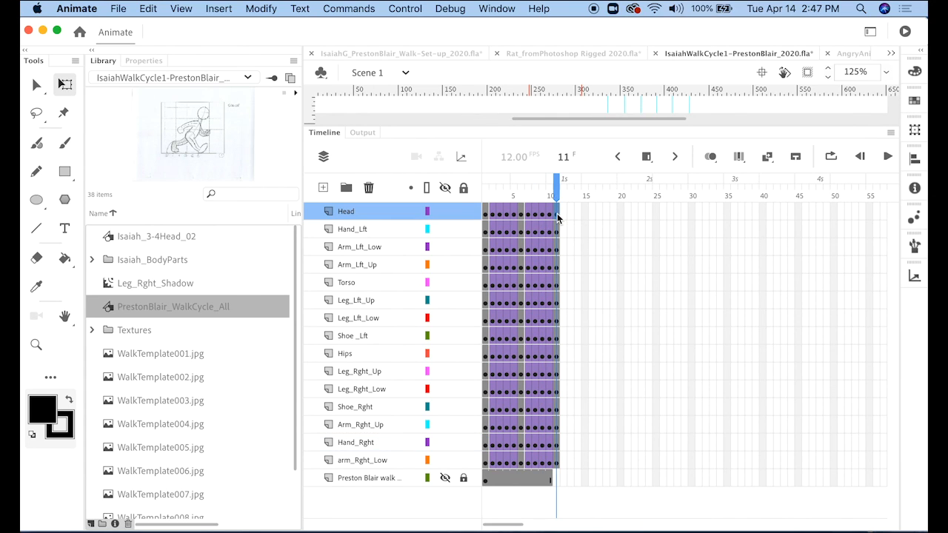
left_click(561, 460)
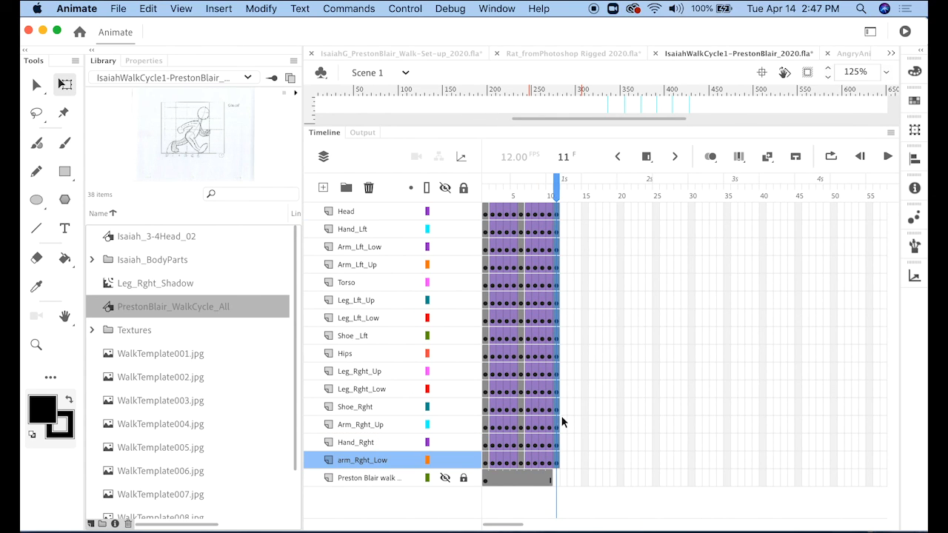
right_click(557, 230)
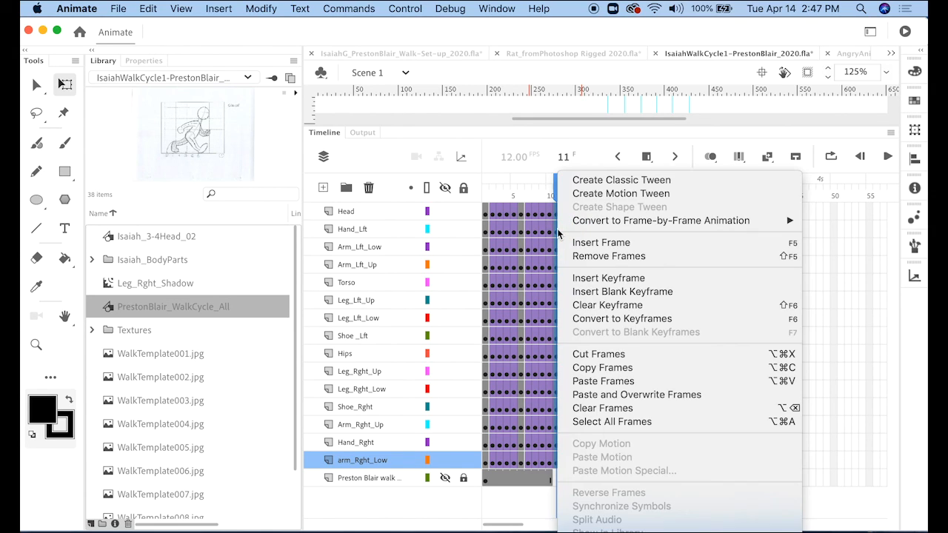
left_click(624, 255)
left_click(625, 259)
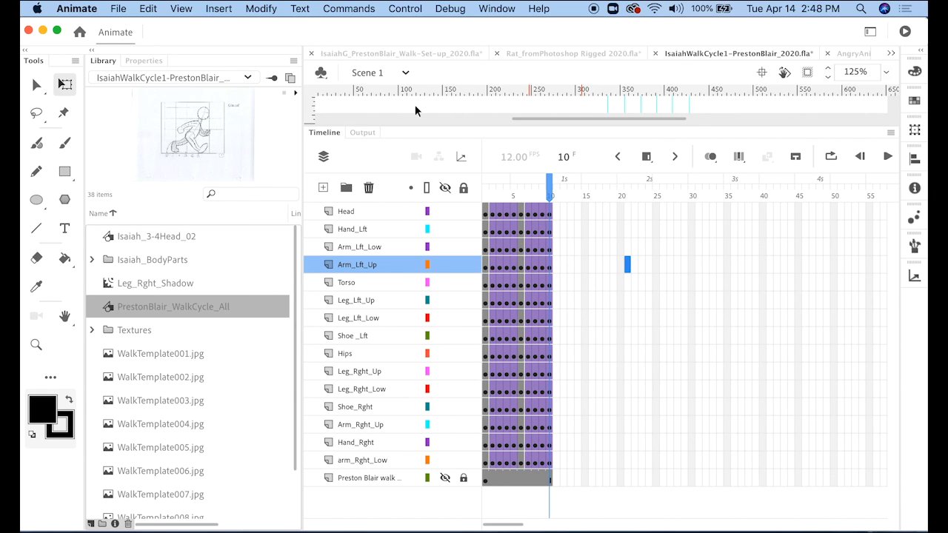
Step: Convert the Preston Blair walk reference layer to a guide layer
left_click_drag(432, 124, 494, 122)
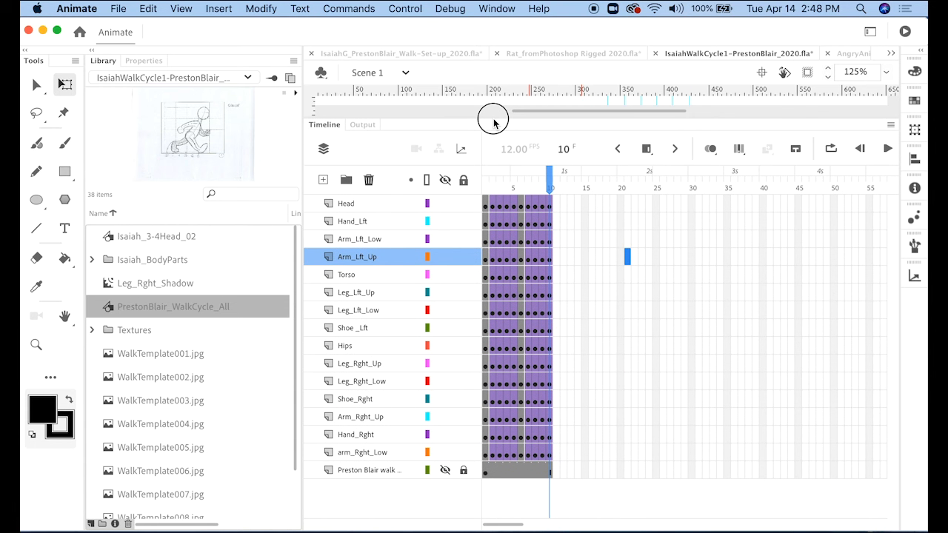
left_click(359, 469)
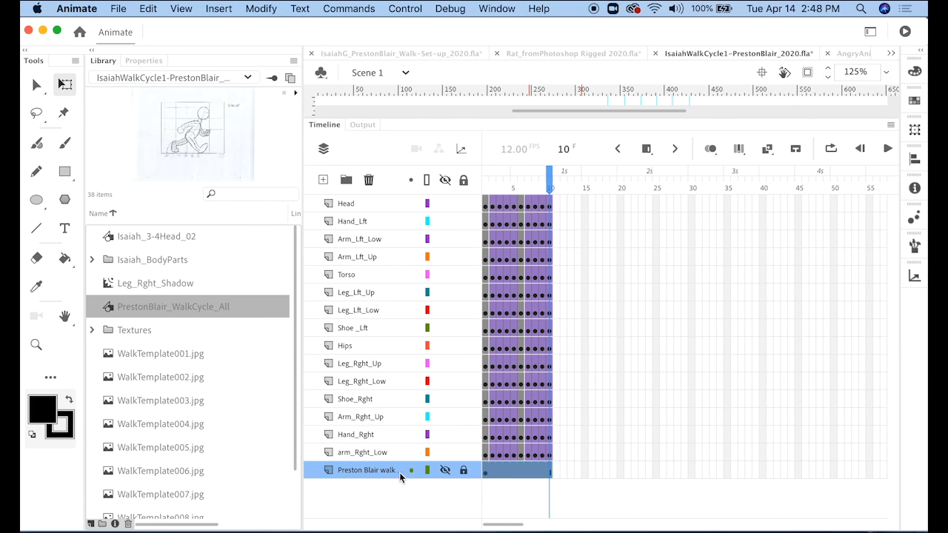
right_click(354, 470)
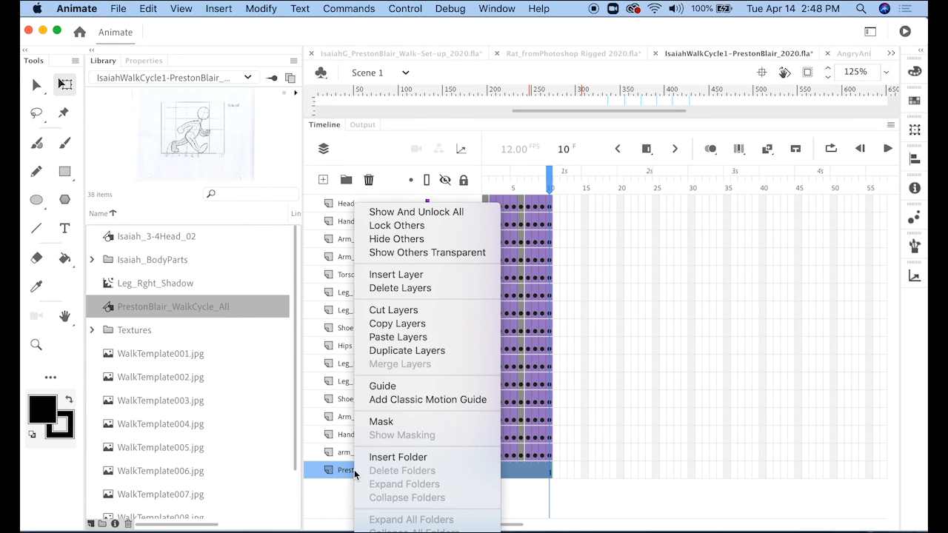
left_click(388, 386)
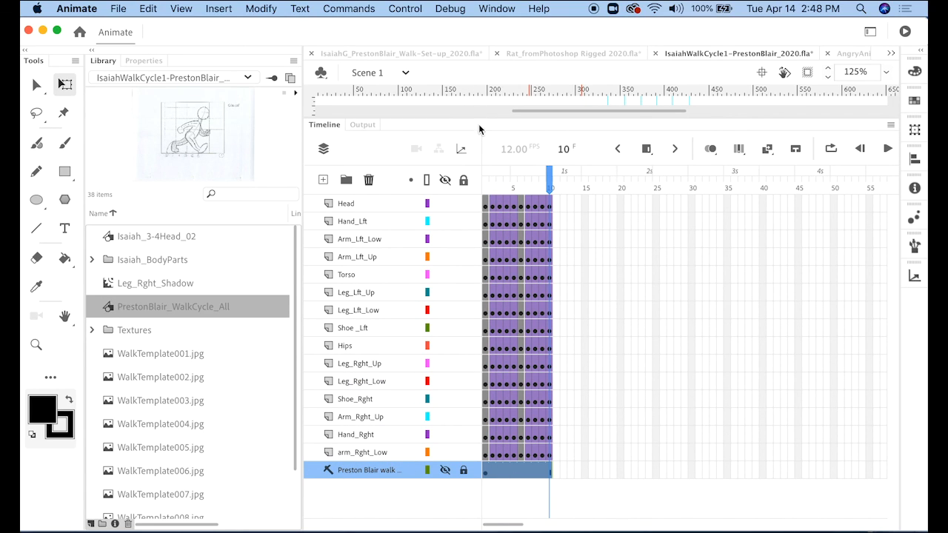
Step: Test the movie to preview the looping walk cycle
left_click_drag(482, 120, 479, 318)
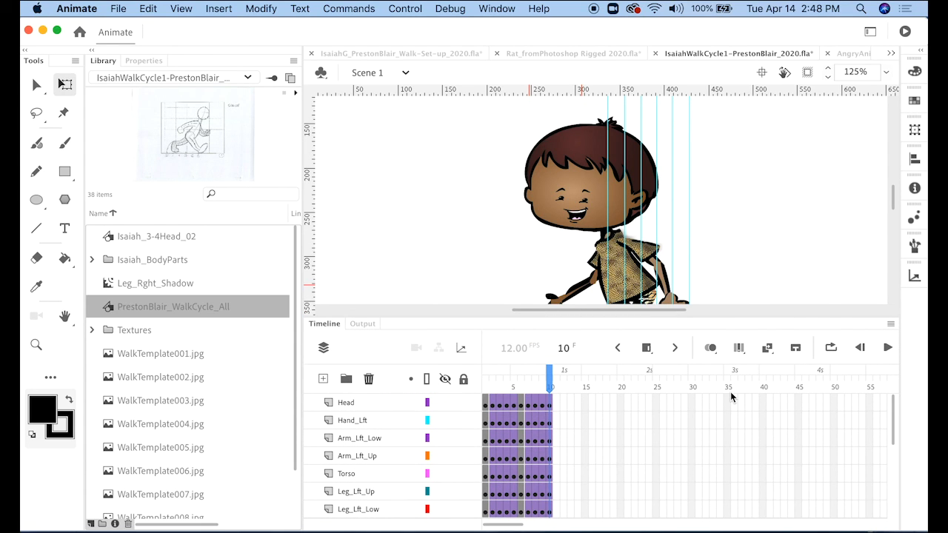
key("super+Return")
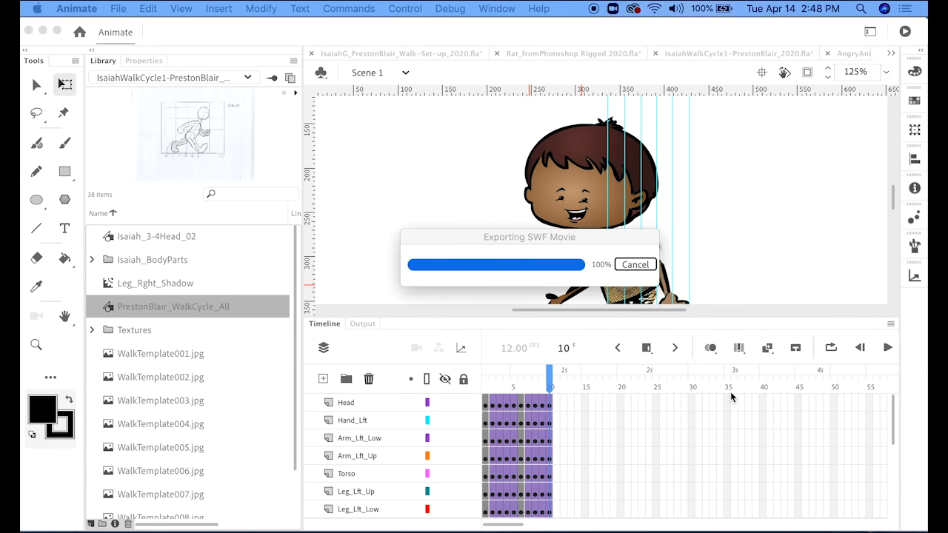